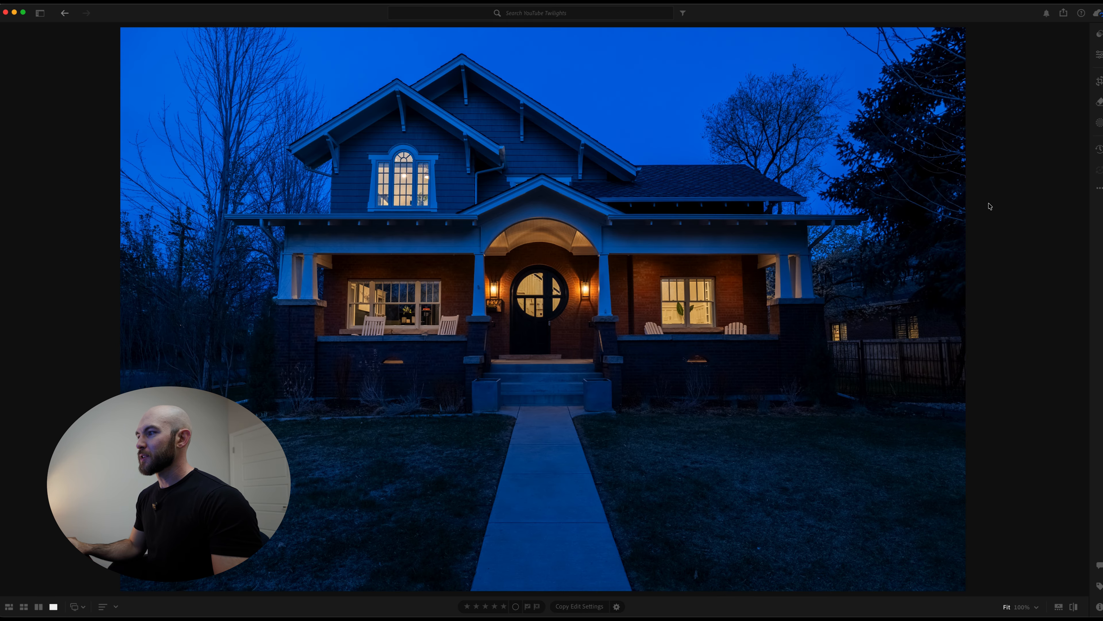
# Step: Automatically straighten the house photo and crop it to a tighter framing around the house at 3 x 2
pyautogui.press('c')
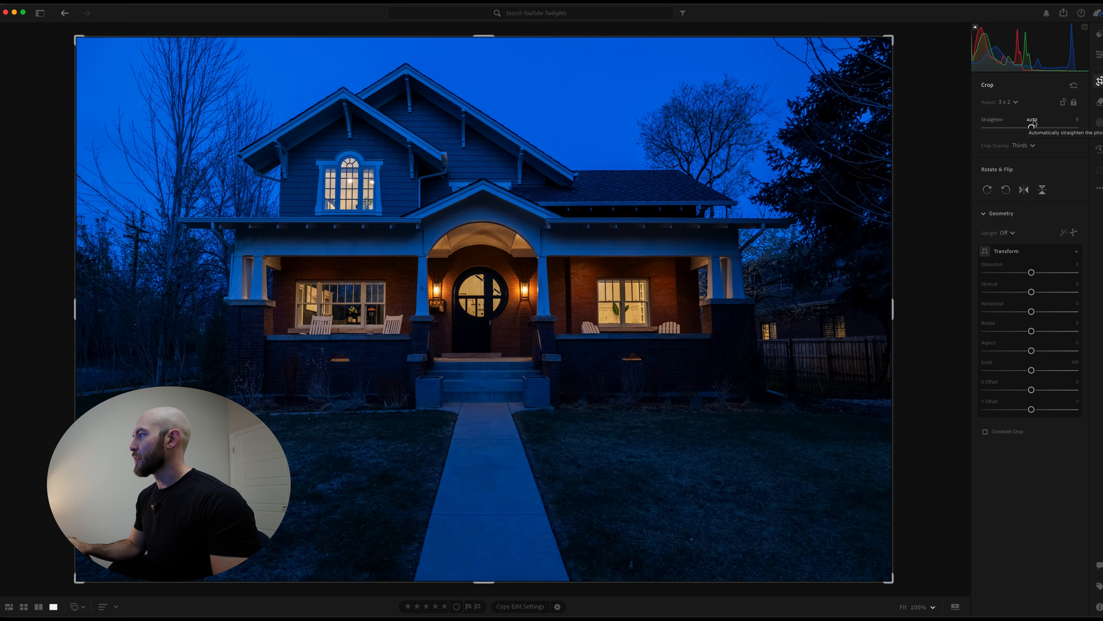
pyautogui.click(1033, 120)
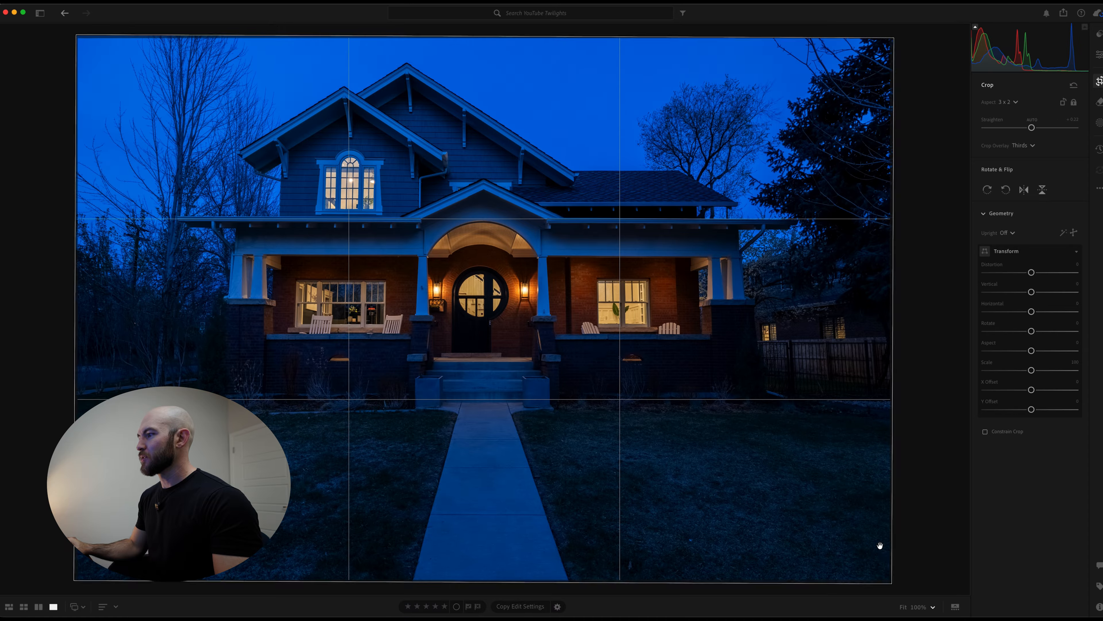
pyautogui.moveTo(890, 581); pyautogui.dragTo(726, 480)
pyautogui.moveTo(886, 435); pyautogui.dragTo(889, 432)
pyautogui.moveTo(720, 431); pyautogui.dragTo(715, 429)
pyautogui.press('Return')
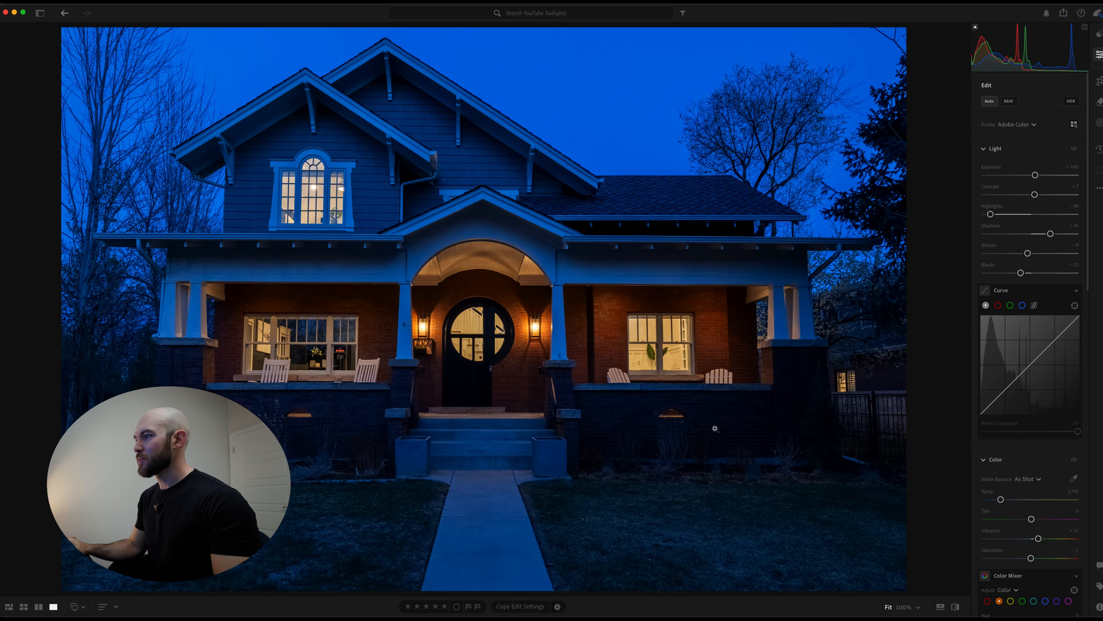
# Step: Readjust the crop to a slightly wider framing around the house and rotate the photo marginally to level it
pyautogui.press('c')
pyautogui.moveTo(816, 532); pyautogui.dragTo(829, 539)
pyautogui.moveTo(757, 511); pyautogui.dragTo(734, 503)
pyautogui.press('Return')
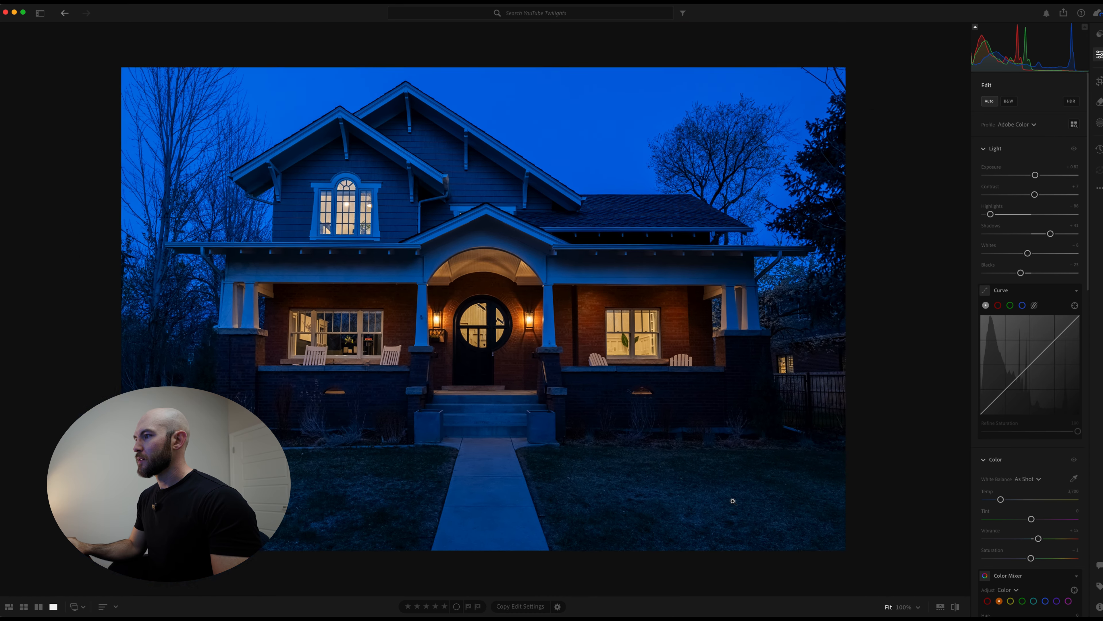
pyautogui.press('c')
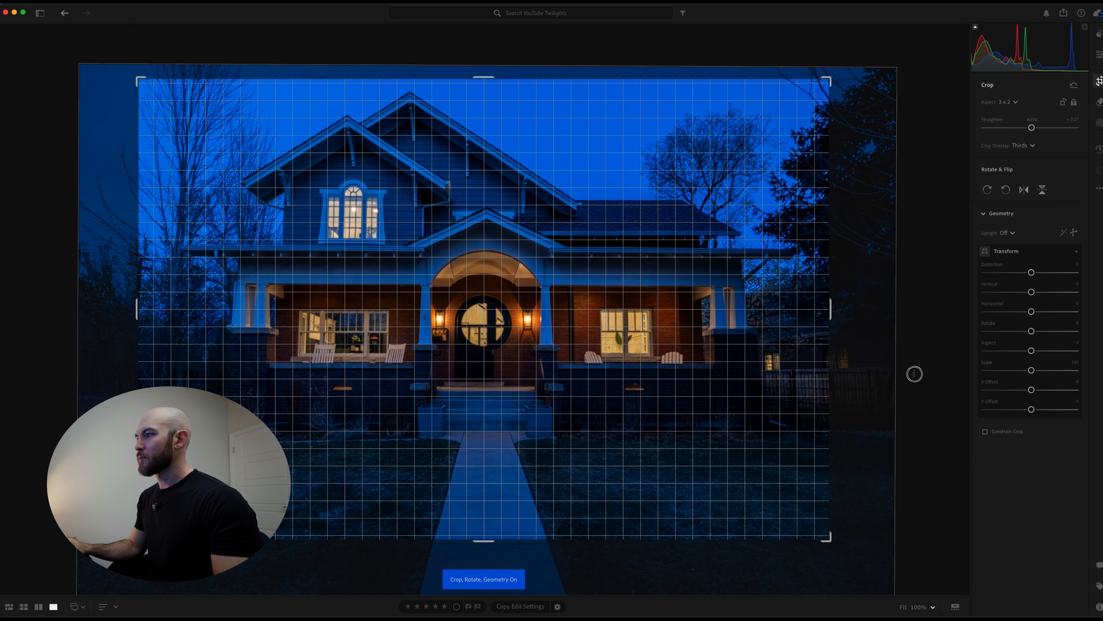
pyautogui.moveTo(914, 374); pyautogui.dragTo(915, 372)
pyautogui.press('Return')
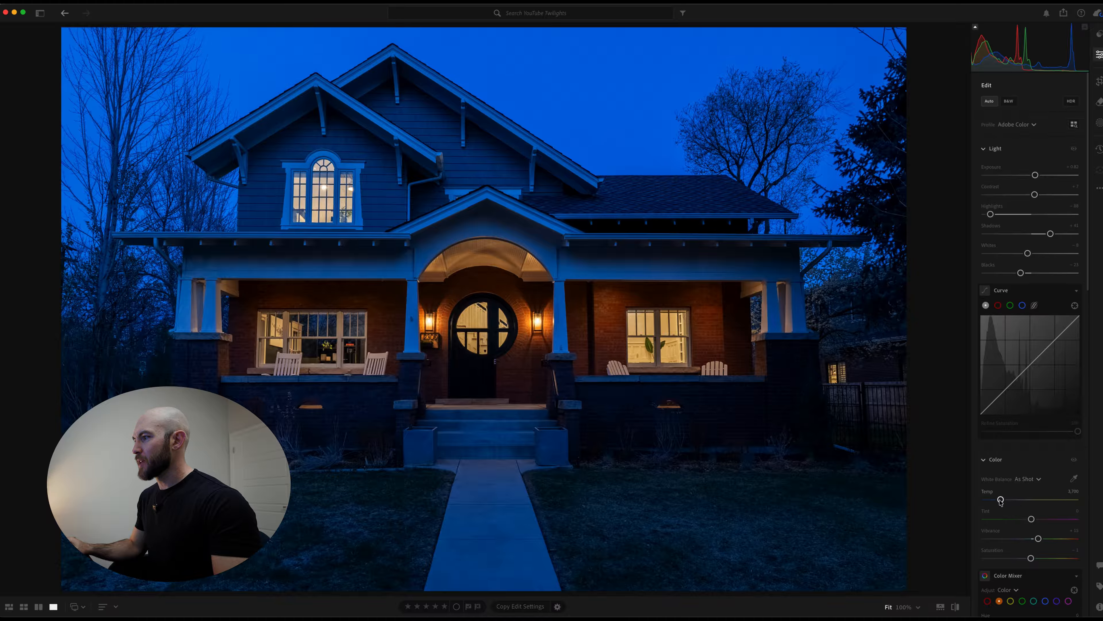
# Step: Warm the whole photo's white balance temperature considerably and raise the orange luminance to +38 in the Color Mixer
pyautogui.moveTo(1001, 501); pyautogui.dragTo(1045, 499)
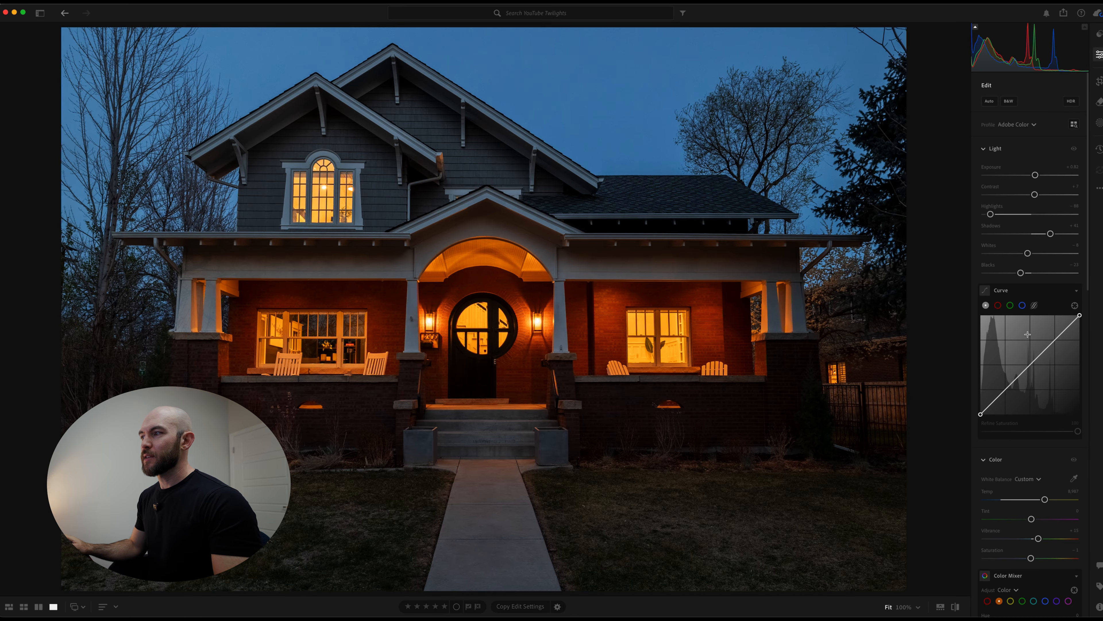
pyautogui.press('e')
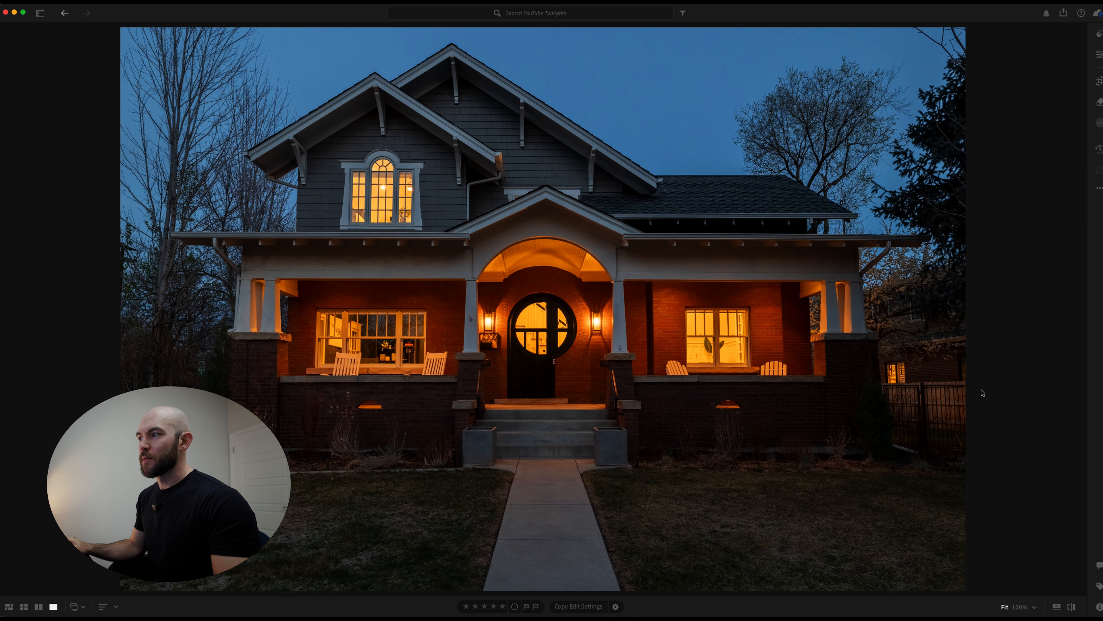
pyautogui.press('e')
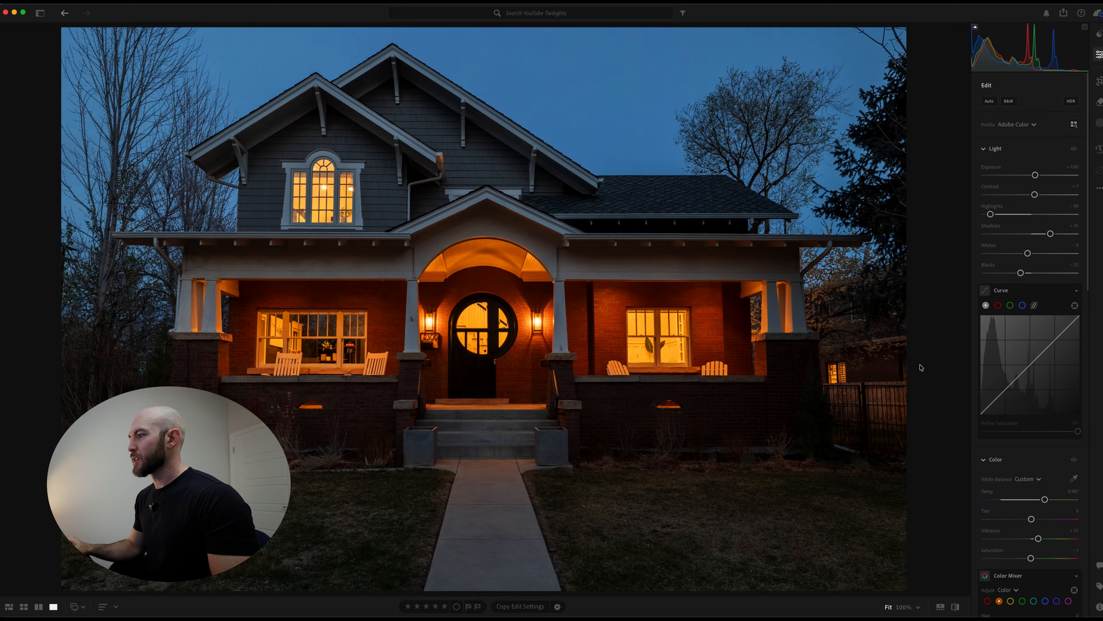
pyautogui.scroll(-5, 1032, 502)
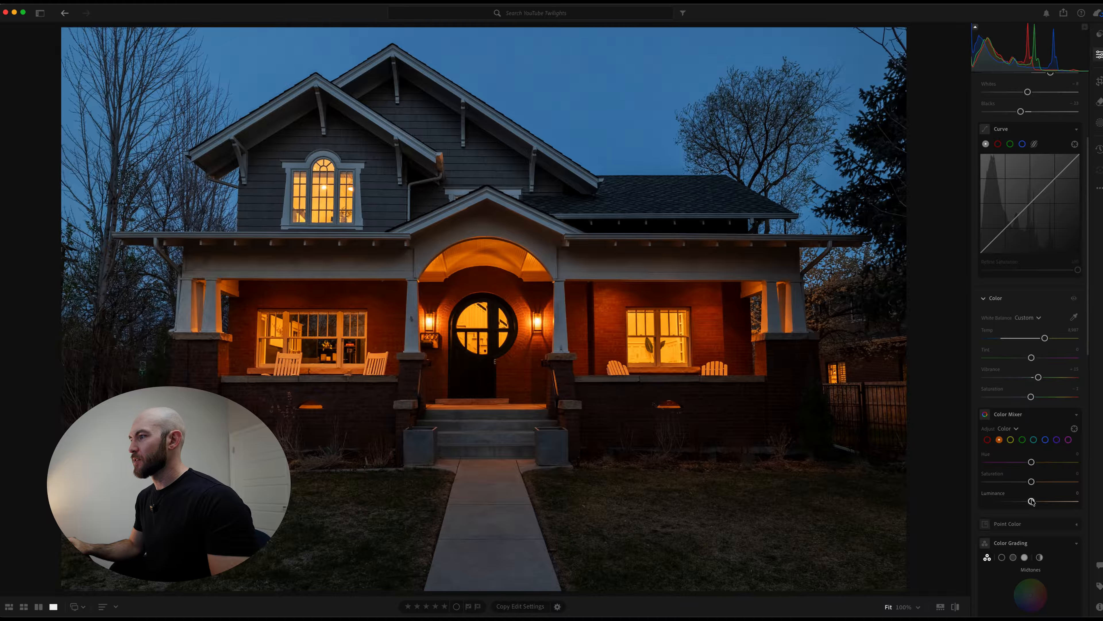
pyautogui.moveTo(1033, 502); pyautogui.dragTo(1049, 501)
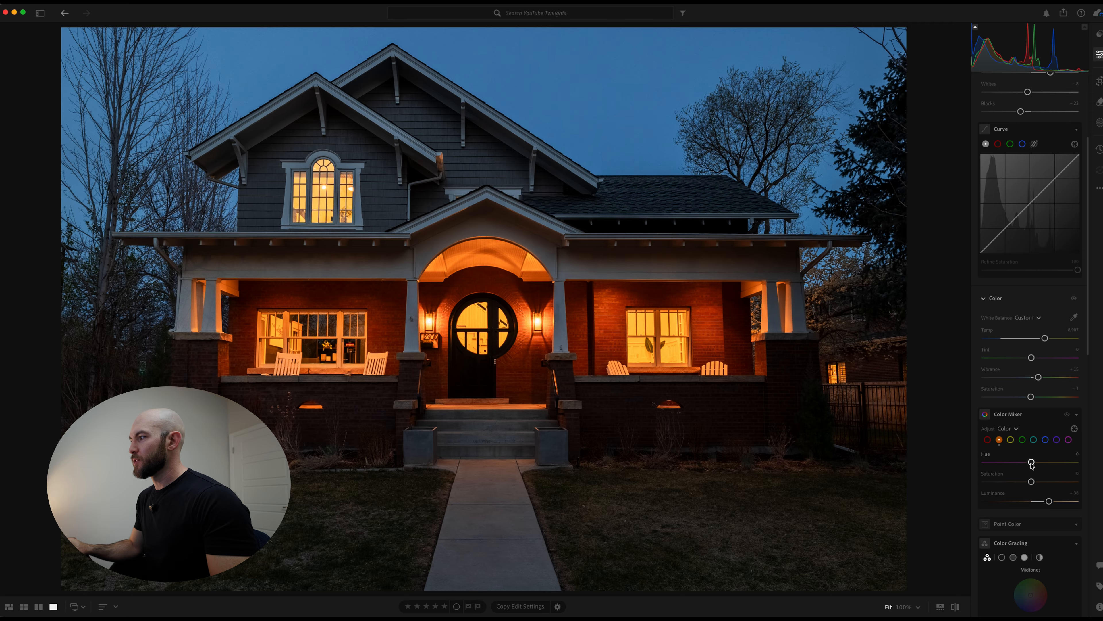
pyautogui.moveTo(1032, 462); pyautogui.dragTo(1046, 462)
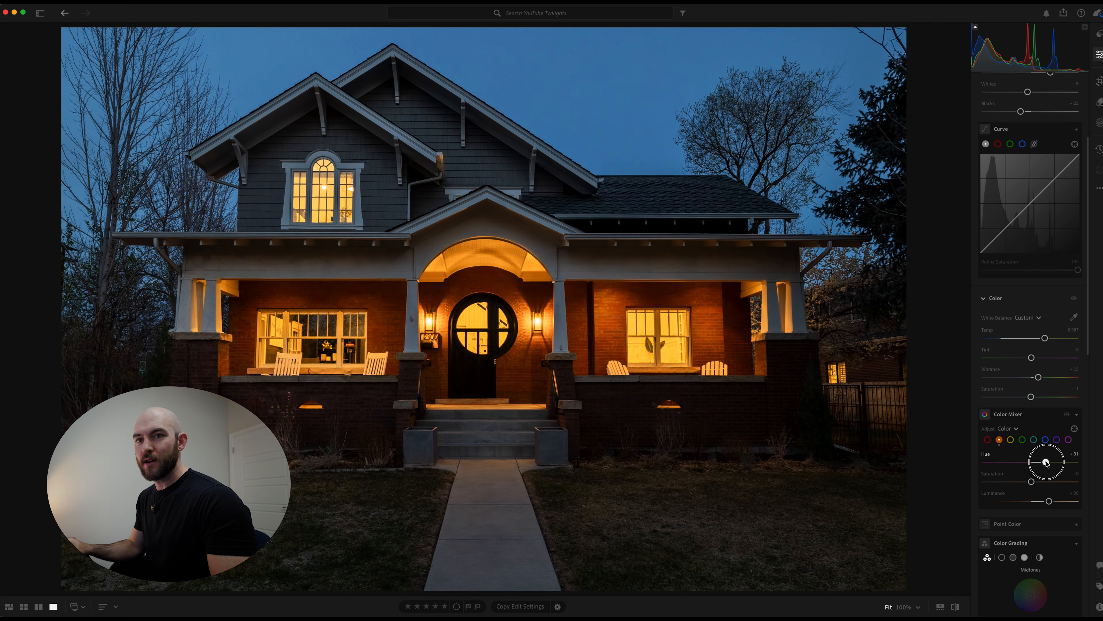
pyautogui.moveTo(1047, 462); pyautogui.dragTo(1037, 464)
pyautogui.doubleClick(1036, 464)
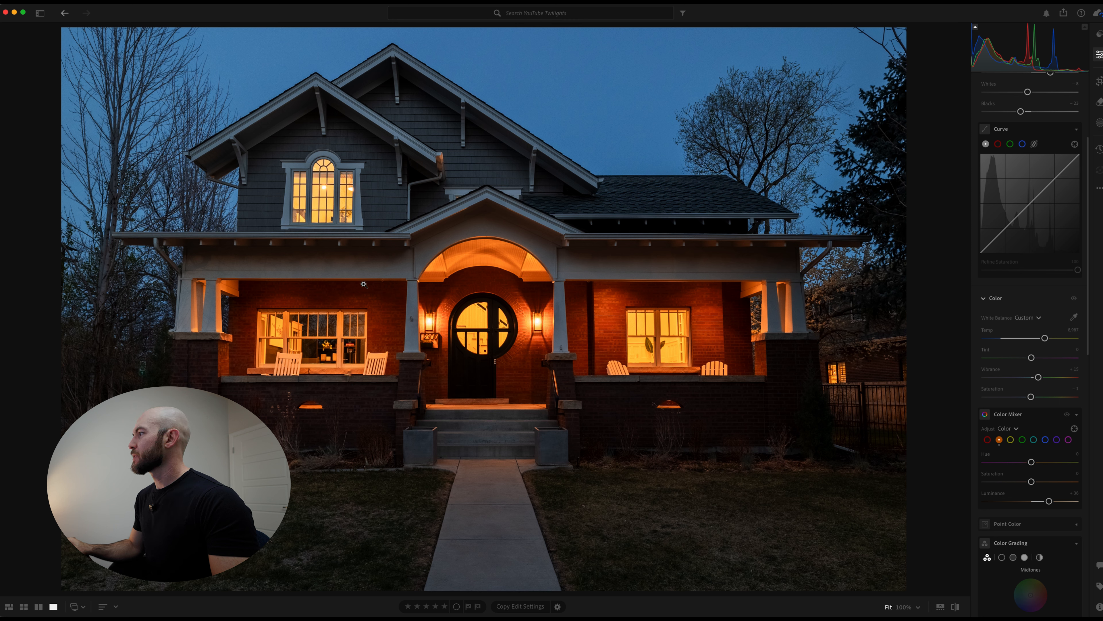
# Step: Create an Objects mask with a small brush over the left pane of the arched upstairs window
pyautogui.click(1099, 123)
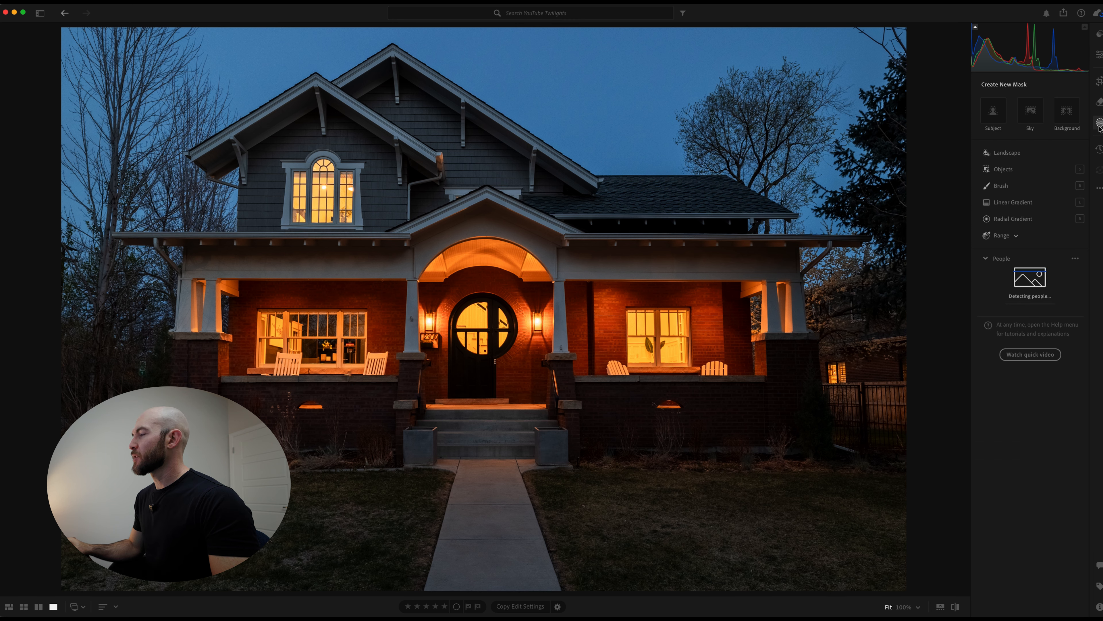
pyautogui.click(1004, 169)
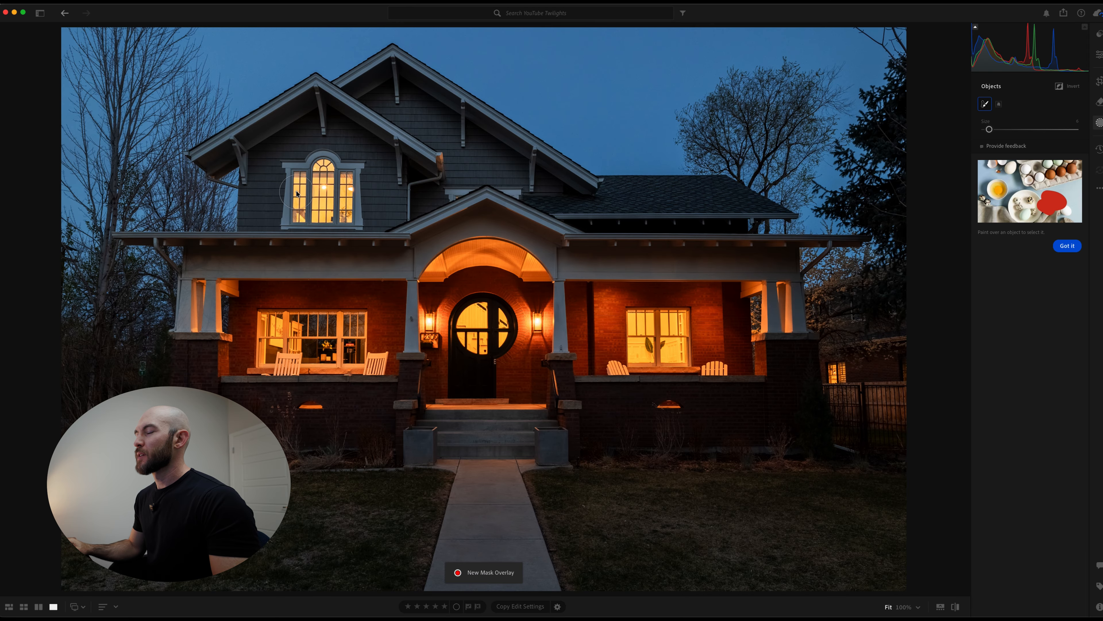
pyautogui.scroll(-2, 298, 195)
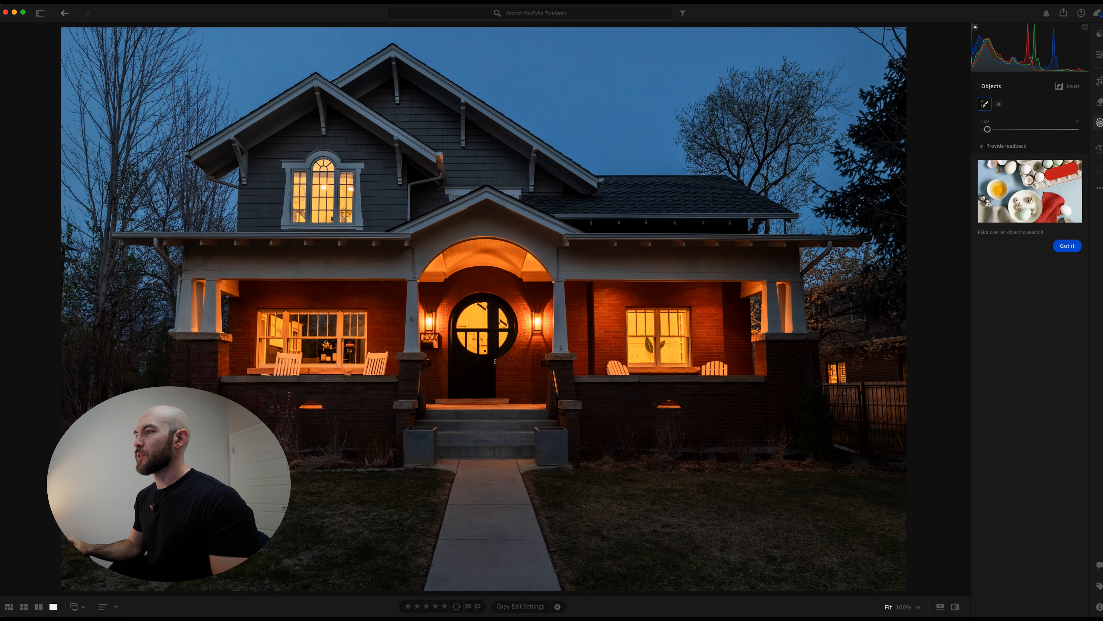
pyautogui.press('super+equal')
pyautogui.press('super+equal')
pyautogui.press('super+equal')
pyautogui.moveTo(361, 213); pyautogui.dragTo(438, 348)
pyautogui.moveTo(363, 397); pyautogui.dragTo(365, 244)
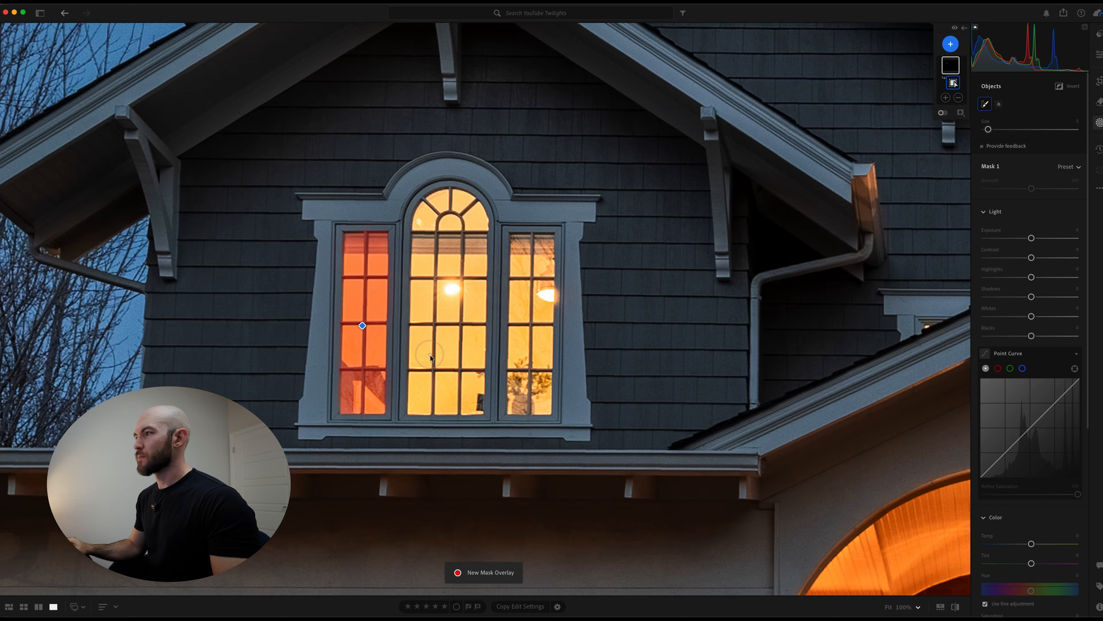
# Step: Add the centre arched pane and the whole right pane of the upstairs window to the mask
pyautogui.moveTo(434, 388)
pyautogui.mouseDown()
pyautogui.moveTo(462, 397)
pyautogui.moveTo(469, 286)
pyautogui.moveTo(458, 216)
pyautogui.moveTo(439, 225)
pyautogui.moveTo(430, 402)
pyautogui.mouseUp()
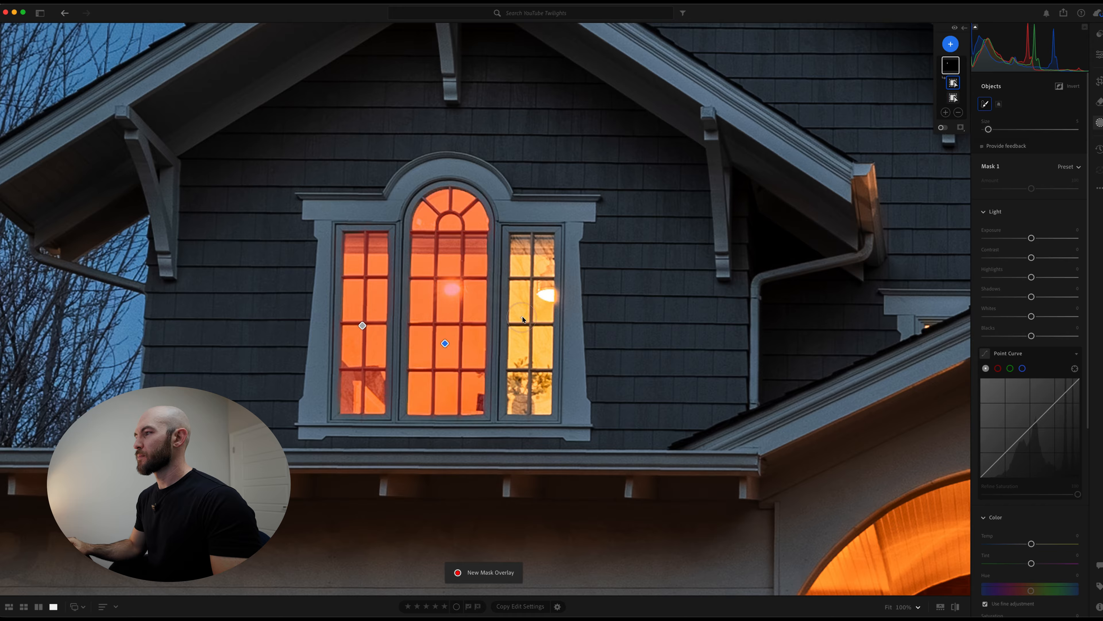
pyautogui.click(533, 398)
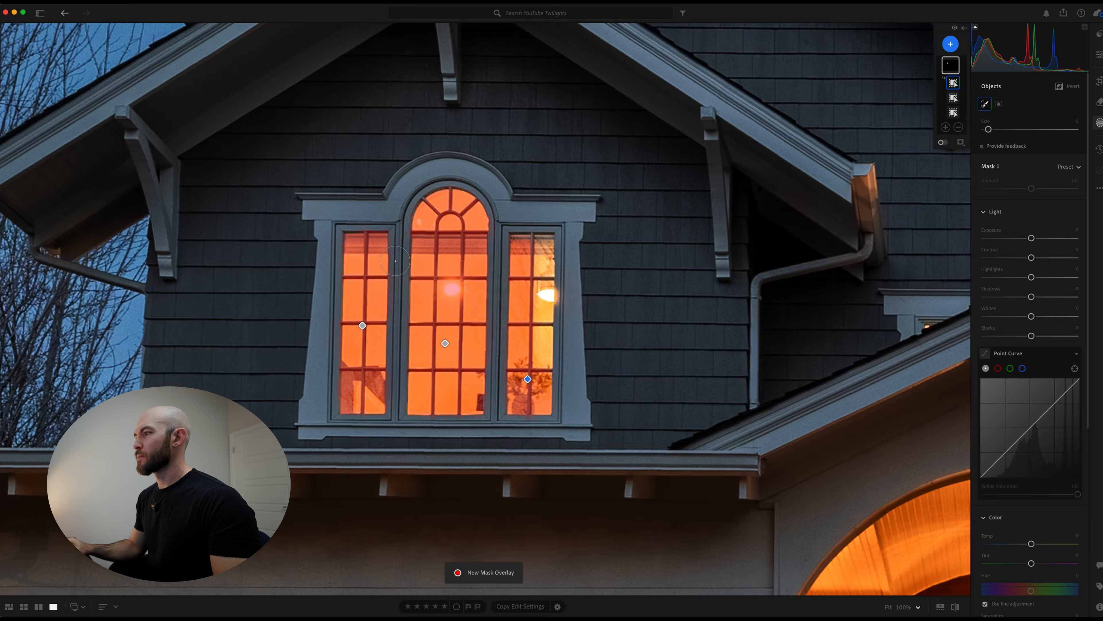
pyautogui.moveTo(536, 347); pyautogui.dragTo(534, 261)
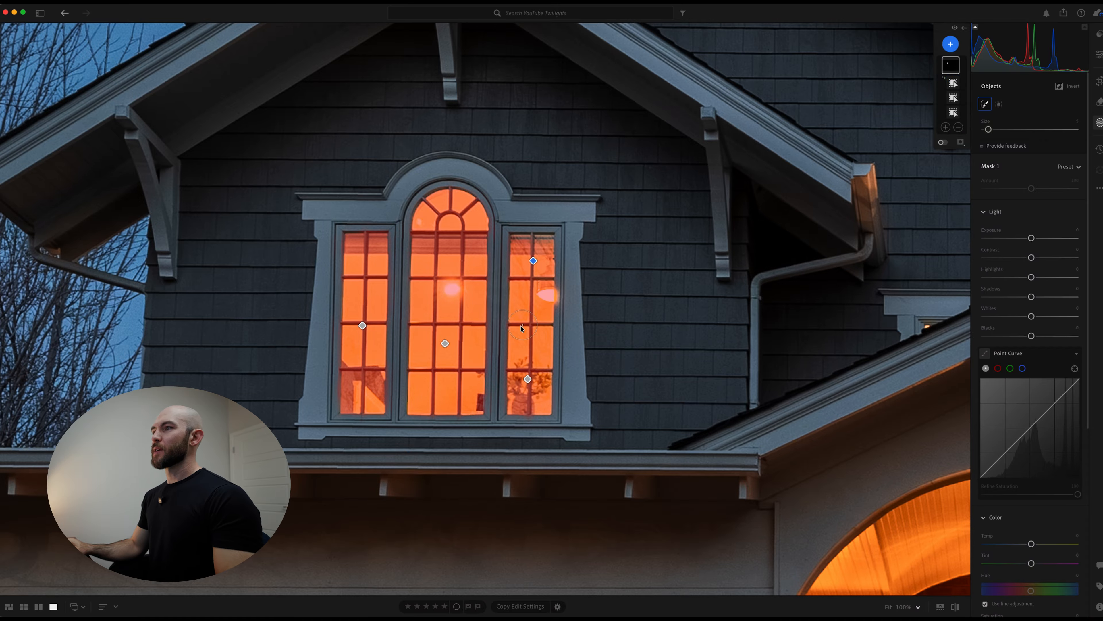
pyautogui.click(439, 236)
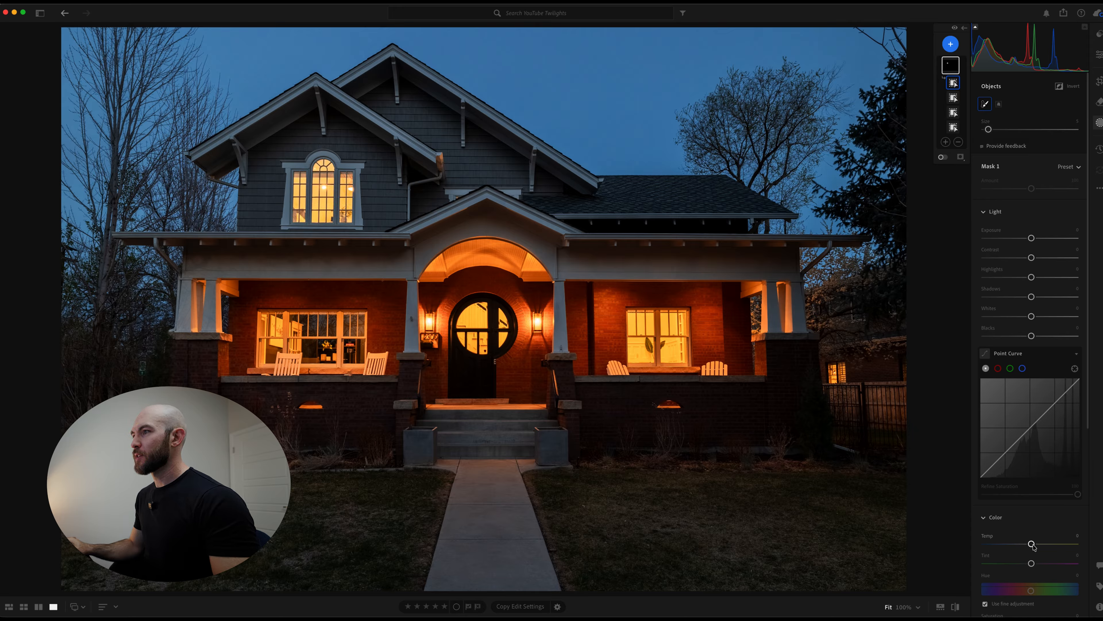
# Step: Warm the upstairs window mask's temperature to about +64 and lift its shadows to about +55
pyautogui.moveTo(1034, 544); pyautogui.dragTo(1056, 544)
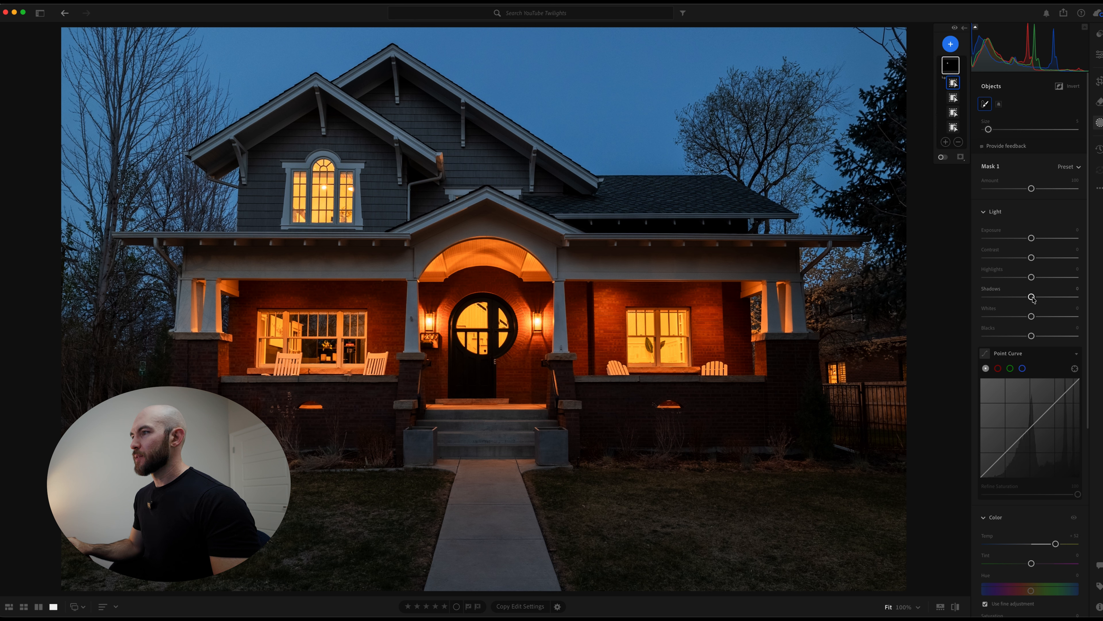
pyautogui.moveTo(1030, 300)
pyautogui.mouseDown()
pyautogui.moveTo(1075, 300)
pyautogui.moveTo(1041, 299)
pyautogui.moveTo(1059, 285)
pyautogui.moveTo(1038, 285)
pyautogui.mouseUp()
pyautogui.doubleClick(1038, 285)
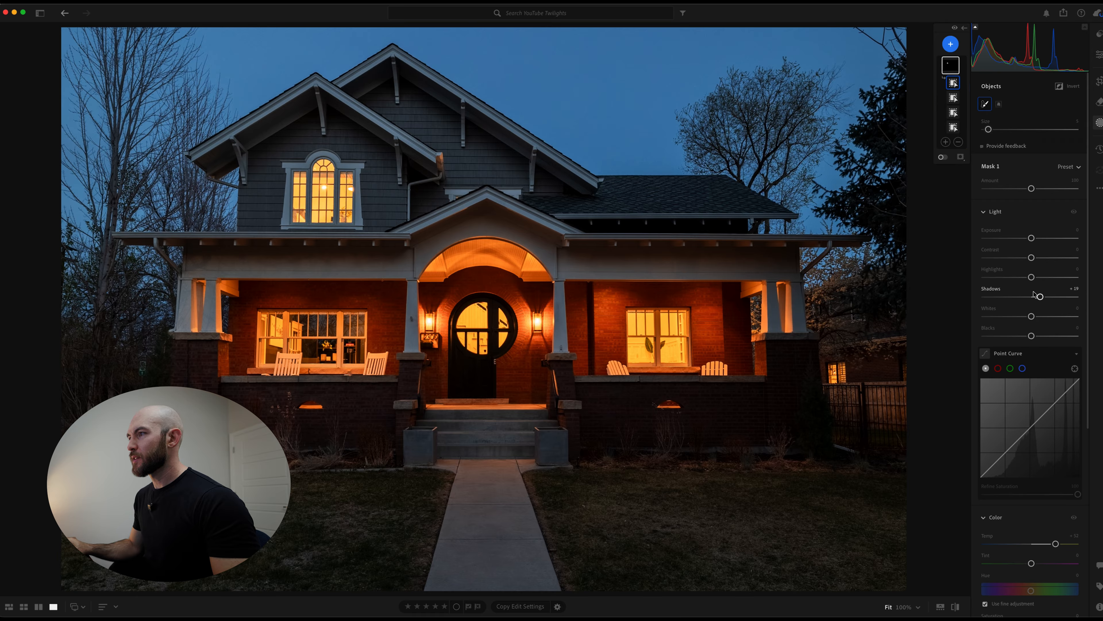
pyautogui.moveTo(1041, 298); pyautogui.dragTo(1057, 298)
pyautogui.scroll(-2, 1035, 422)
pyautogui.scroll(-6, 1035, 422)
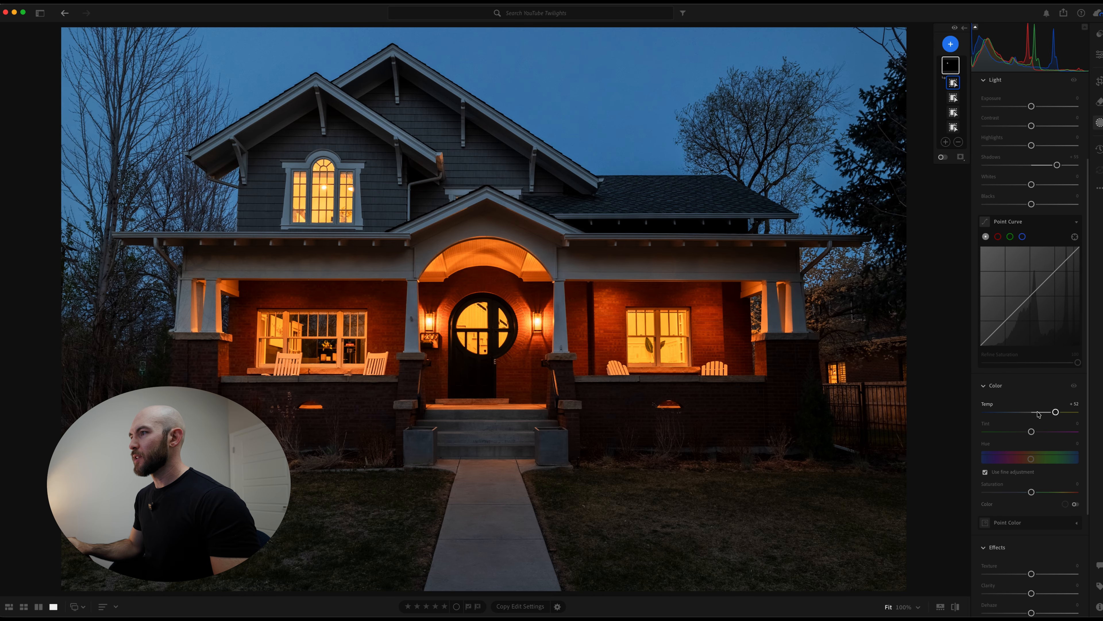
pyautogui.moveTo(1056, 352); pyautogui.dragTo(1062, 355)
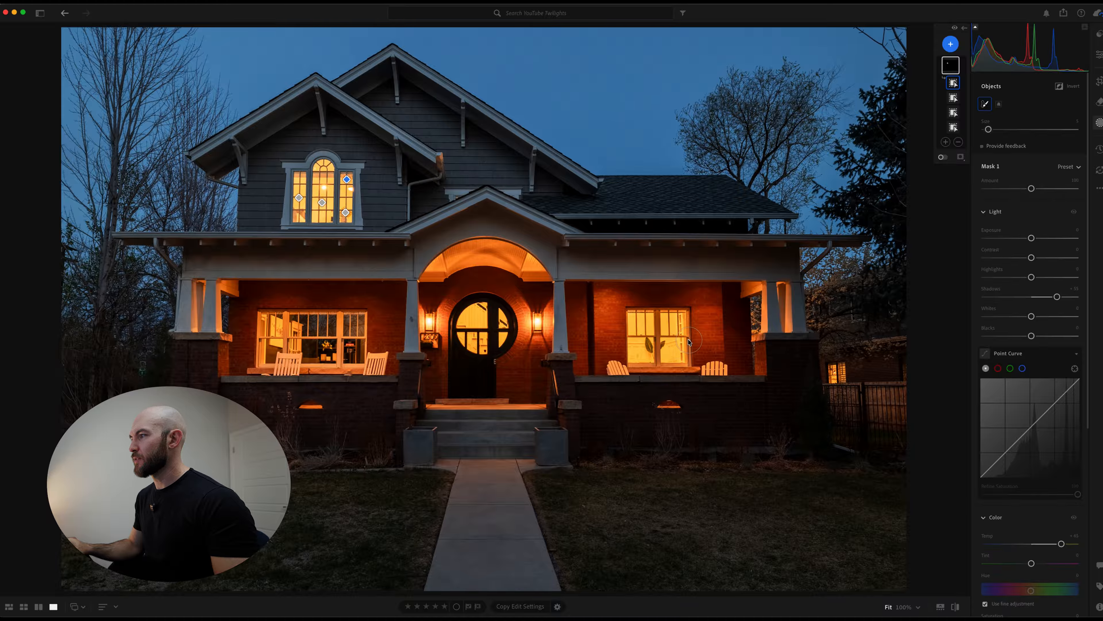
# Step: Raise the whole photo's Shadows to about +85 in the global edit settings
pyautogui.press('e')
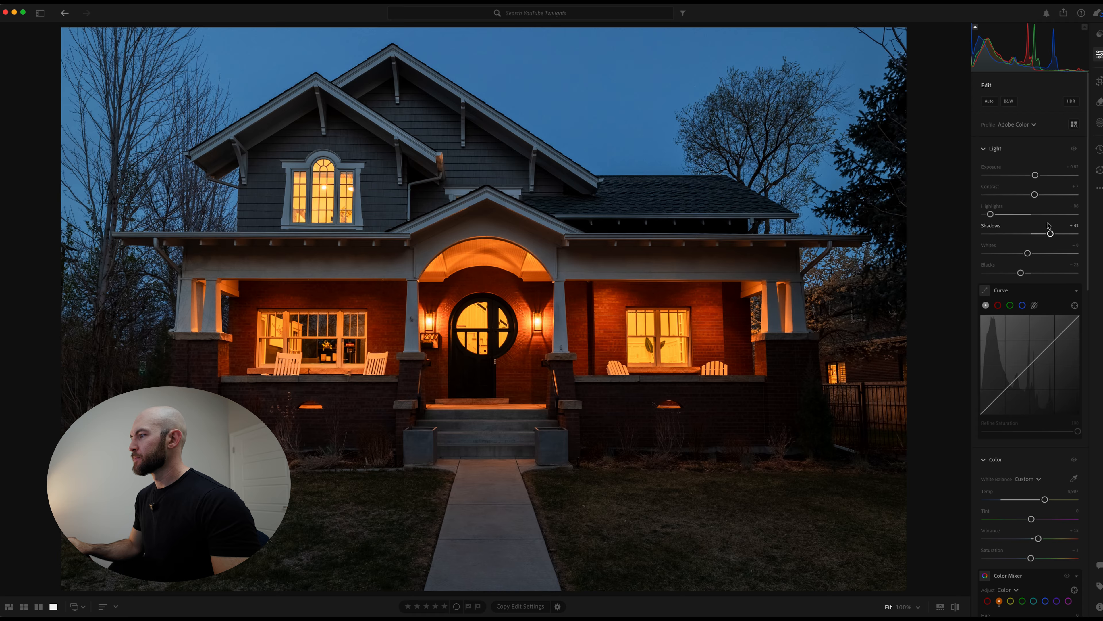
pyautogui.moveTo(1051, 233); pyautogui.dragTo(1071, 233)
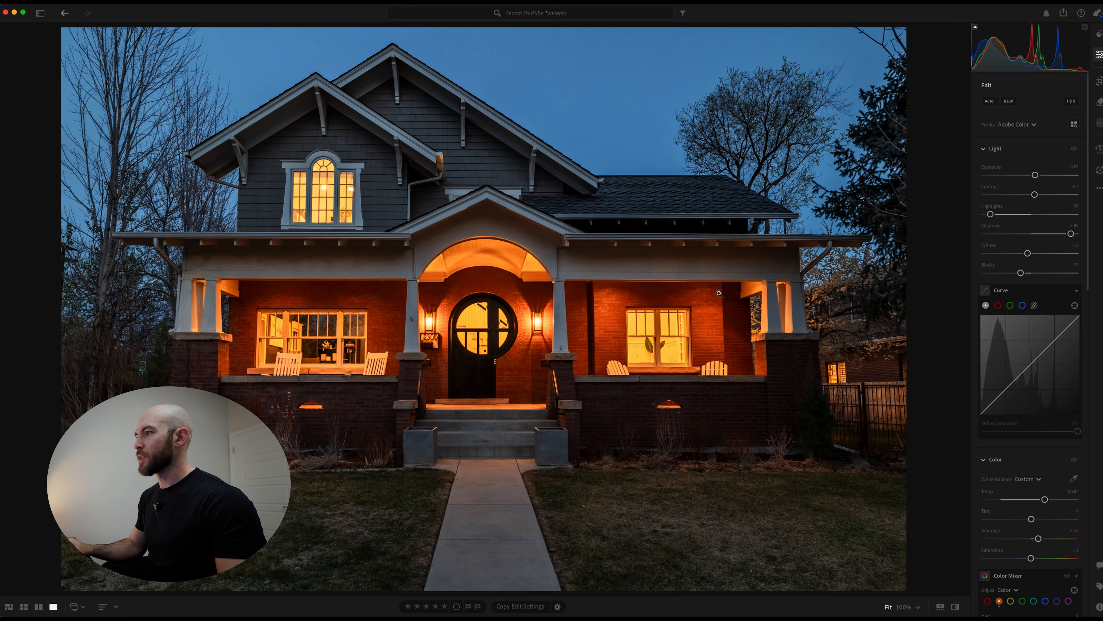
pyautogui.press('e')
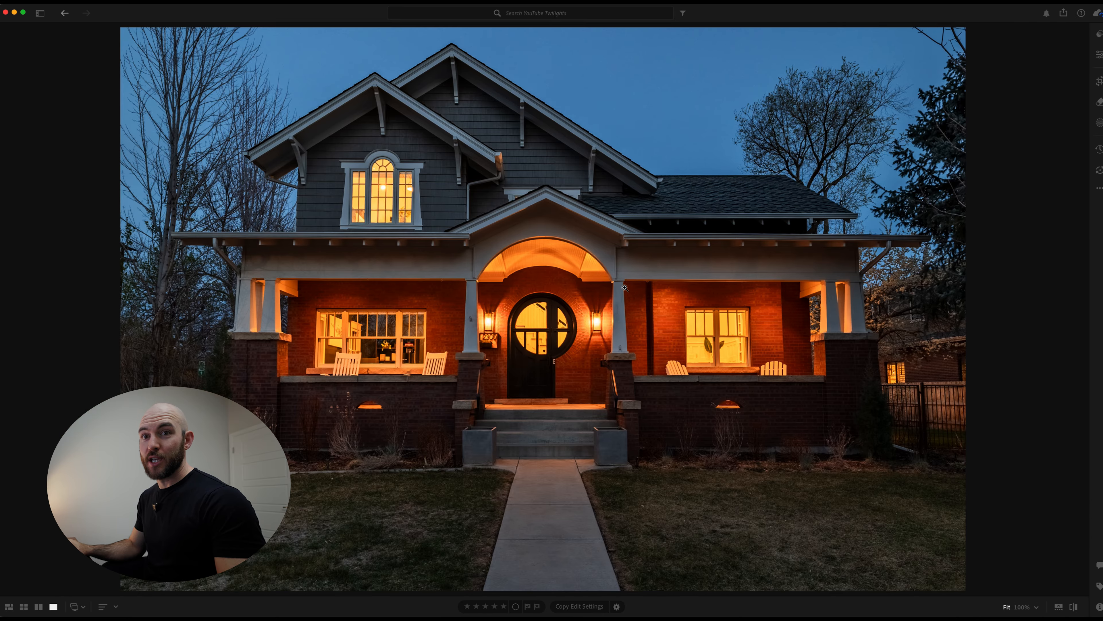
# Step: Send the edited twilight photo from the photo grid to Photoshop for further editing
pyautogui.press('g')
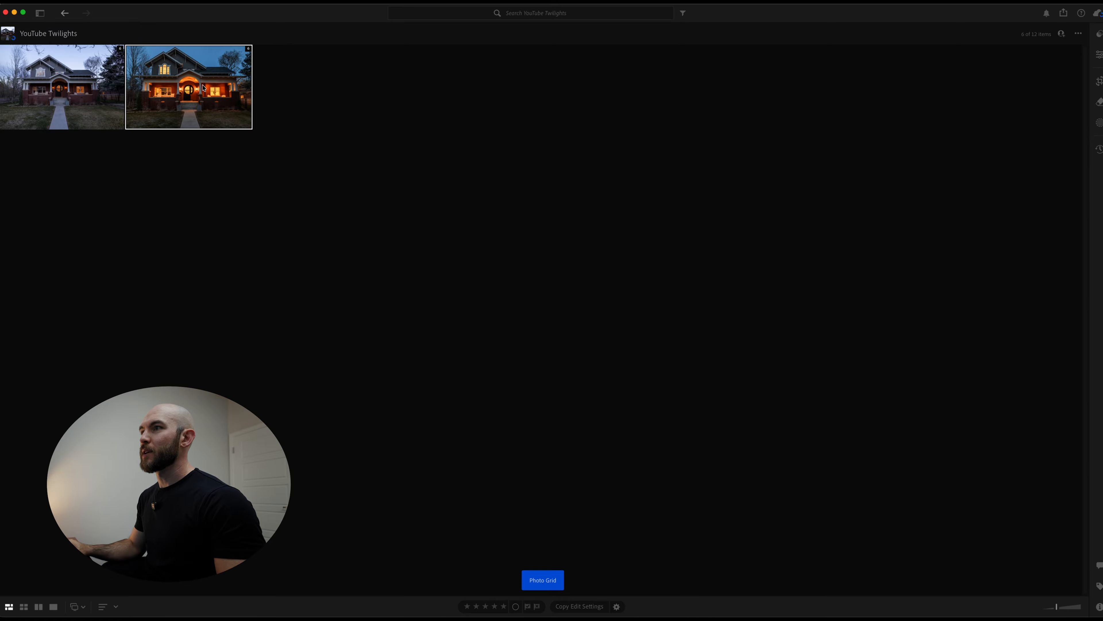
pyautogui.rightClick(198, 97)
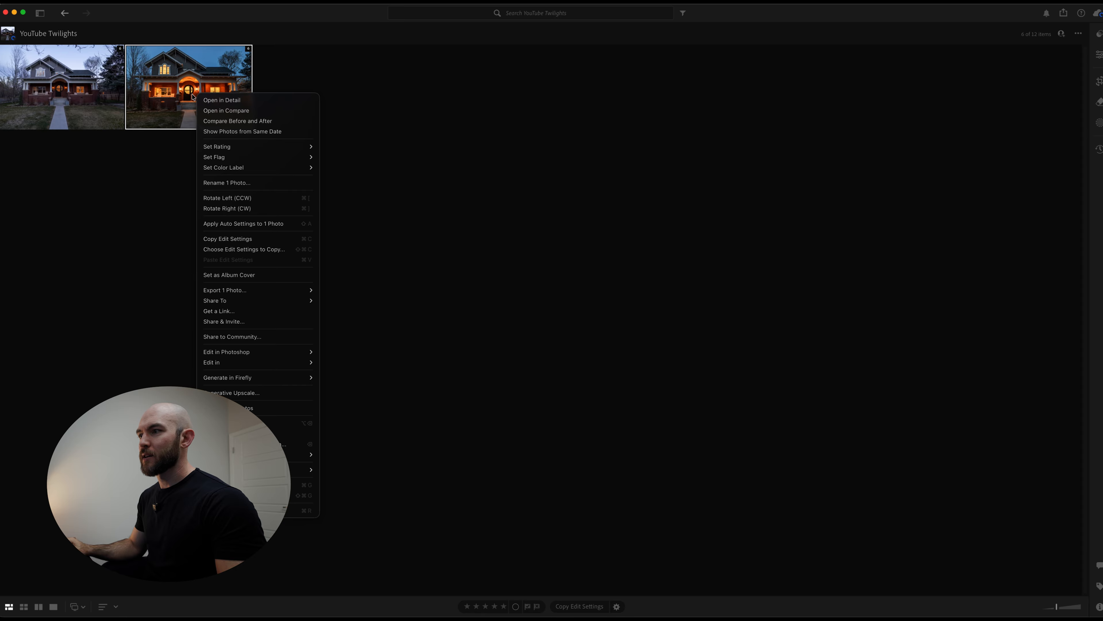
pyautogui.moveTo(295, 352)
pyautogui.click(352, 354)
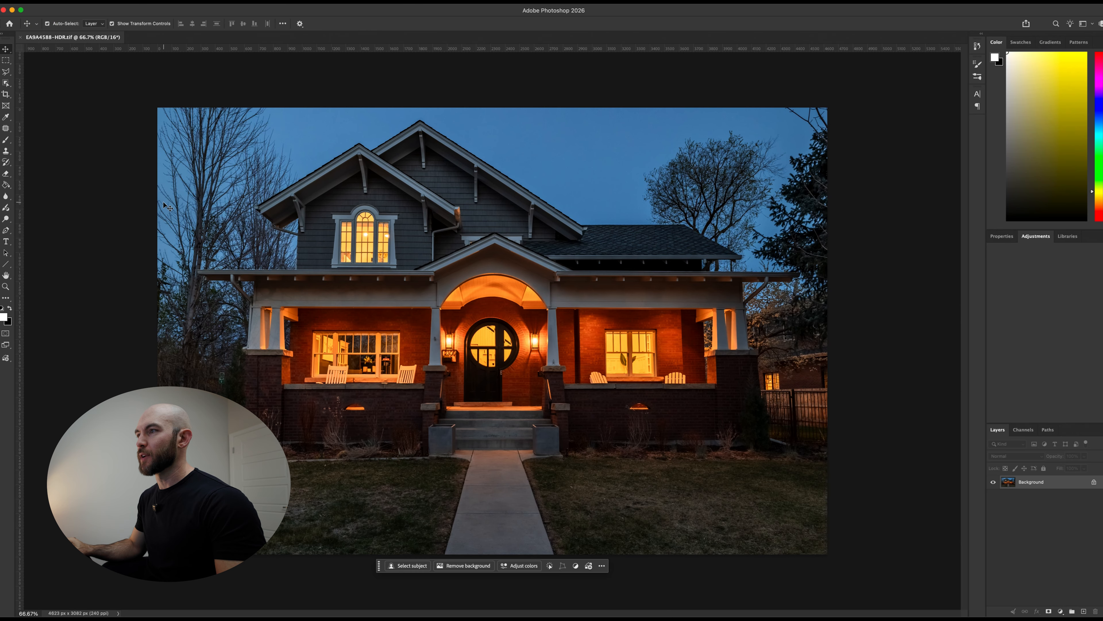
# Step: Start a sky replacement, preview several skies from the Sunsets set, and choose the clear blue-to-orange gradient sky
pyautogui.click(99, 2)
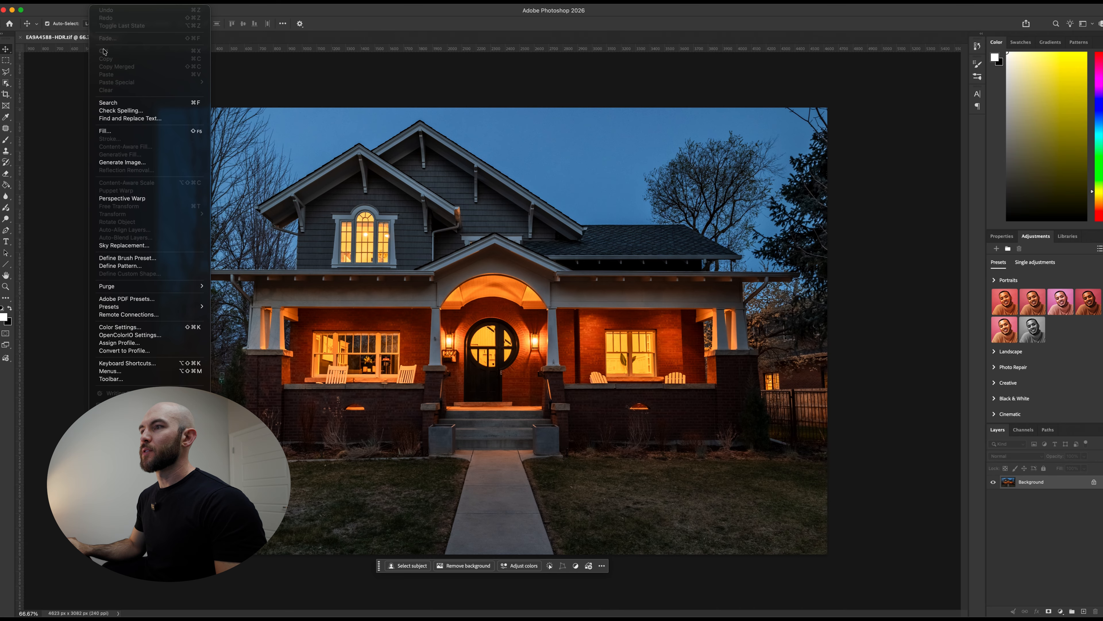
pyautogui.click(130, 245)
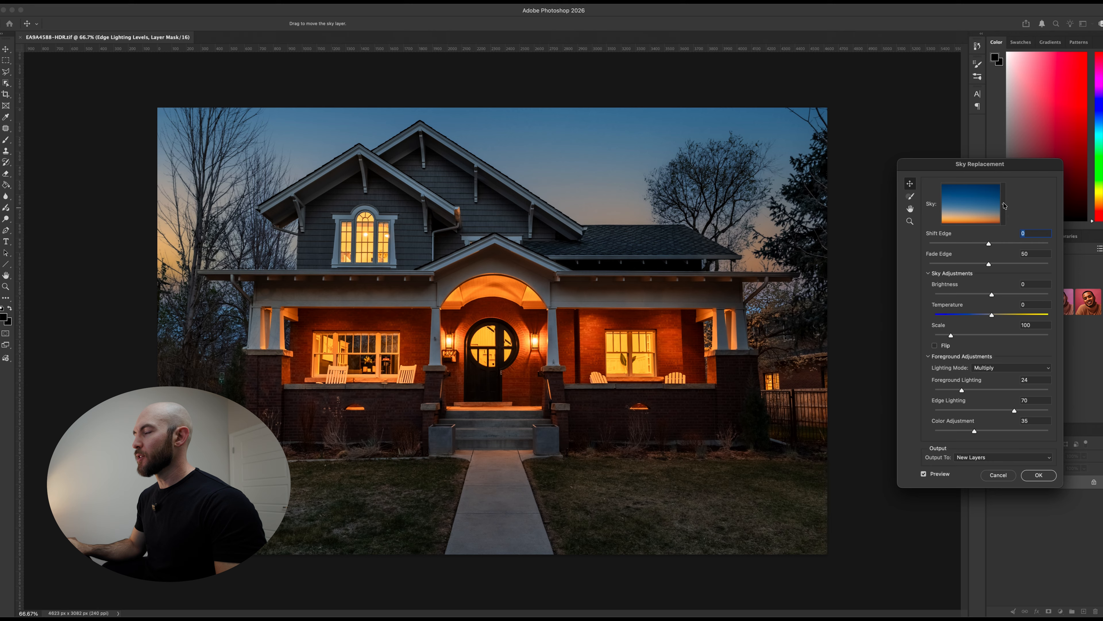
pyautogui.click(1004, 206)
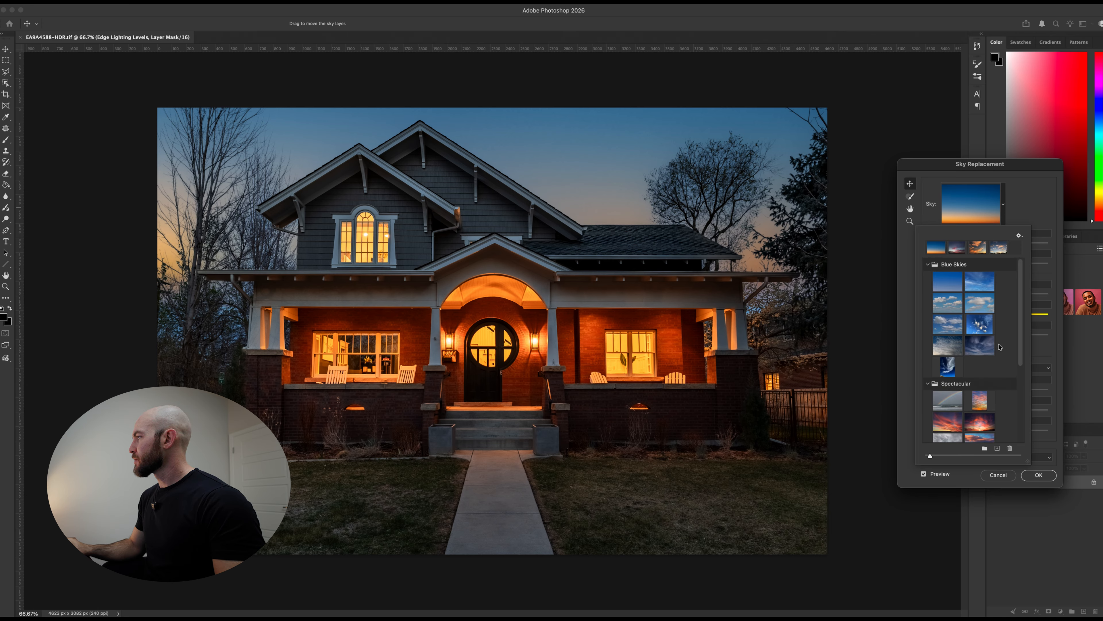
pyautogui.scroll(-5, 1007, 317)
pyautogui.scroll(-2, 1002, 350)
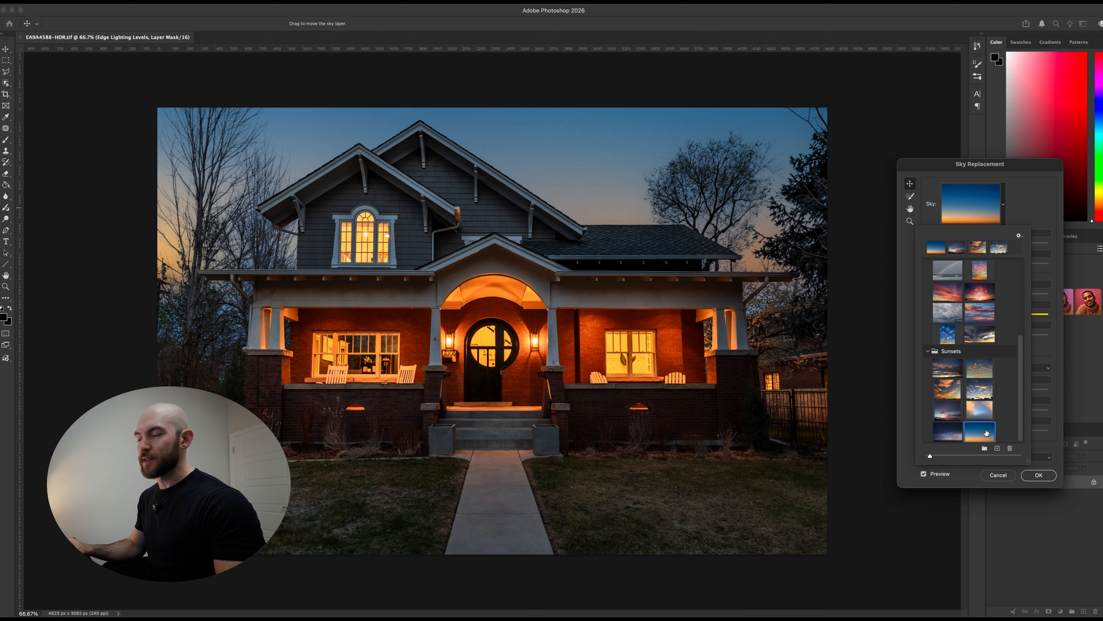
pyautogui.click(980, 373)
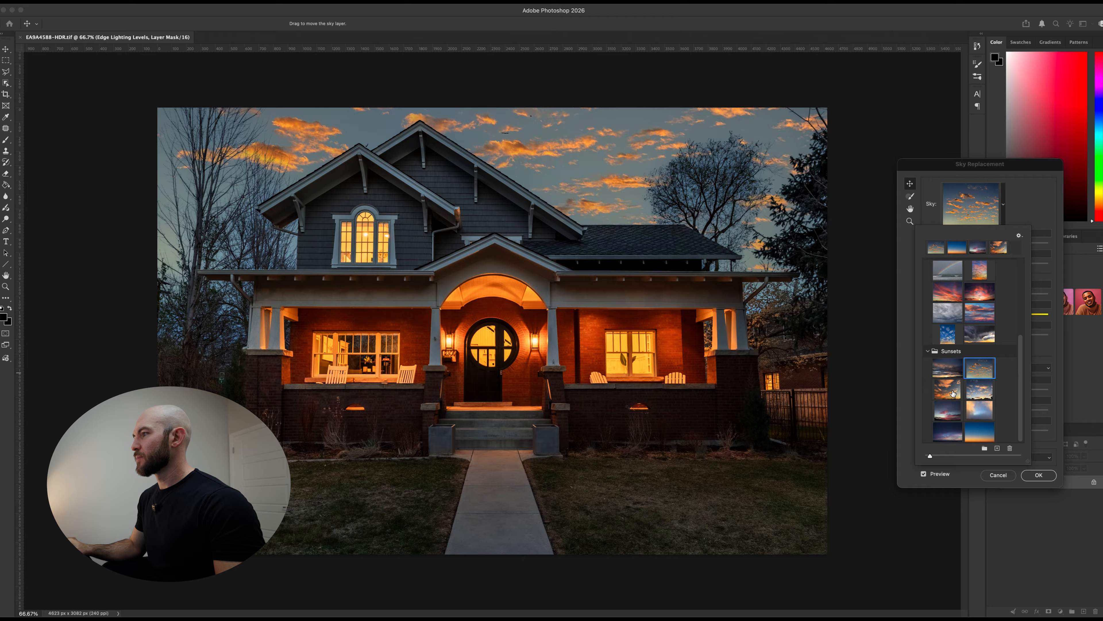
pyautogui.click(953, 392)
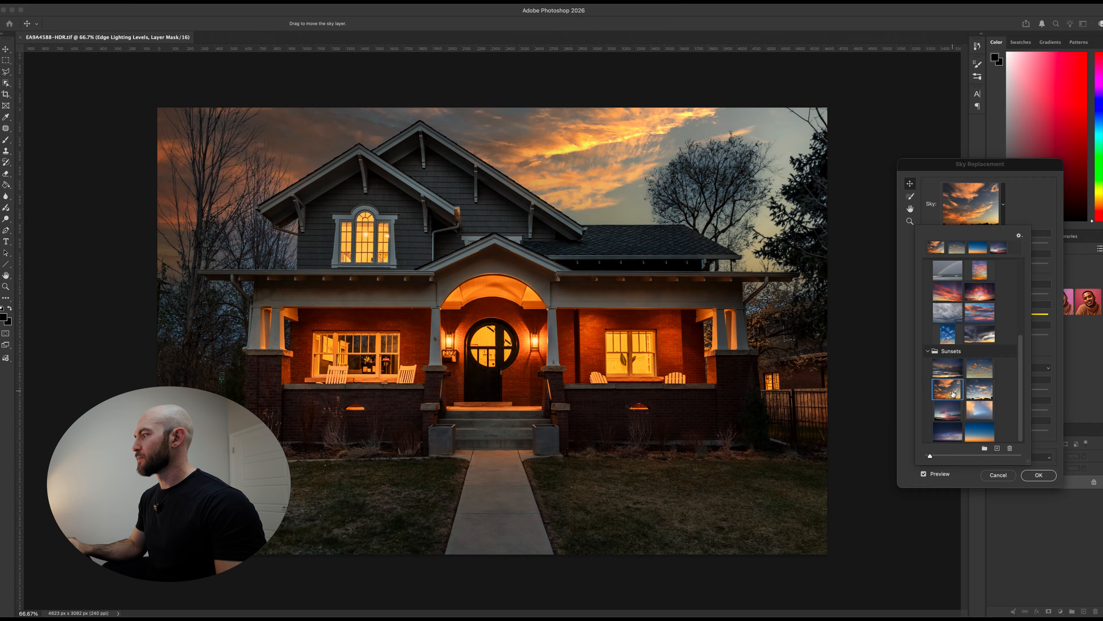
pyautogui.click(946, 434)
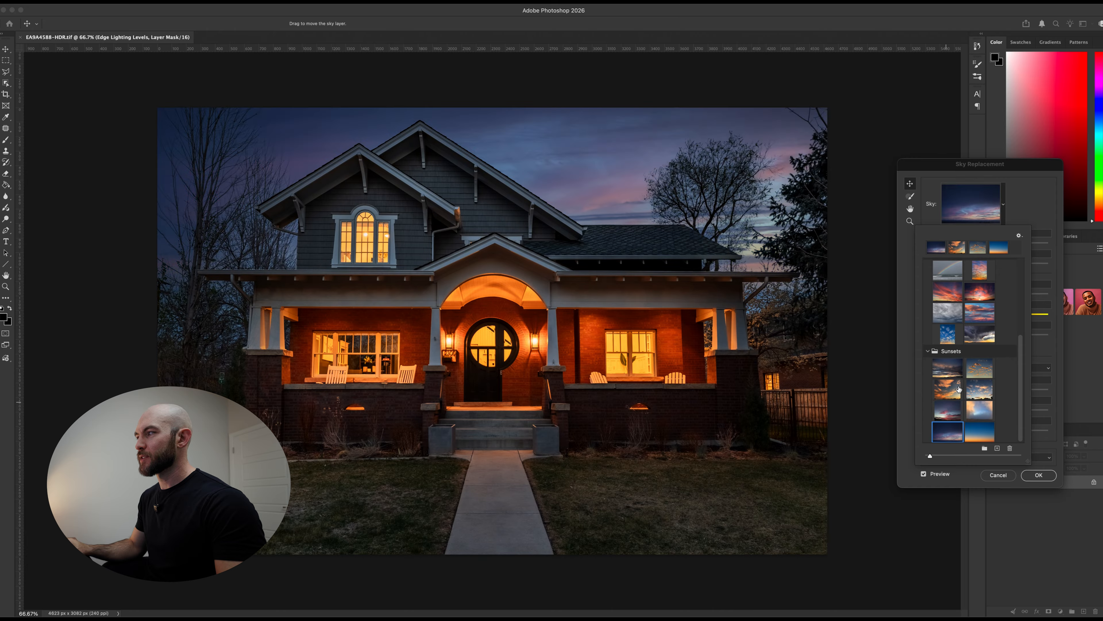
pyautogui.click(976, 427)
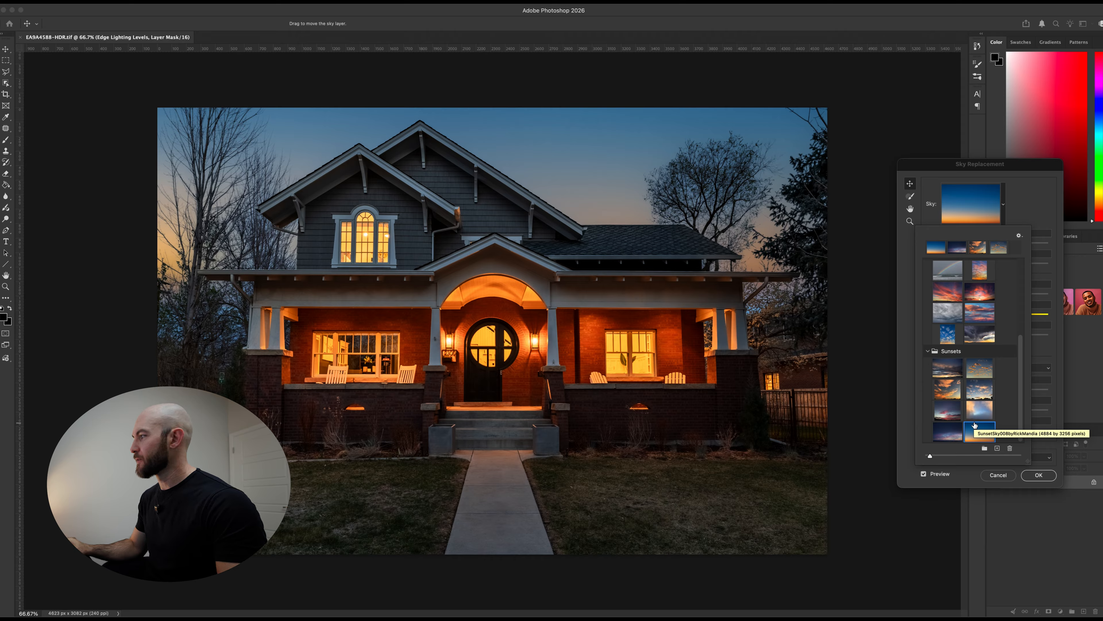
pyautogui.press('Escape')
# Step: Set Foreground Lighting, Edge Lighting and Color Adjustment to 0, warm the sky Temperature to 35, and apply the sky replacement to new layers
pyautogui.moveTo(962, 390); pyautogui.dragTo(924, 390)
pyautogui.click(921, 411)
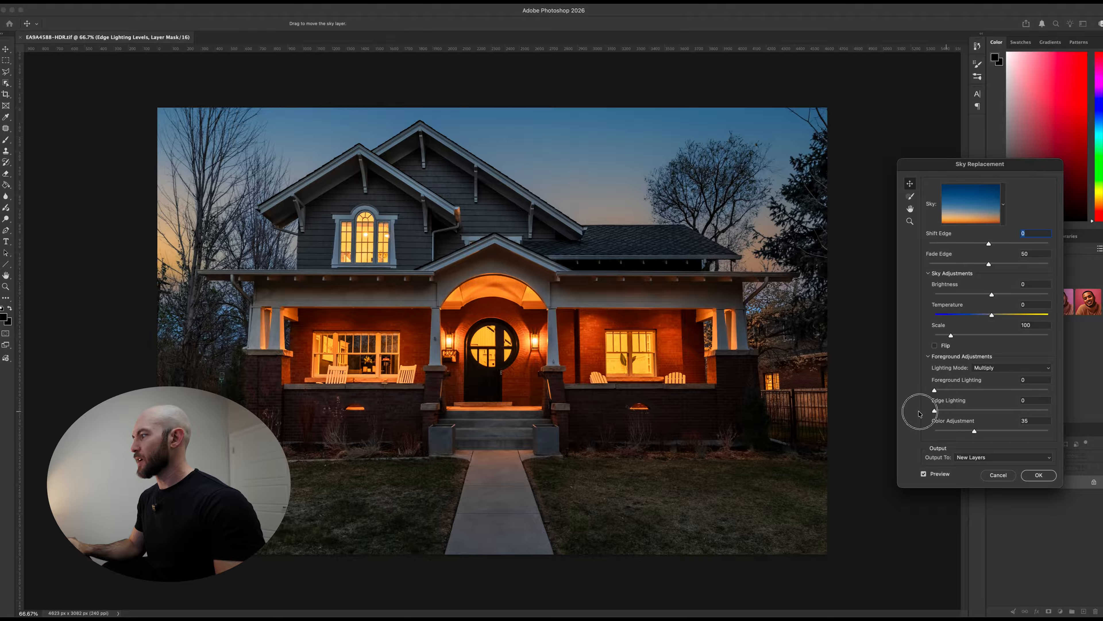
pyautogui.click(933, 431)
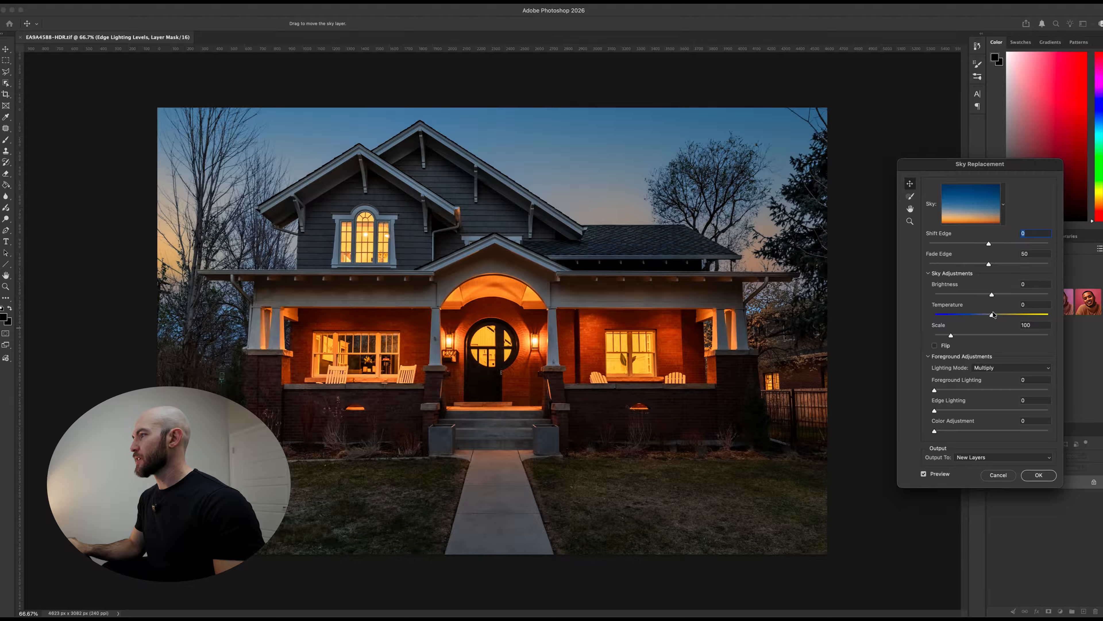
pyautogui.moveTo(1002, 315); pyautogui.dragTo(1012, 317)
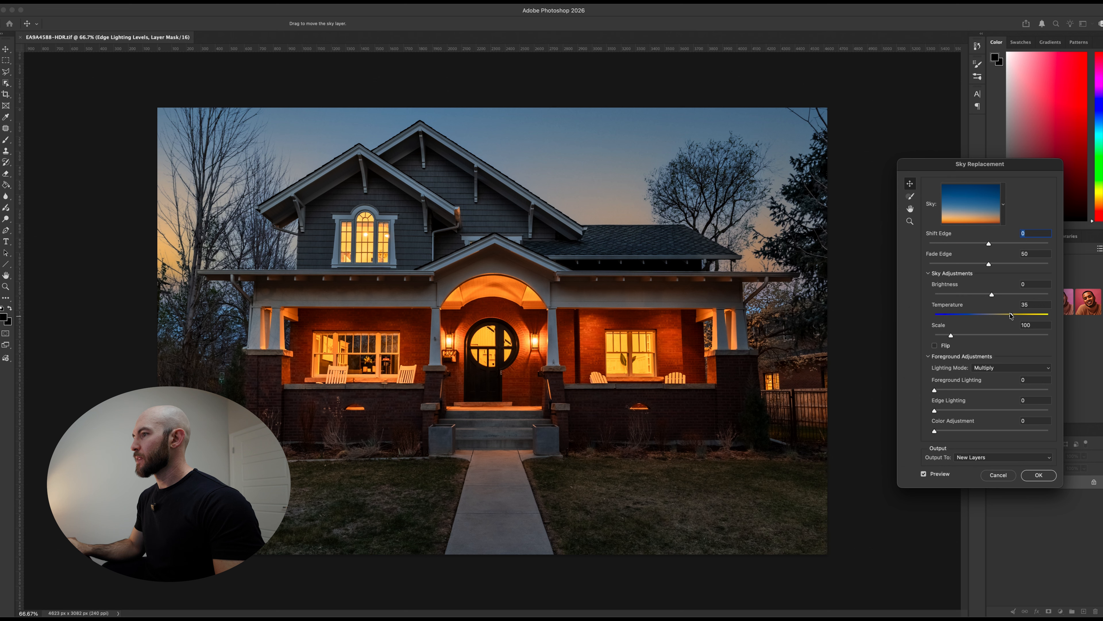
pyautogui.click(1038, 475)
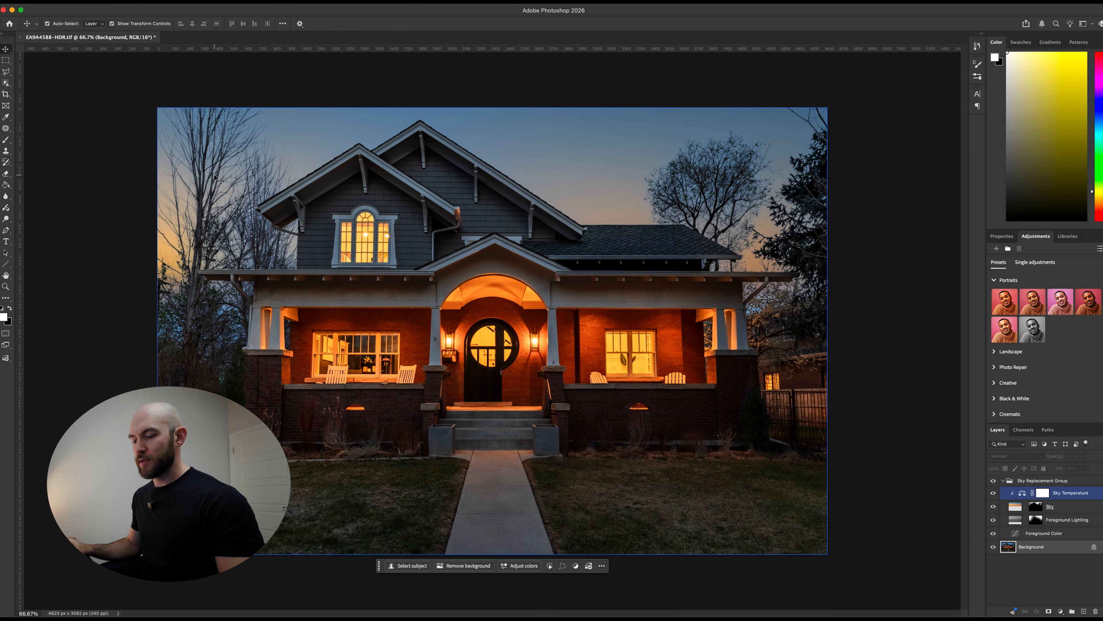
# Step: Save and close the sky-replaced image, and open the edited twilight photo at full view in Lightroom
pyautogui.press('super+s')
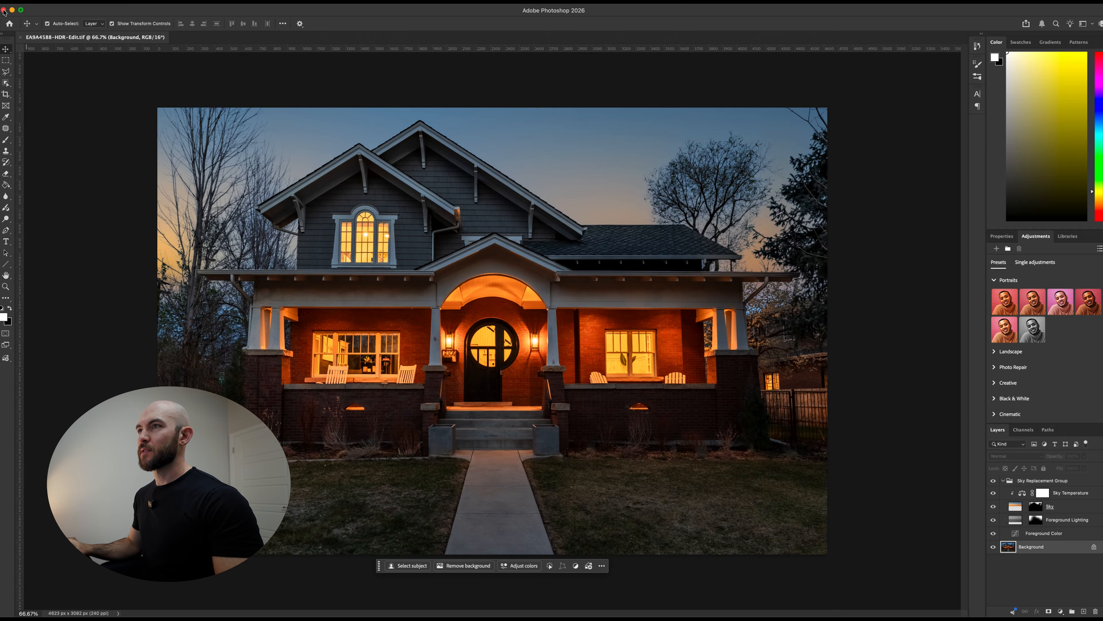
pyautogui.click(3, 10)
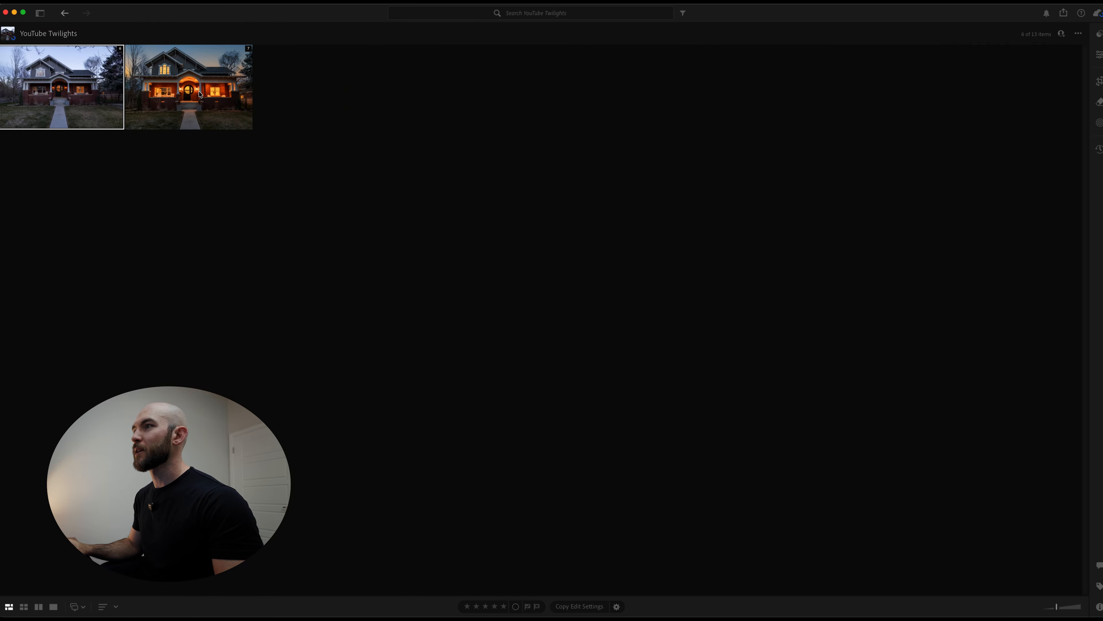
pyautogui.doubleClick(200, 94)
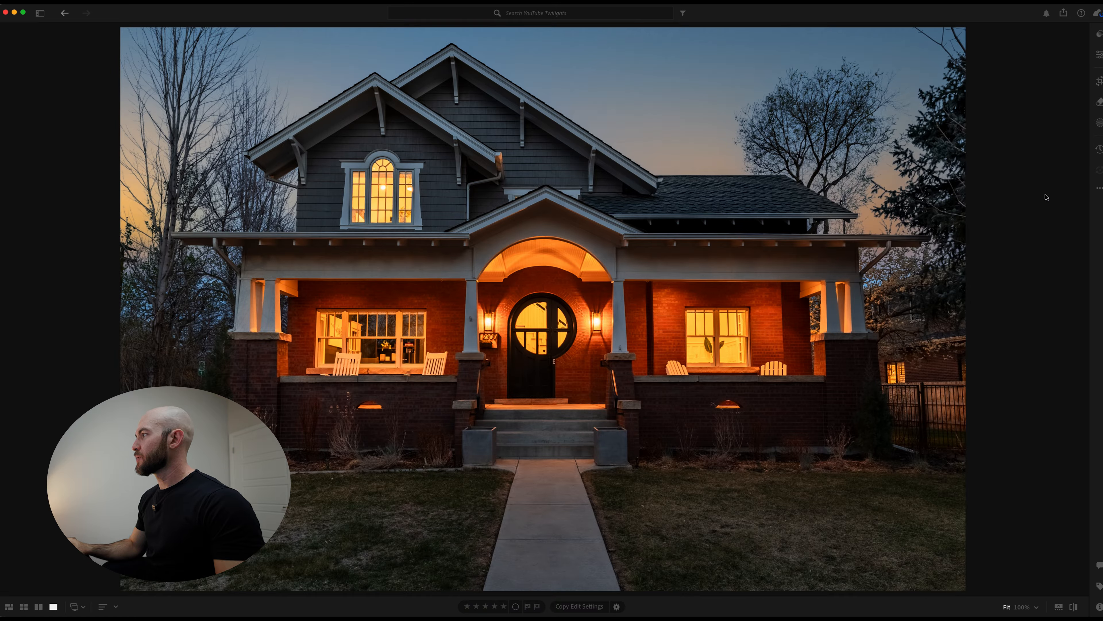
# Step: Mask the sky, raise its Saturation to about +40 and shift its Tint toward magenta
pyautogui.click(1099, 122)
pyautogui.click(1033, 115)
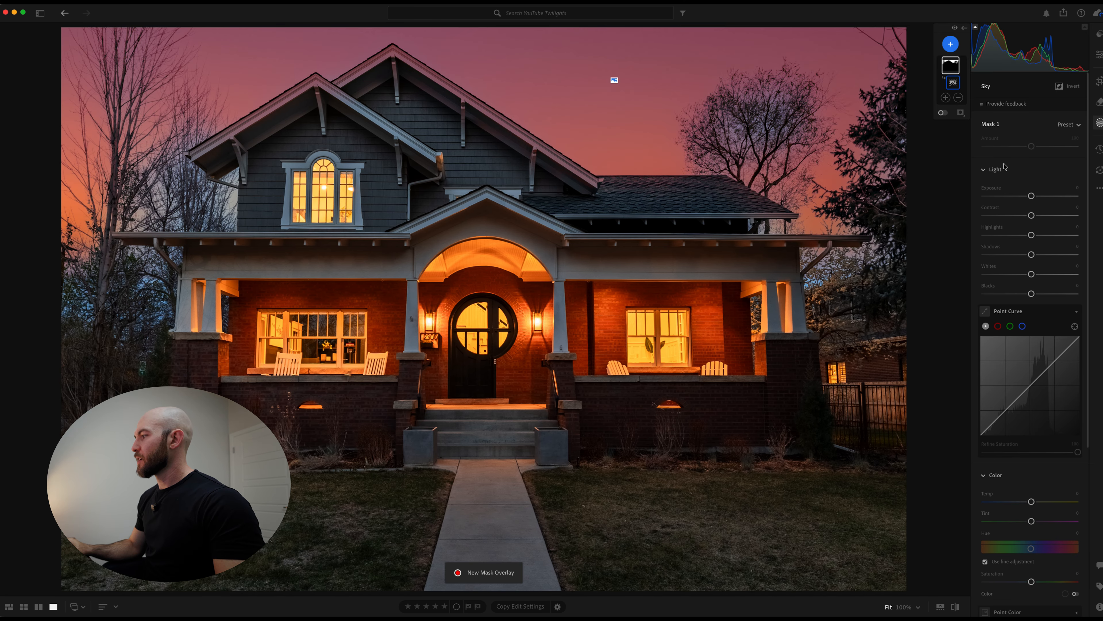
pyautogui.scroll(-4, 1050, 490)
pyautogui.moveTo(1033, 484); pyautogui.dragTo(1051, 484)
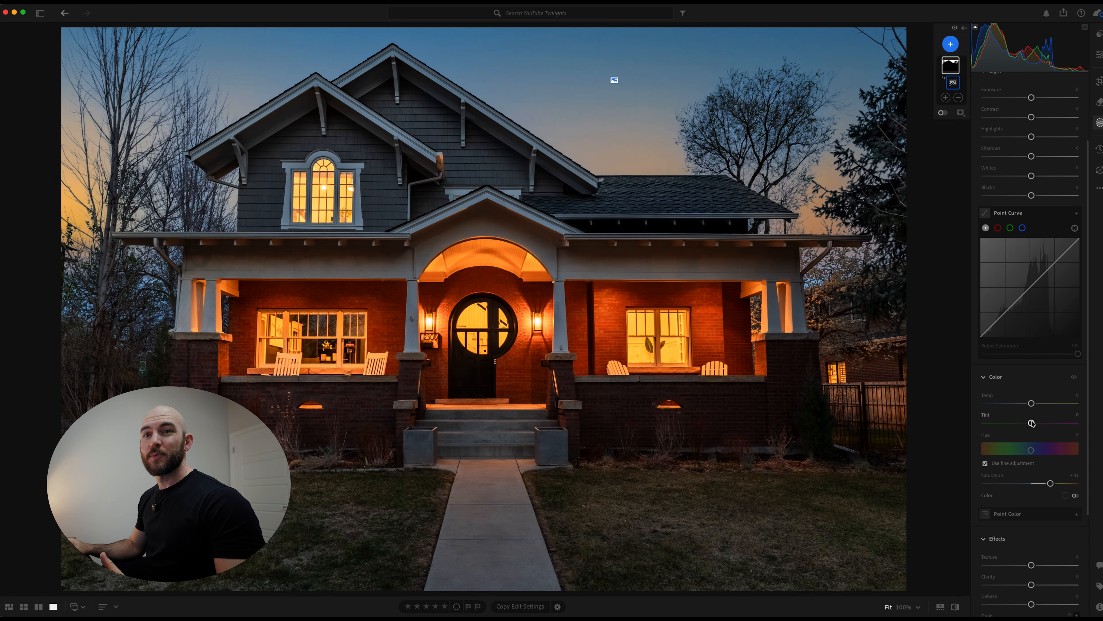
pyautogui.moveTo(1033, 424); pyautogui.dragTo(1051, 425)
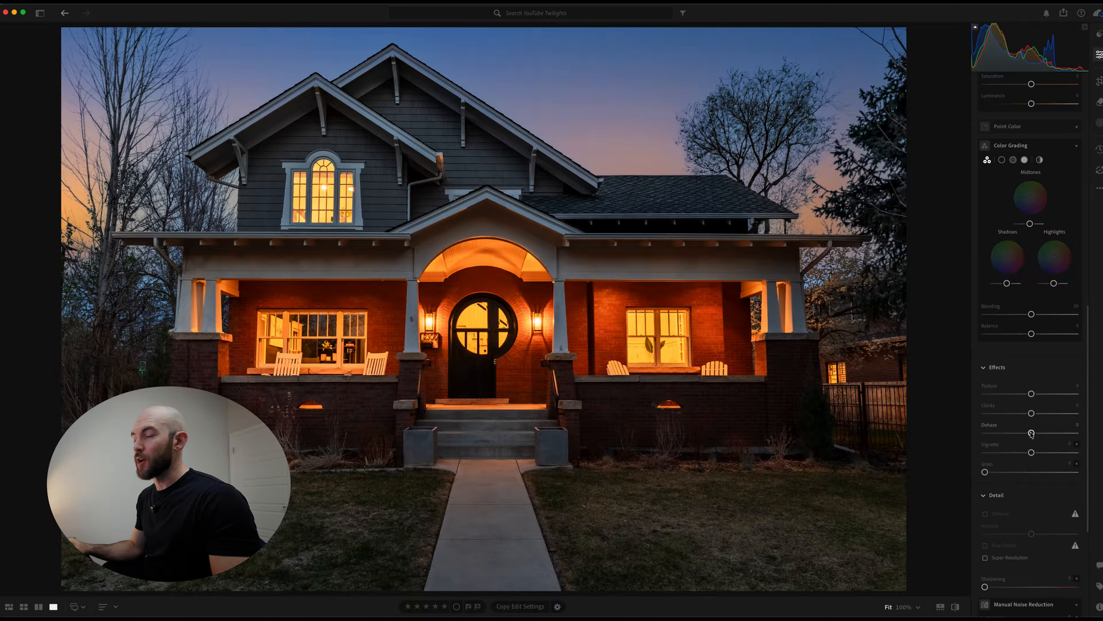
# Step: Raise the whole photo's Dehaze slightly and compare the edit with the other versions in its stack
pyautogui.moveTo(1032, 433); pyautogui.dragTo(1039, 433)
pyautogui.scroll(15, 974, 381)
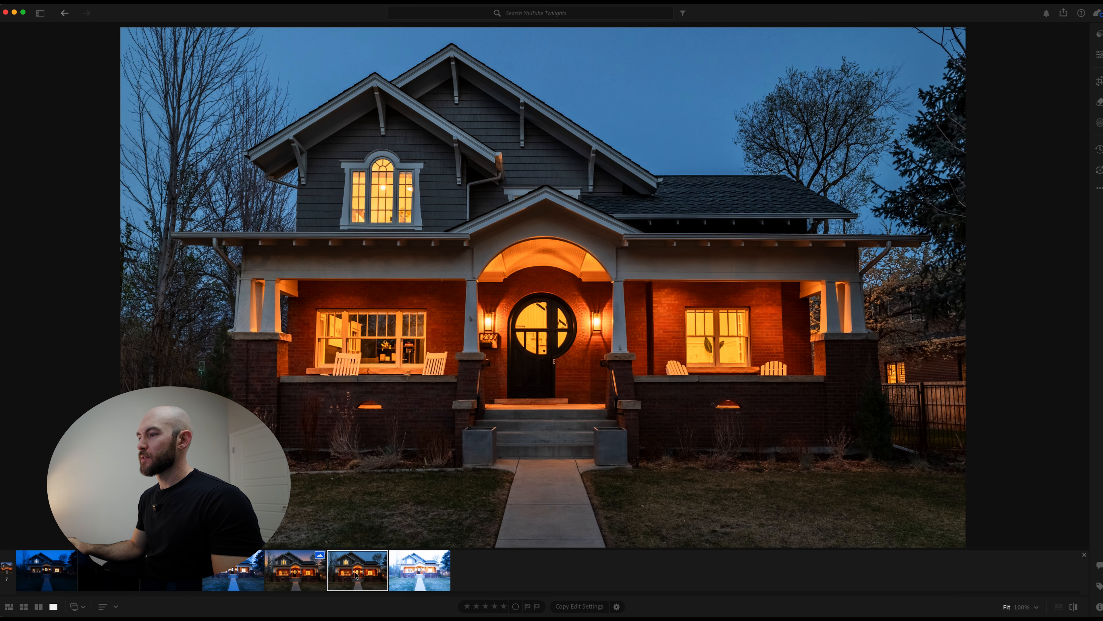
pyautogui.click(298, 570)
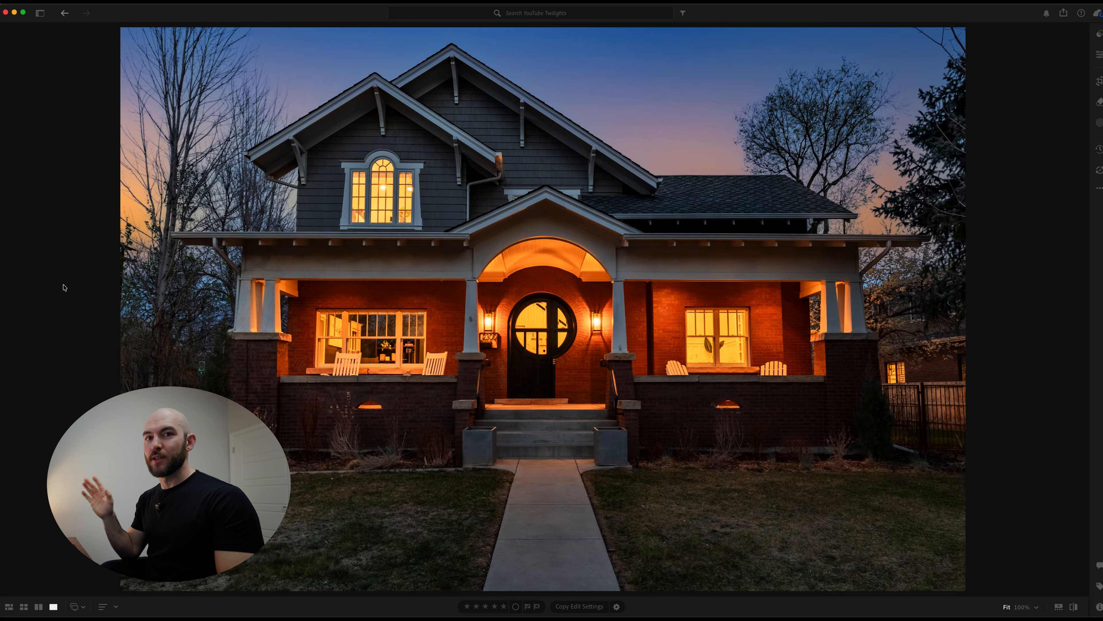
# Step: Auto-straighten the brighter early-dusk photo of the house and crop it tighter around the facade, keeping the 3 x 2 aspect
pyautogui.press('Right')
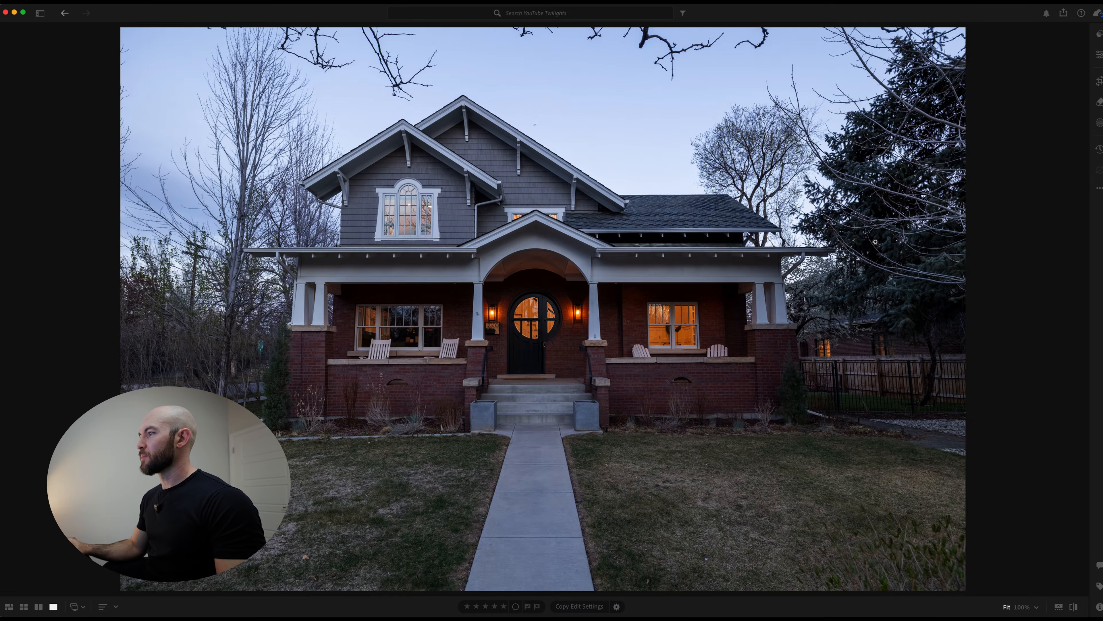
pyautogui.press('c')
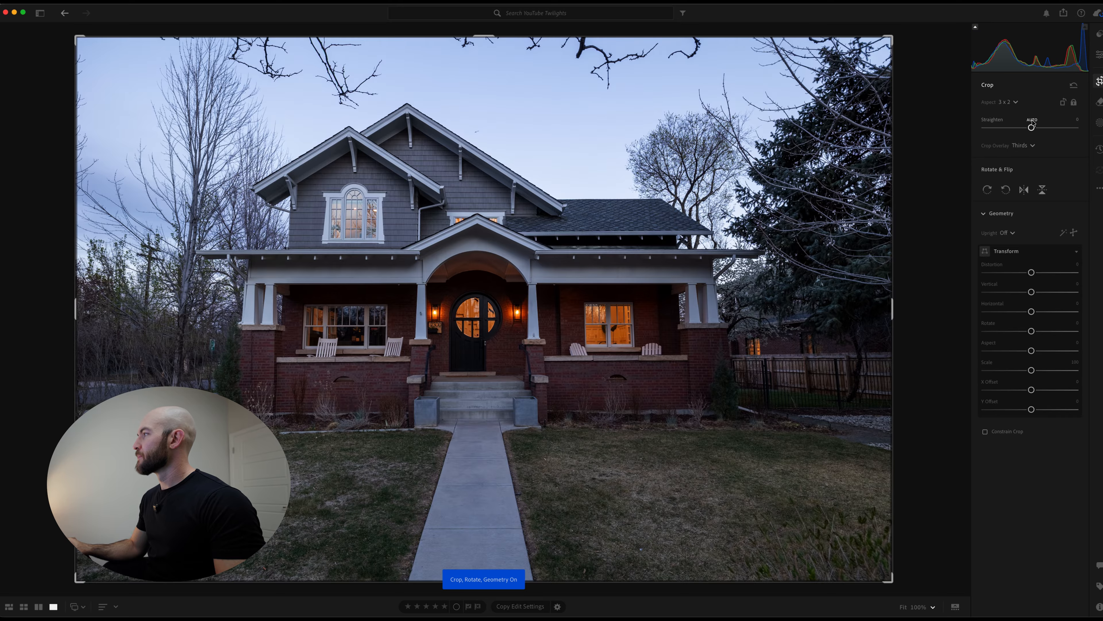
pyautogui.click(1032, 123)
pyautogui.moveTo(886, 578); pyautogui.dragTo(863, 547)
pyautogui.moveTo(769, 489); pyautogui.dragTo(728, 473)
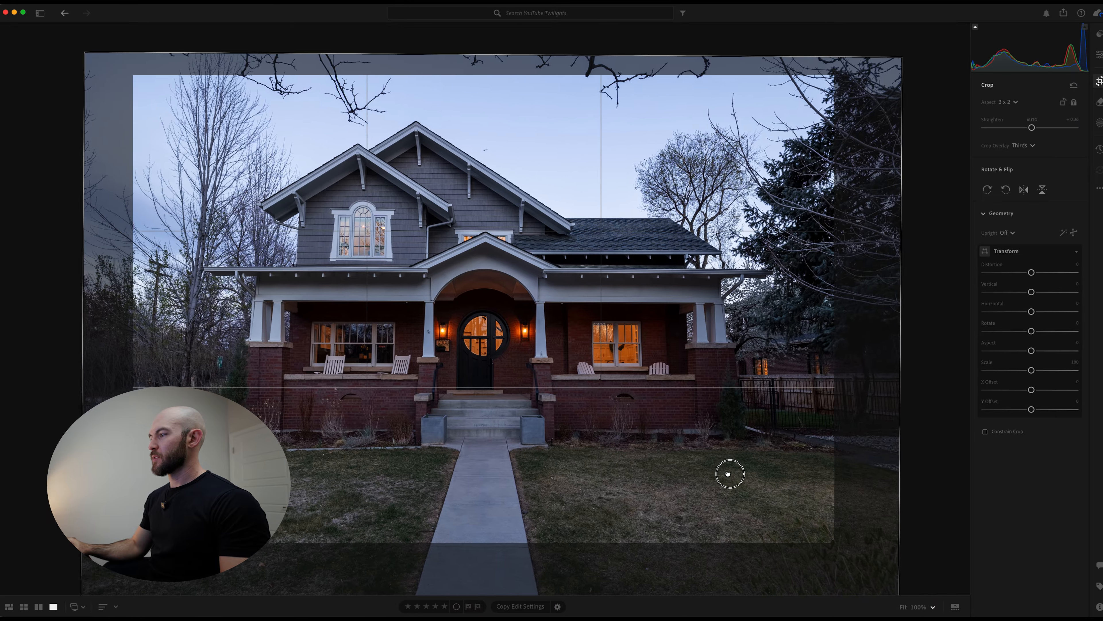
pyautogui.moveTo(864, 430); pyautogui.dragTo(863, 423)
# Step: Lower the early-dusk photo's Highlights to -100 and warm its white balance temperature slightly
pyautogui.press('e')
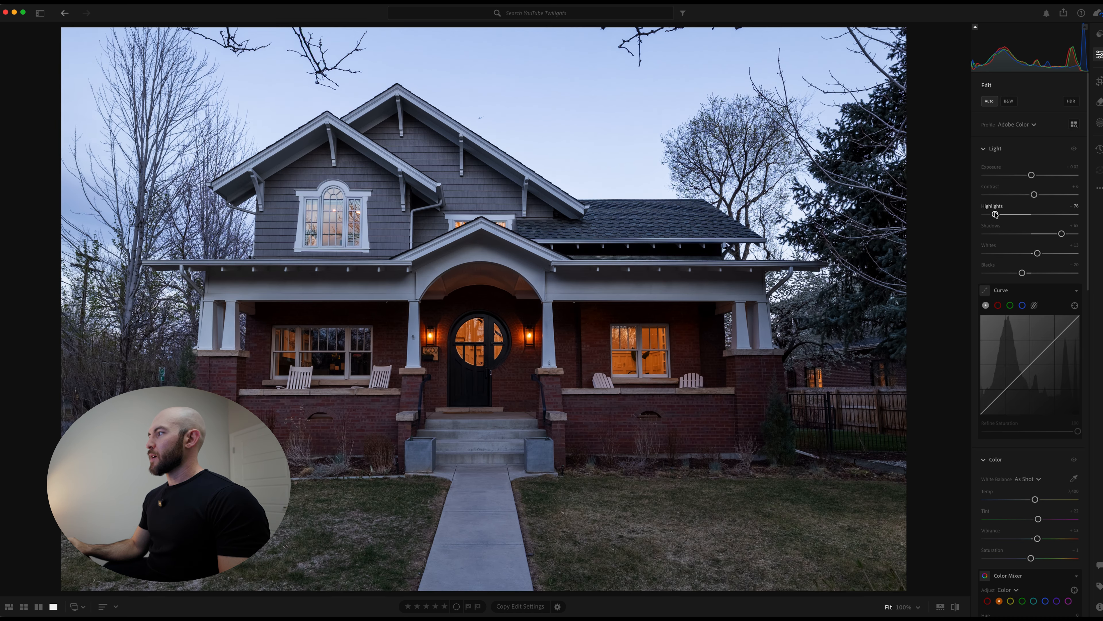
pyautogui.moveTo(996, 215); pyautogui.dragTo(983, 217)
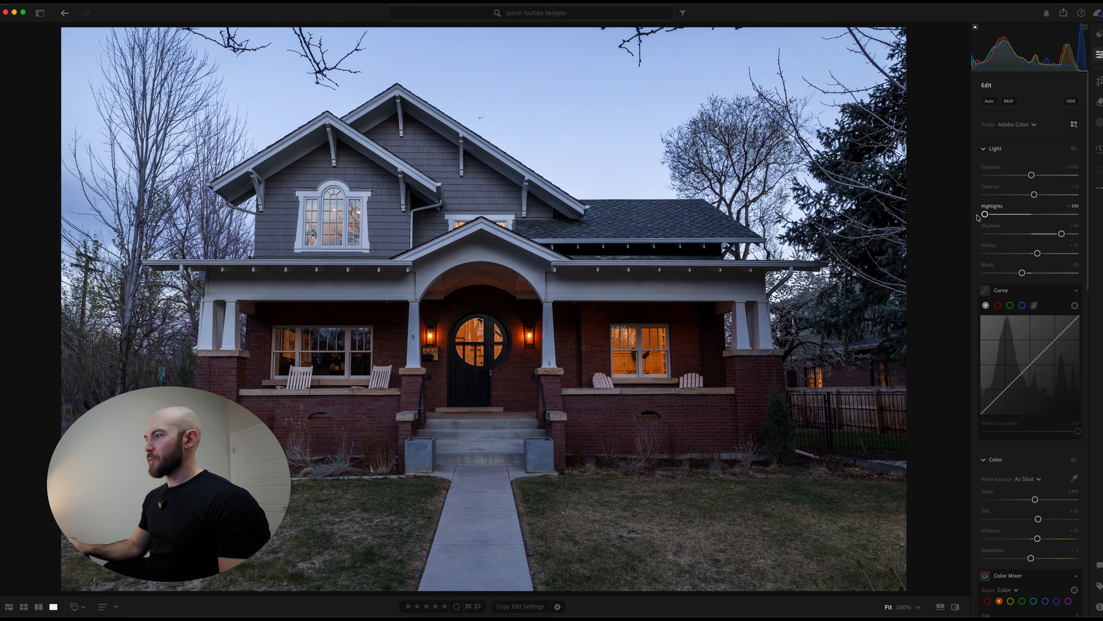
pyautogui.moveTo(1036, 499); pyautogui.dragTo(1046, 502)
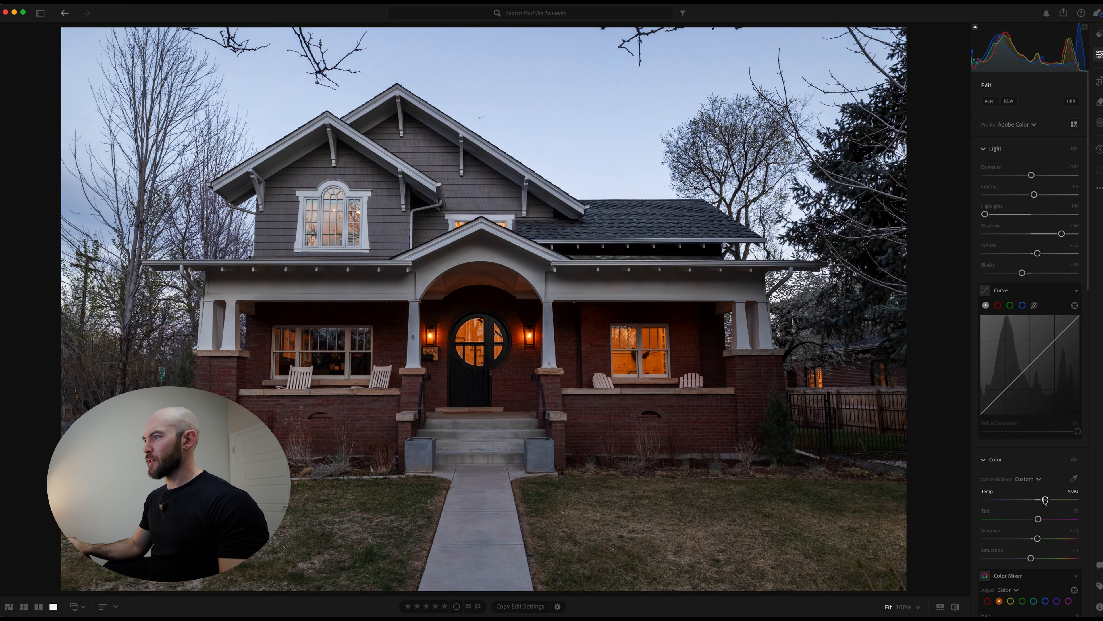
pyautogui.scroll(-3, 1035, 470)
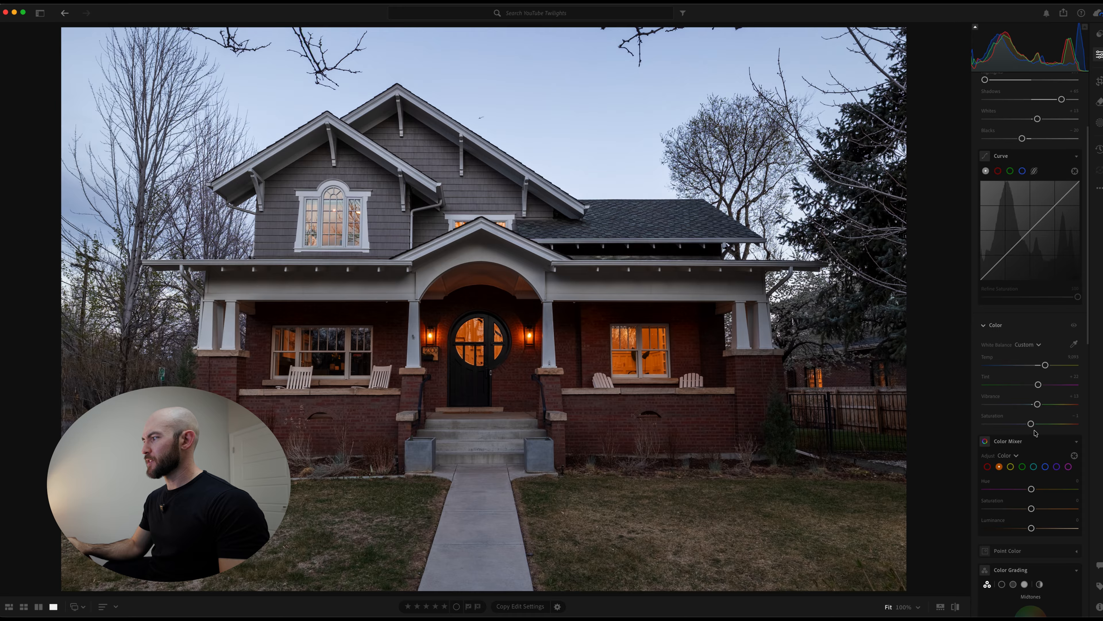
pyautogui.scroll(3, 1004, 236)
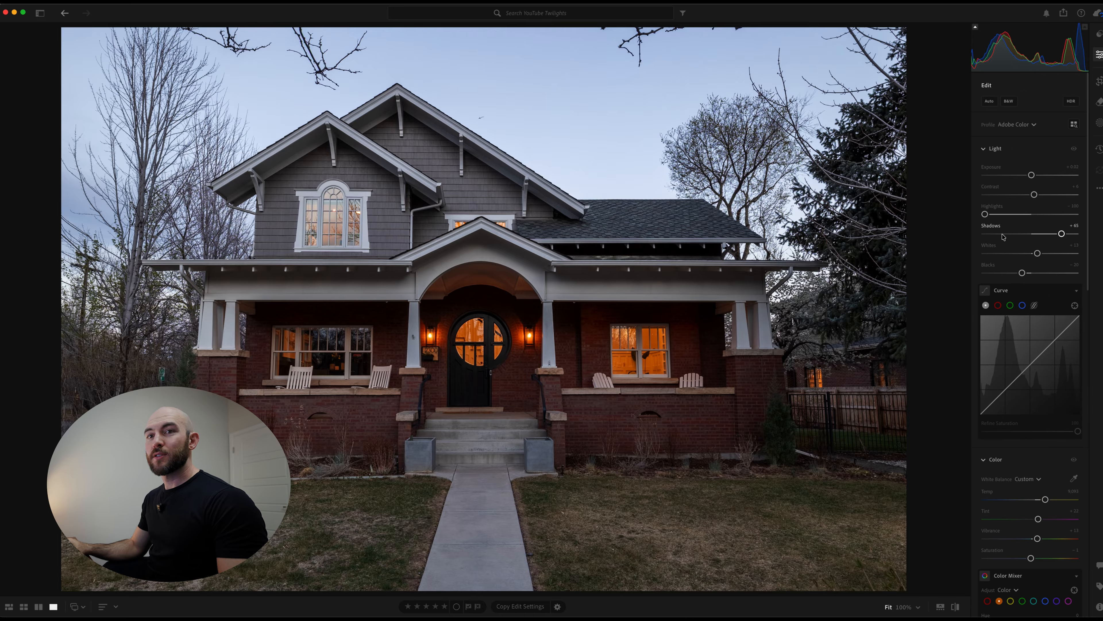
# Step: Reduce the Shadows to about +35 and raise the Dehaze to about +13 for the whole photo
pyautogui.moveTo(1063, 234); pyautogui.dragTo(1050, 235)
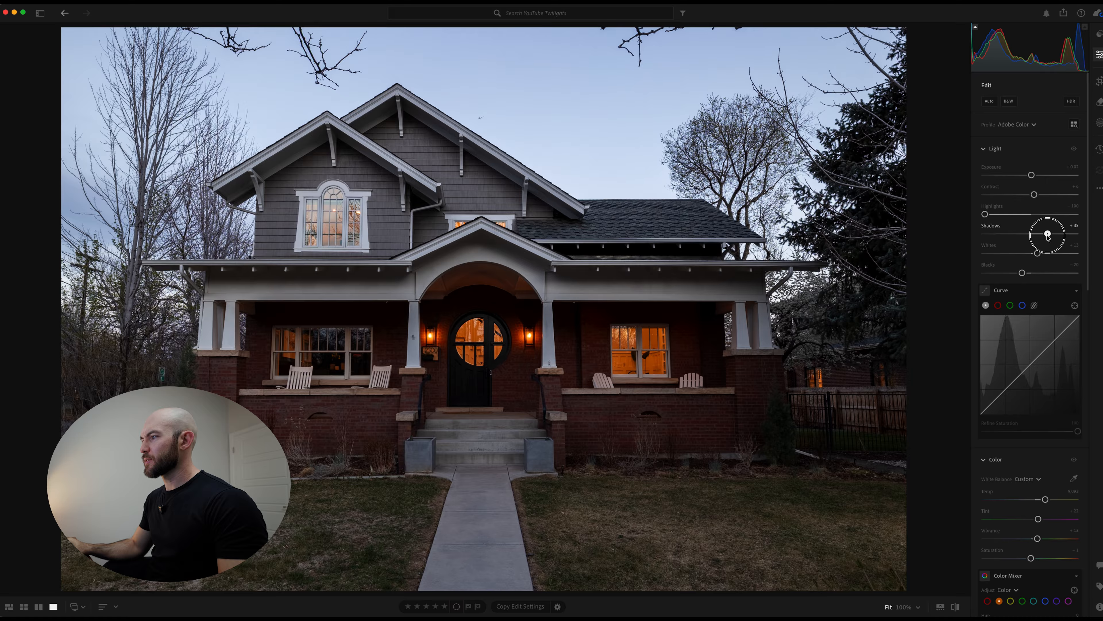
pyautogui.scroll(-15, 1024, 387)
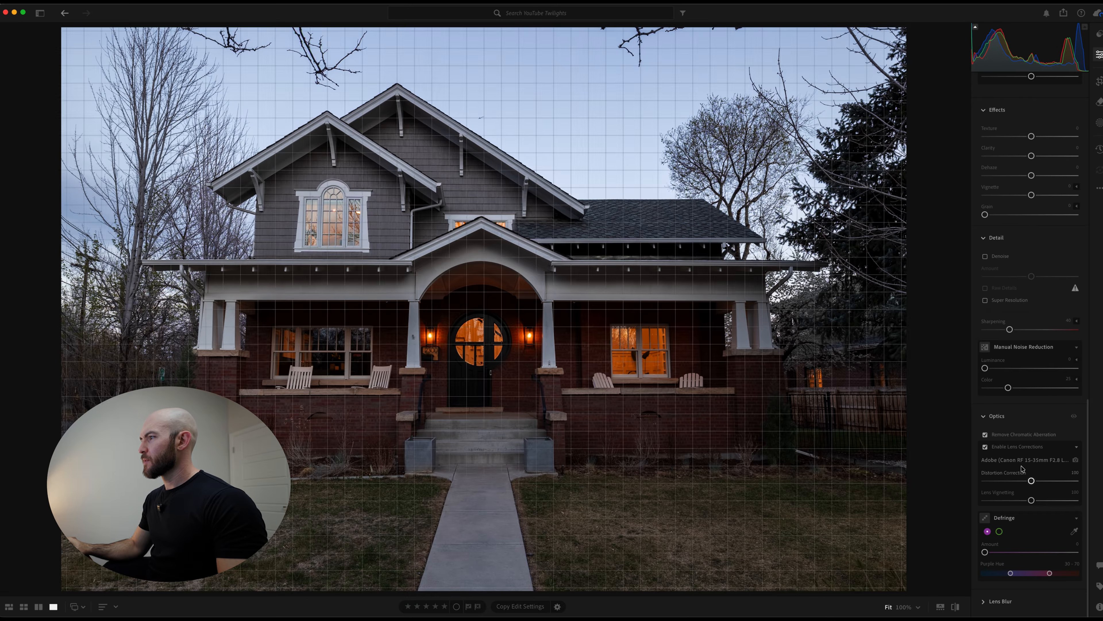
pyautogui.scroll(4, 1010, 460)
pyautogui.moveTo(1032, 346); pyautogui.dragTo(1038, 348)
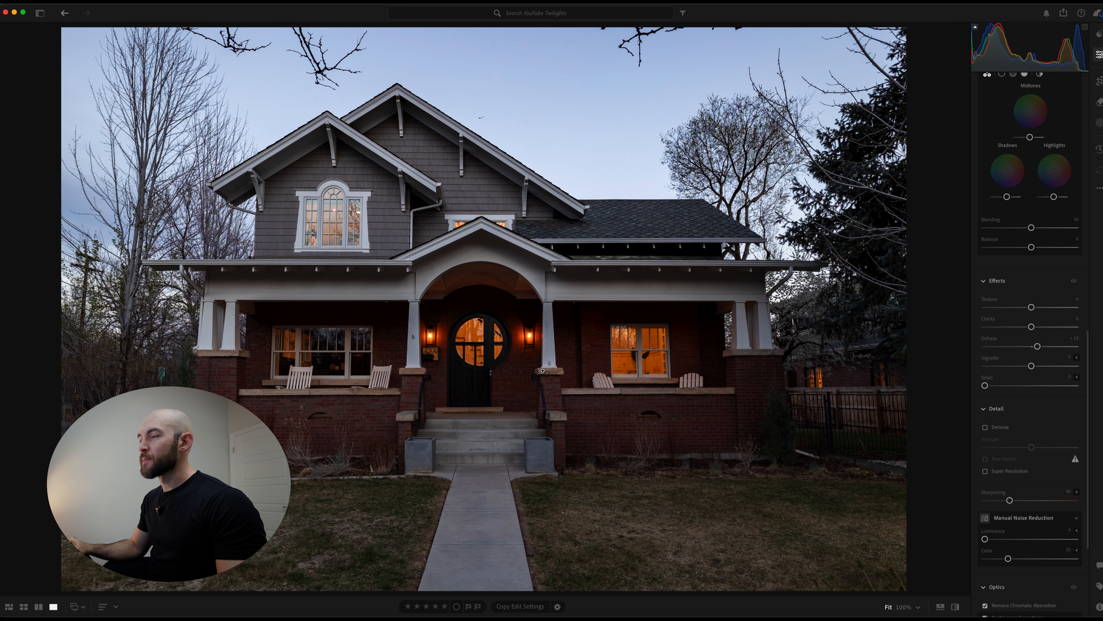
# Step: Create an object mask over the brick porch facade with an enlarged brush, and add the front door to the same mask
pyautogui.press('o')
pyautogui.press(']')
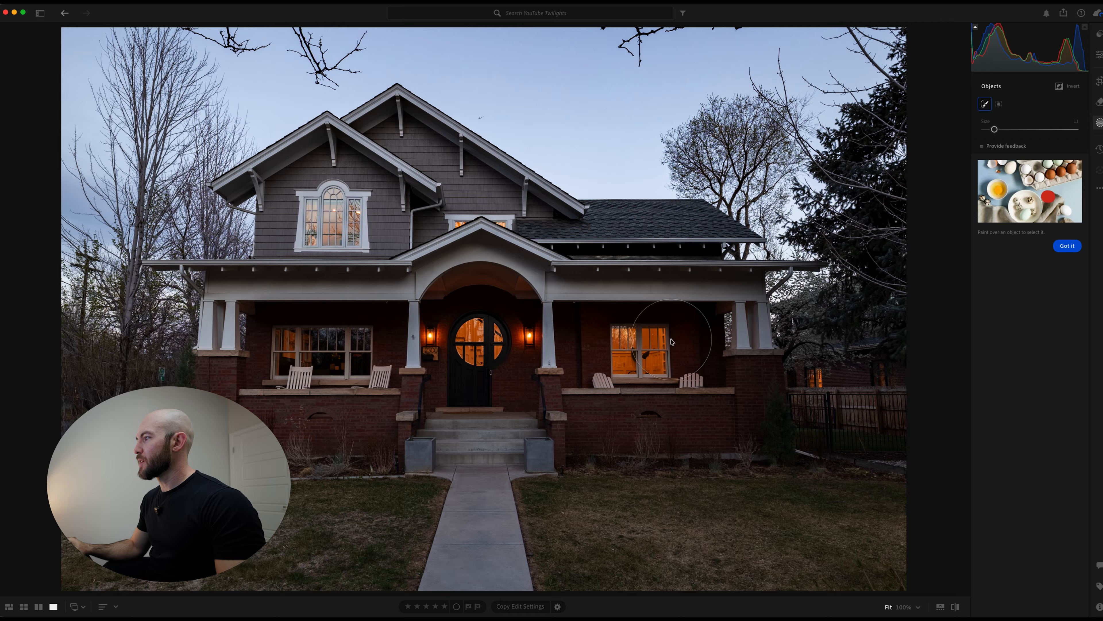
pyautogui.moveTo(725, 422)
pyautogui.mouseDown()
pyautogui.moveTo(732, 375)
pyautogui.moveTo(716, 352)
pyautogui.moveTo(507, 362)
pyautogui.moveTo(476, 338)
pyautogui.moveTo(488, 359)
pyautogui.moveTo(308, 352)
pyautogui.moveTo(253, 381)
pyautogui.moveTo(240, 403)
pyautogui.moveTo(355, 413)
pyautogui.moveTo(388, 370)
pyautogui.moveTo(457, 330)
pyautogui.moveTo(487, 331)
pyautogui.moveTo(605, 410)
pyautogui.moveTo(668, 429)
pyautogui.mouseUp()
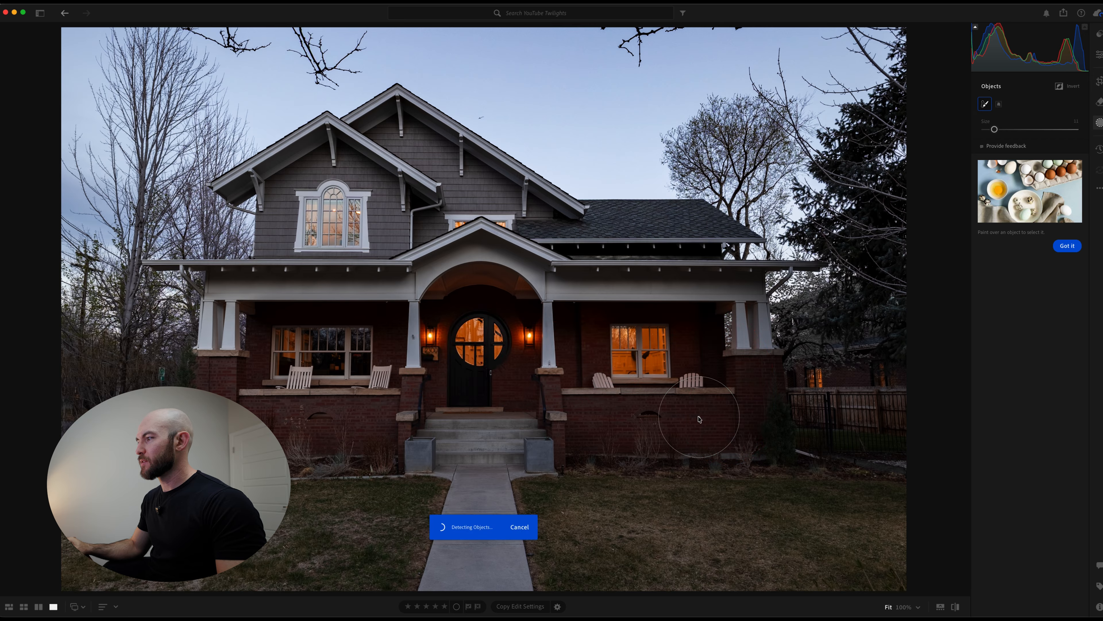
pyautogui.moveTo(950, 73)
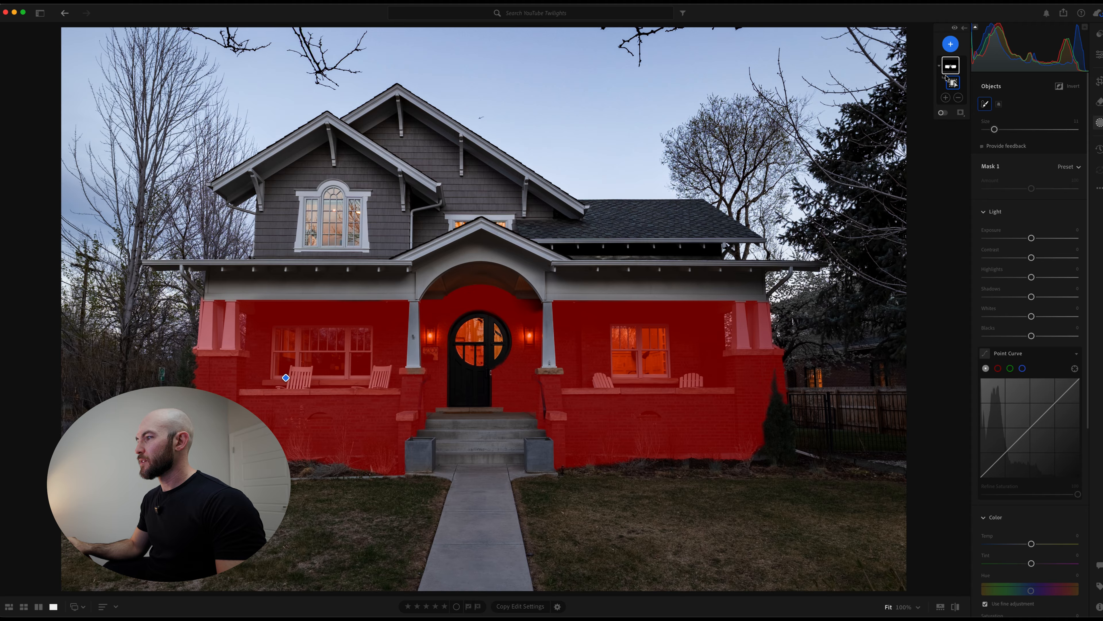
pyautogui.click(482, 354)
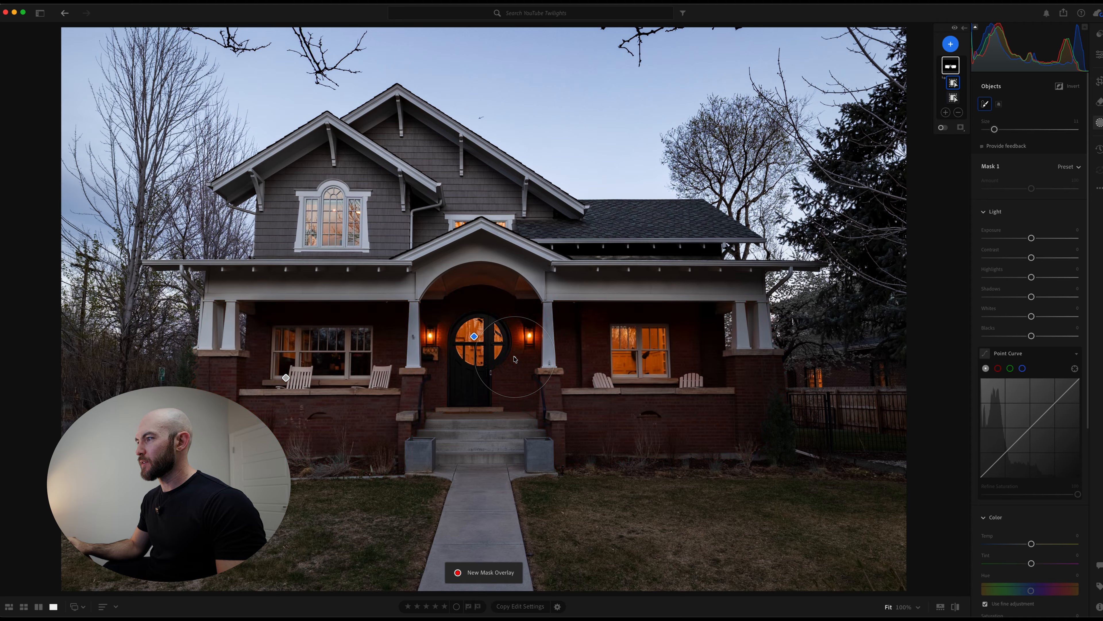
# Step: Brighten the Shadows of the porch facade and front door mask slightly
pyautogui.moveTo(1031, 298); pyautogui.dragTo(1043, 301)
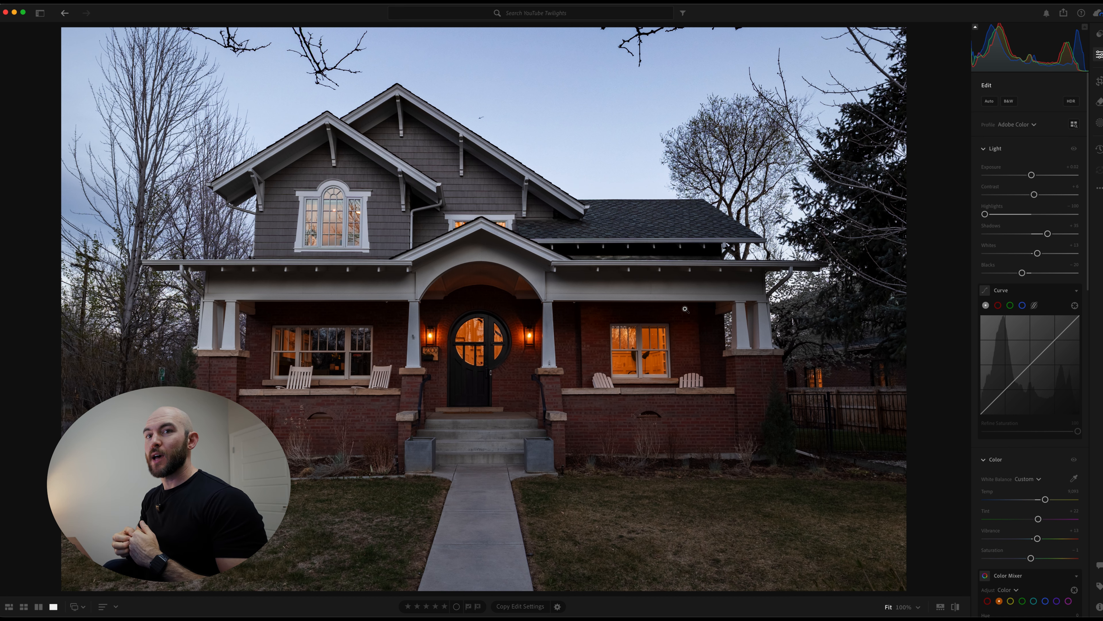
# Step: Open the early-dusk photo from the album grid in Photoshop for further editing
pyautogui.press('g')
pyautogui.rightClick(76, 107)
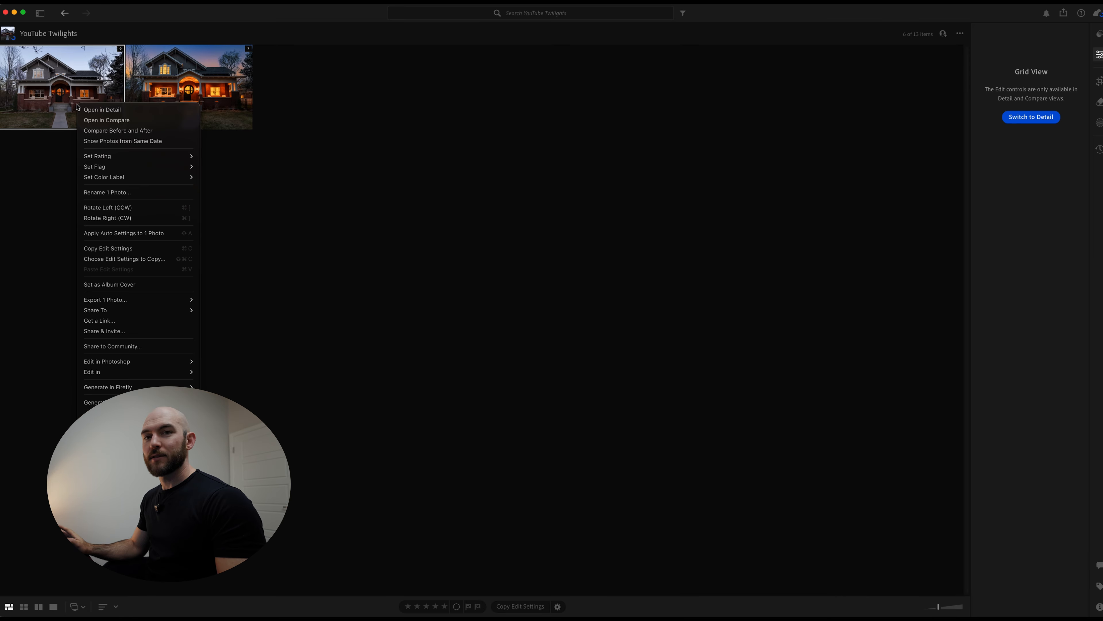
pyautogui.moveTo(131, 361)
pyautogui.click(239, 362)
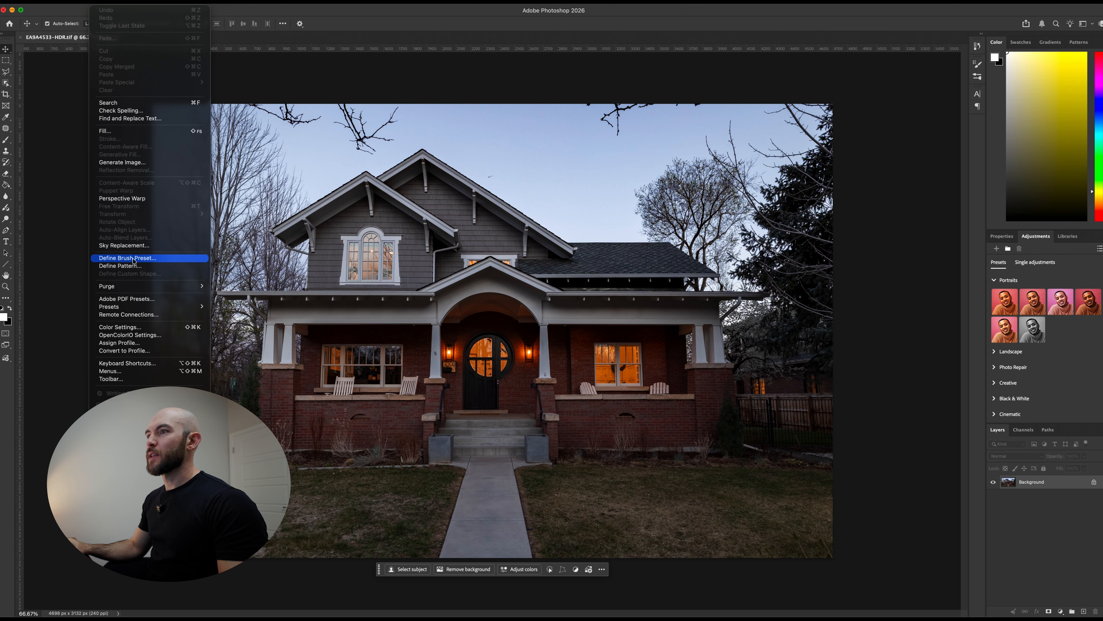
# Step: Replace the sky with the sunset gradient at Temperature 32, setting Foreground Lighting, Edge Lighting and Color Adjustment to 0, output to New Layers
pyautogui.click(124, 246)
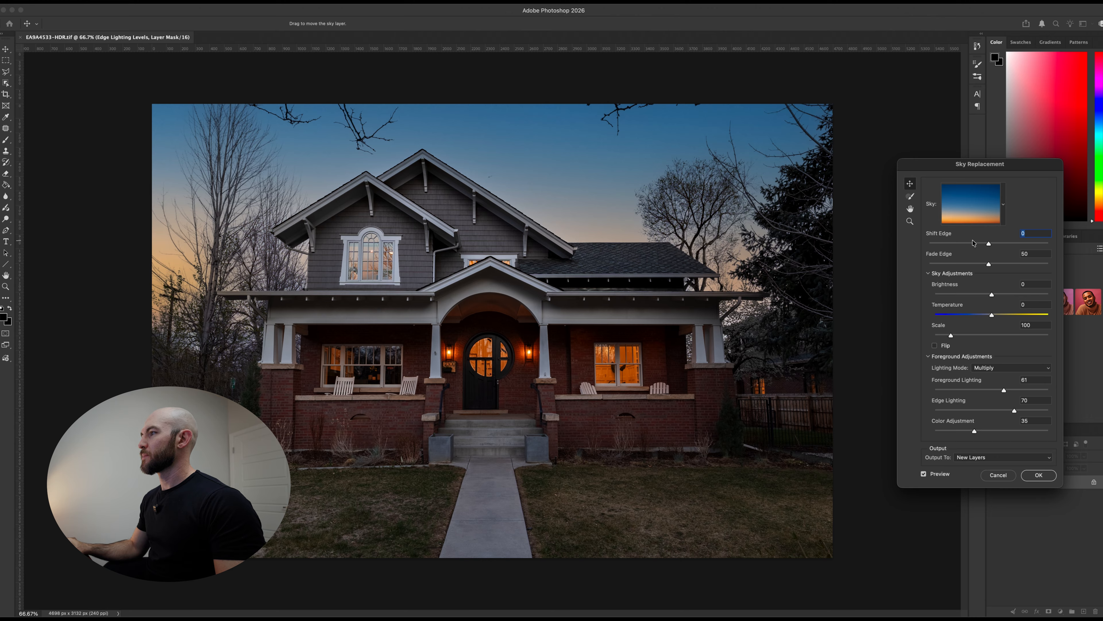
pyautogui.click(1006, 314)
pyautogui.click(1008, 314)
pyautogui.moveTo(1009, 315); pyautogui.dragTo(1010, 316)
pyautogui.moveTo(953, 390); pyautogui.dragTo(931, 433)
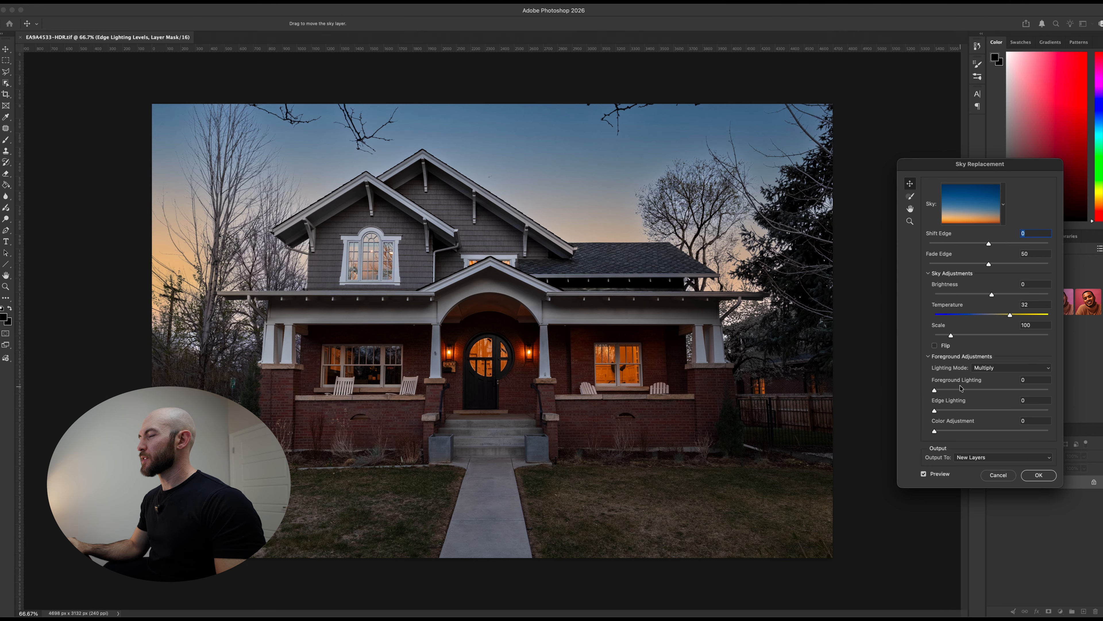
pyautogui.click(1028, 471)
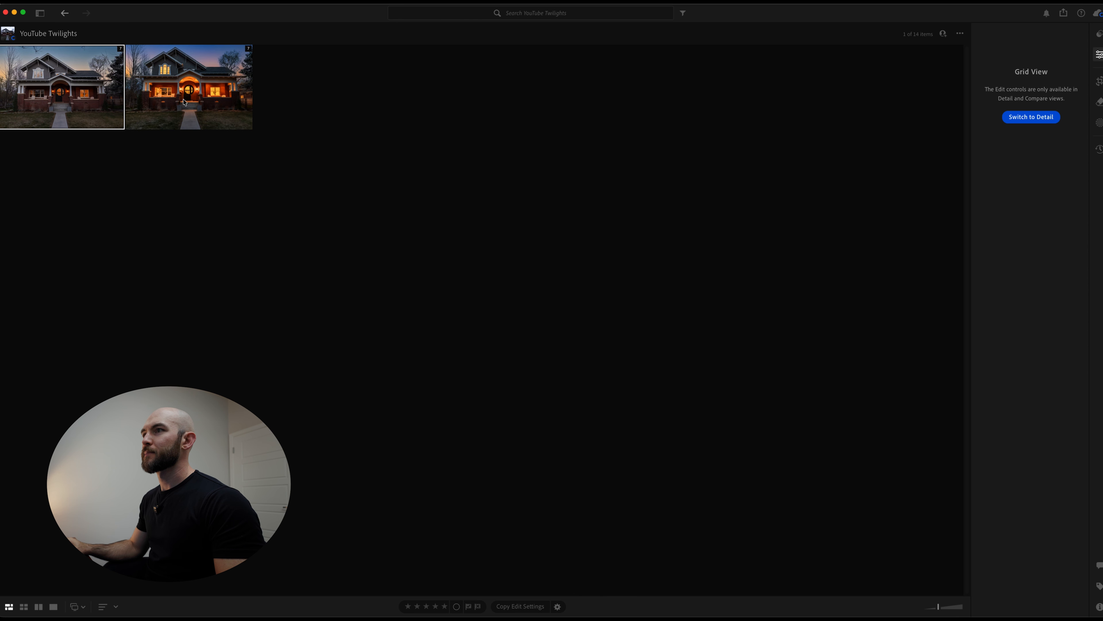
# Step: Switch back to Lightroom, open the sky-replaced photo and raise its Dehaze to about +18
pyautogui.click(184, 102)
pyautogui.click(83, 93)
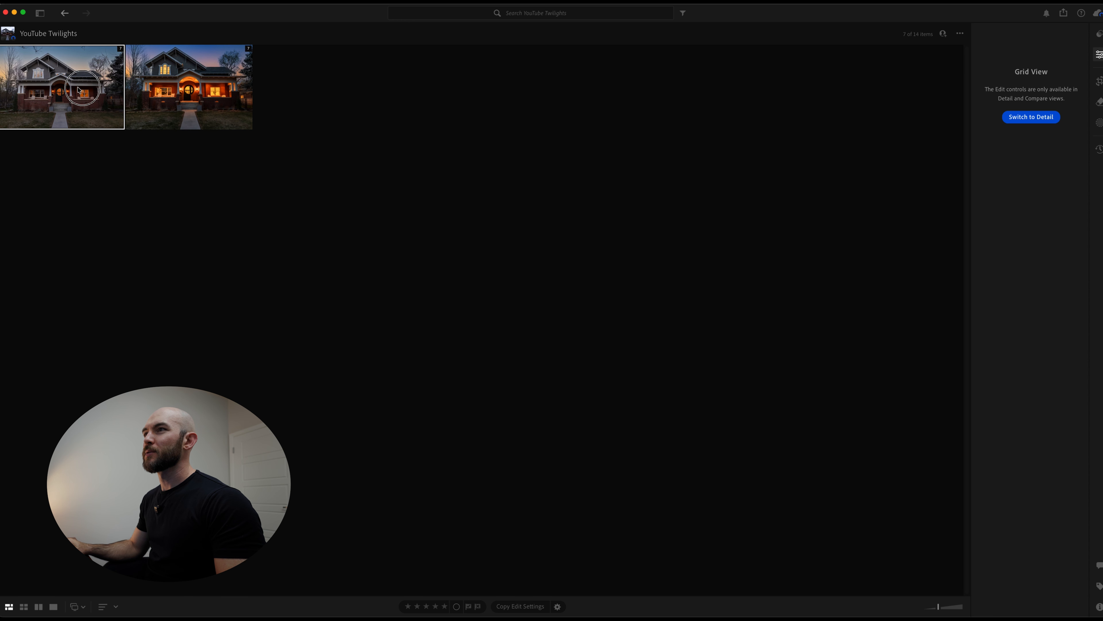
pyautogui.doubleClick(66, 92)
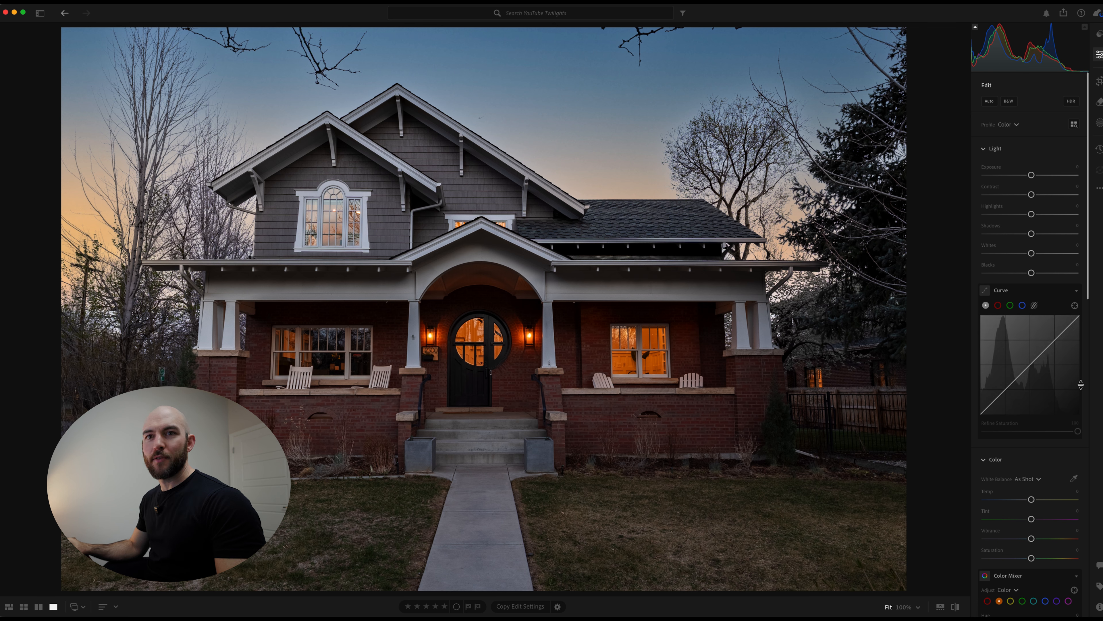
pyautogui.scroll(-10, 1029, 399)
pyautogui.scroll(-3, 1029, 399)
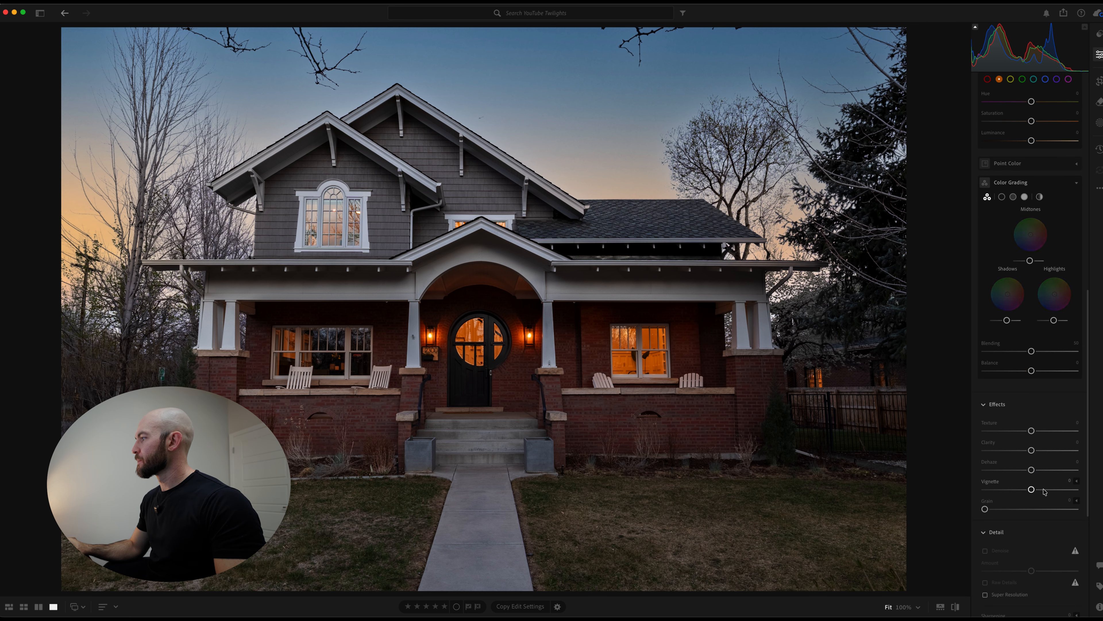
pyautogui.moveTo(1031, 470); pyautogui.dragTo(1042, 470)
pyautogui.doubleClick(1042, 471)
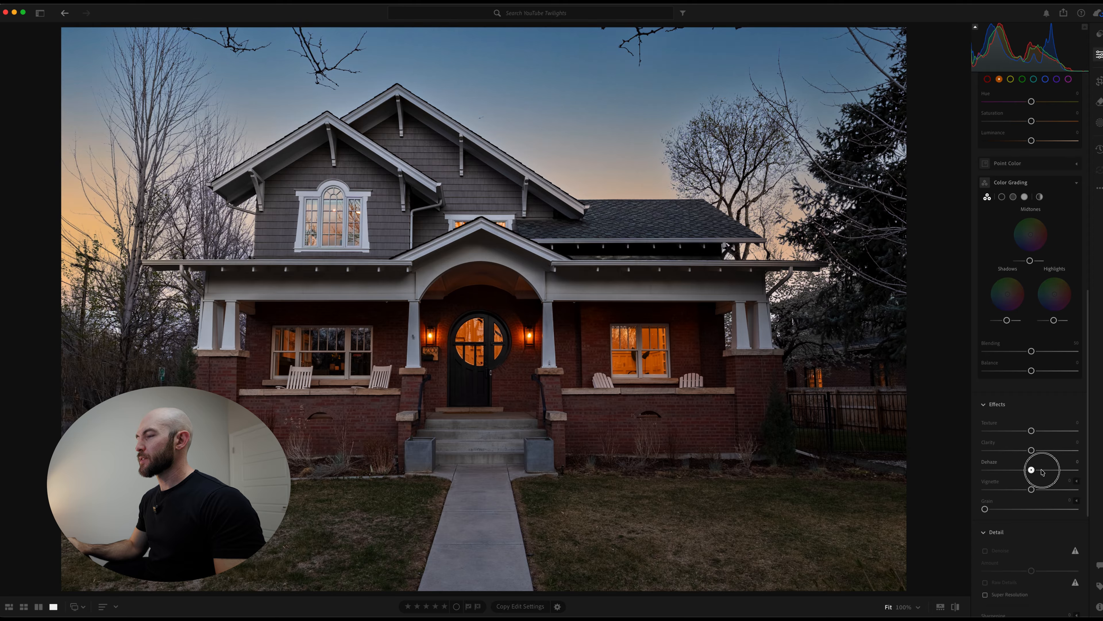
pyautogui.moveTo(1033, 472); pyautogui.dragTo(1042, 473)
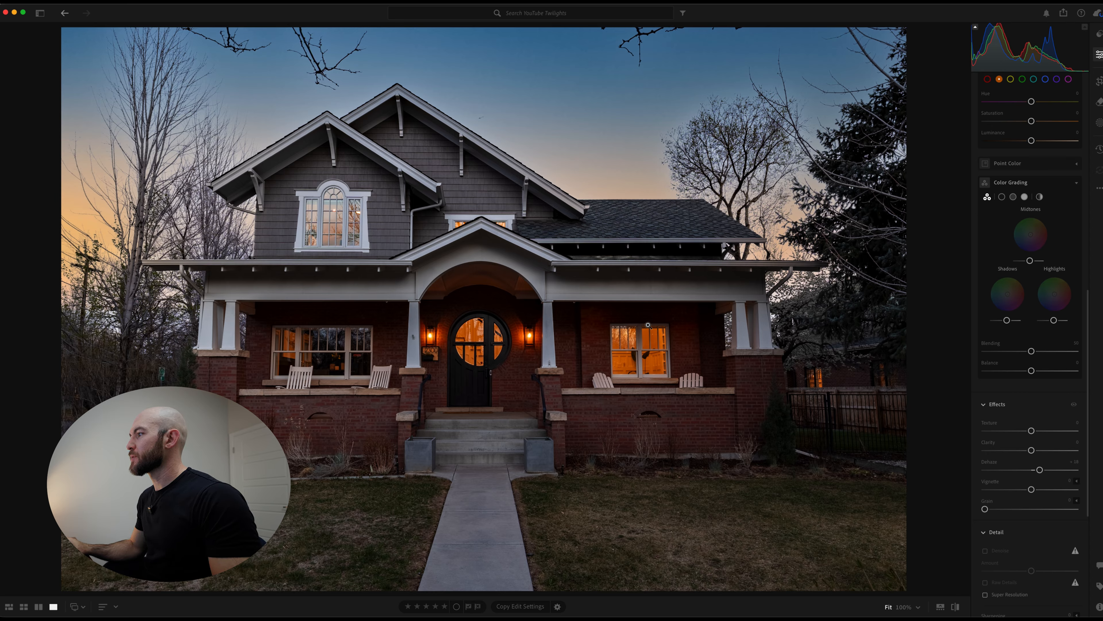
# Step: Create an object mask with a smaller brush over the panes of the window right of the door and the front door's glass
pyautogui.click(1101, 125)
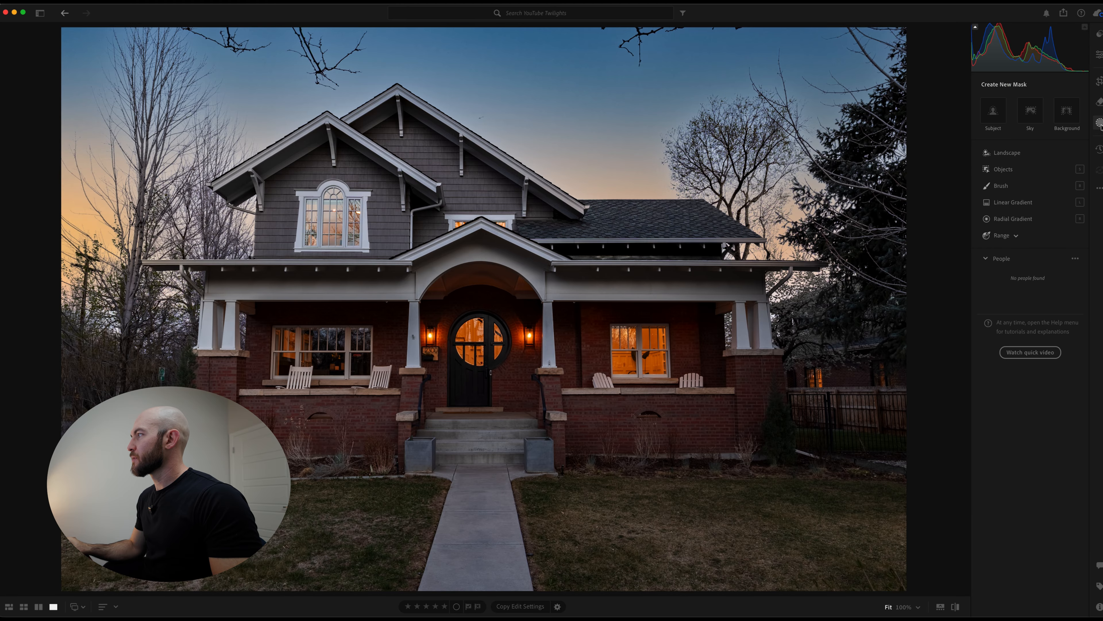
pyautogui.click(1011, 171)
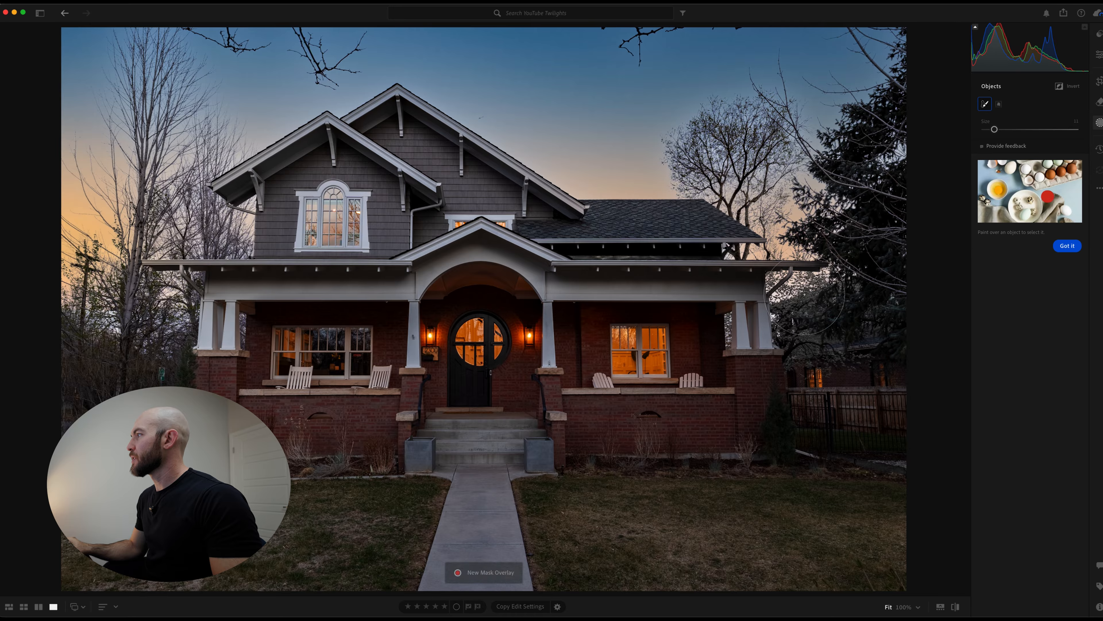
pyautogui.press('[')
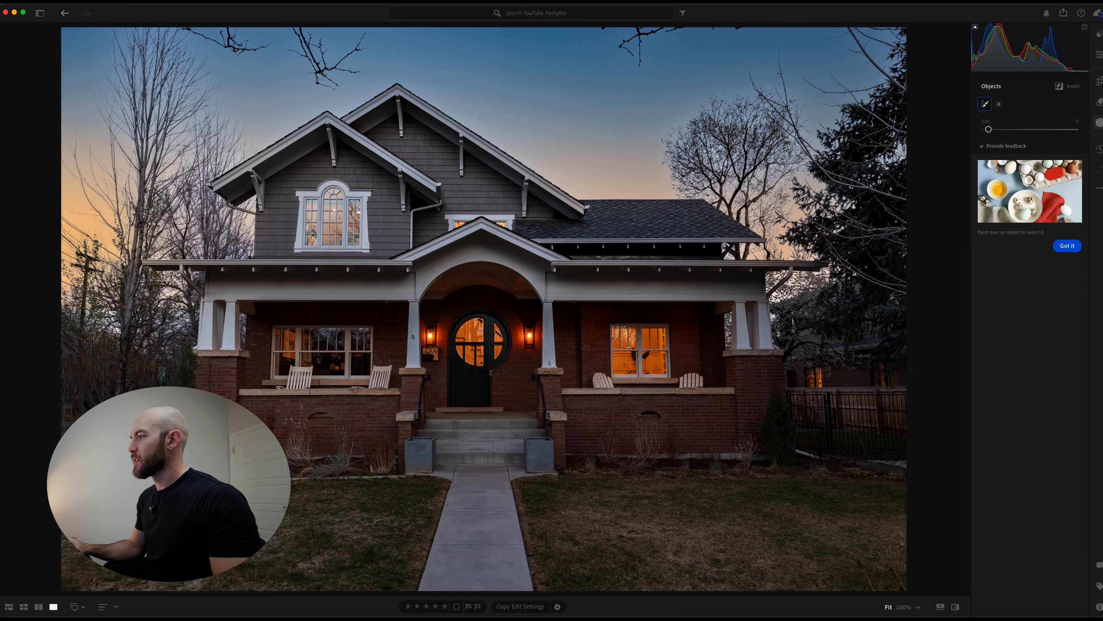
pyautogui.moveTo(624, 362)
pyautogui.mouseDown()
pyautogui.moveTo(624, 341)
pyautogui.moveTo(657, 359)
pyautogui.moveTo(655, 341)
pyautogui.moveTo(625, 343)
pyautogui.mouseUp()
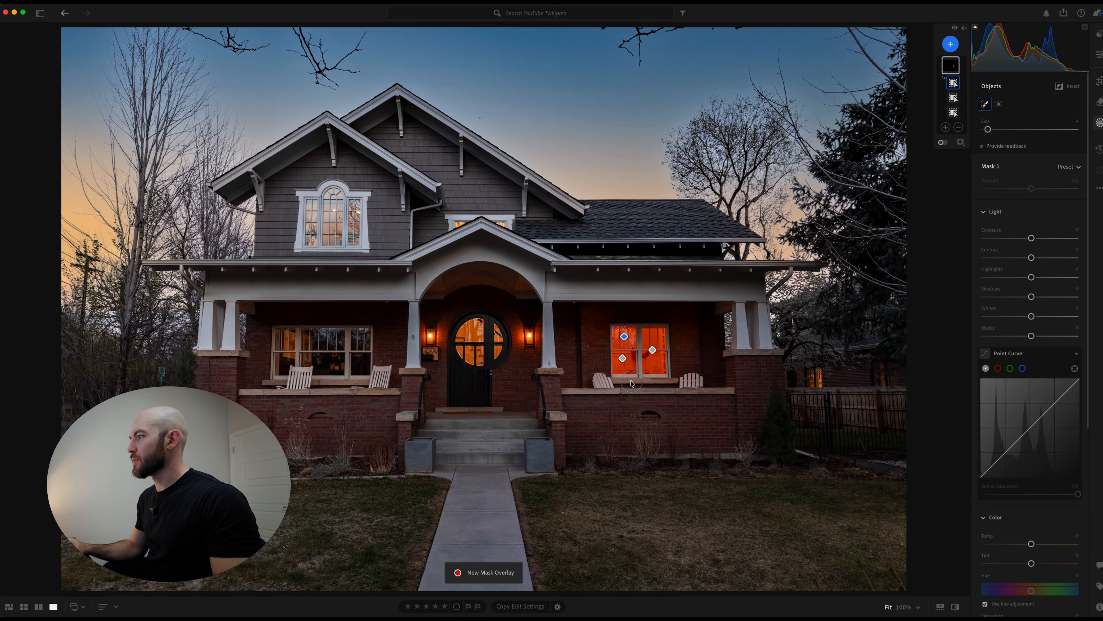
pyautogui.moveTo(464, 336); pyautogui.dragTo(476, 332)
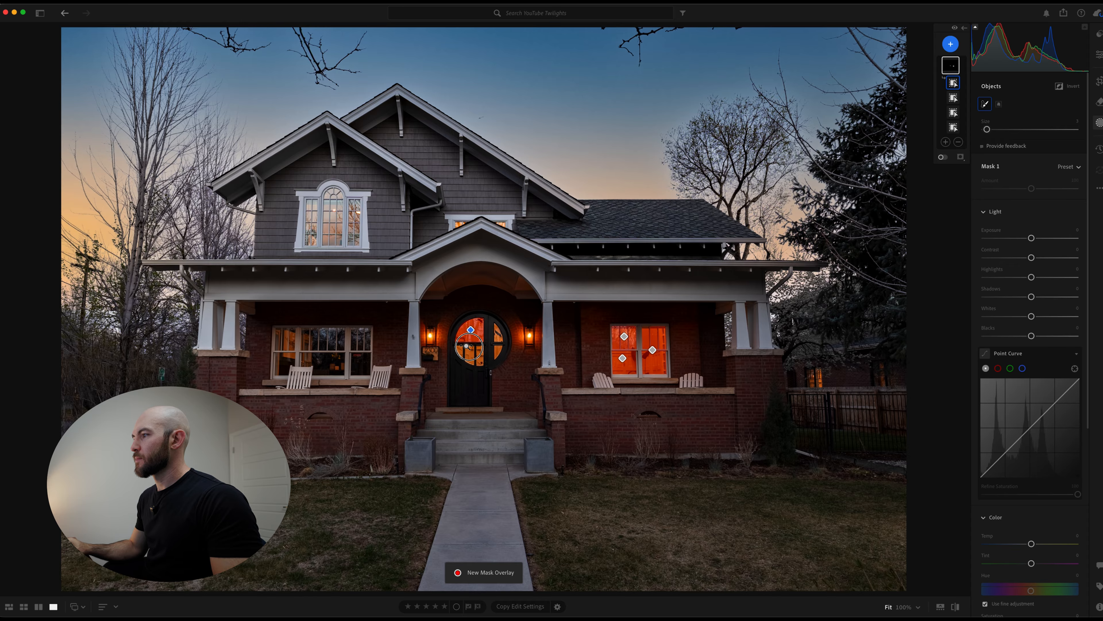
pyautogui.click(466, 346)
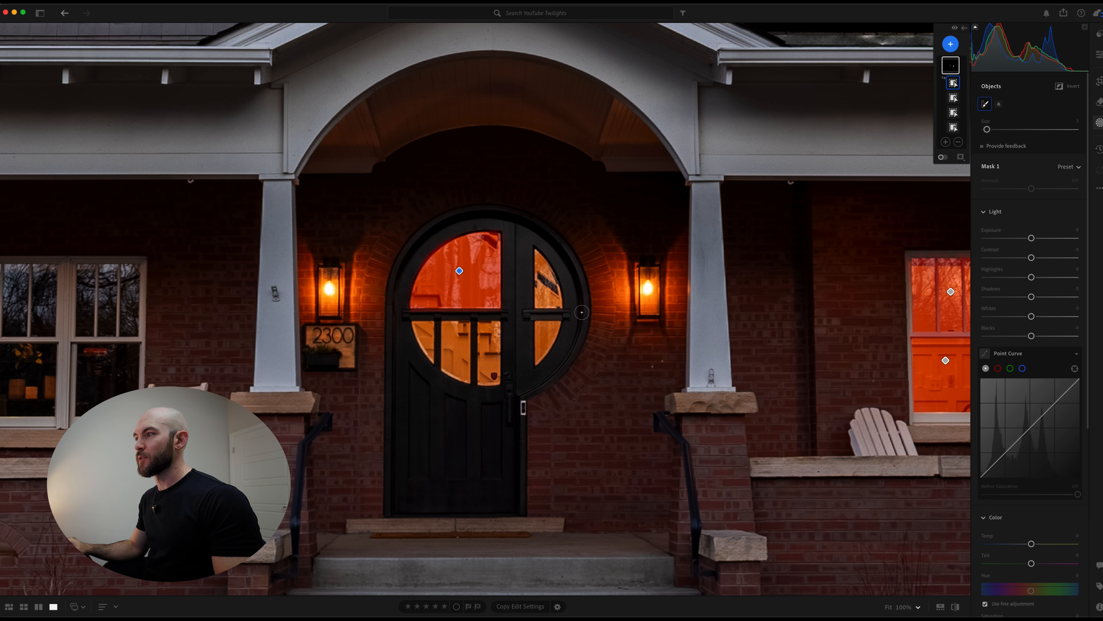
pyautogui.moveTo(420, 329); pyautogui.dragTo(427, 343)
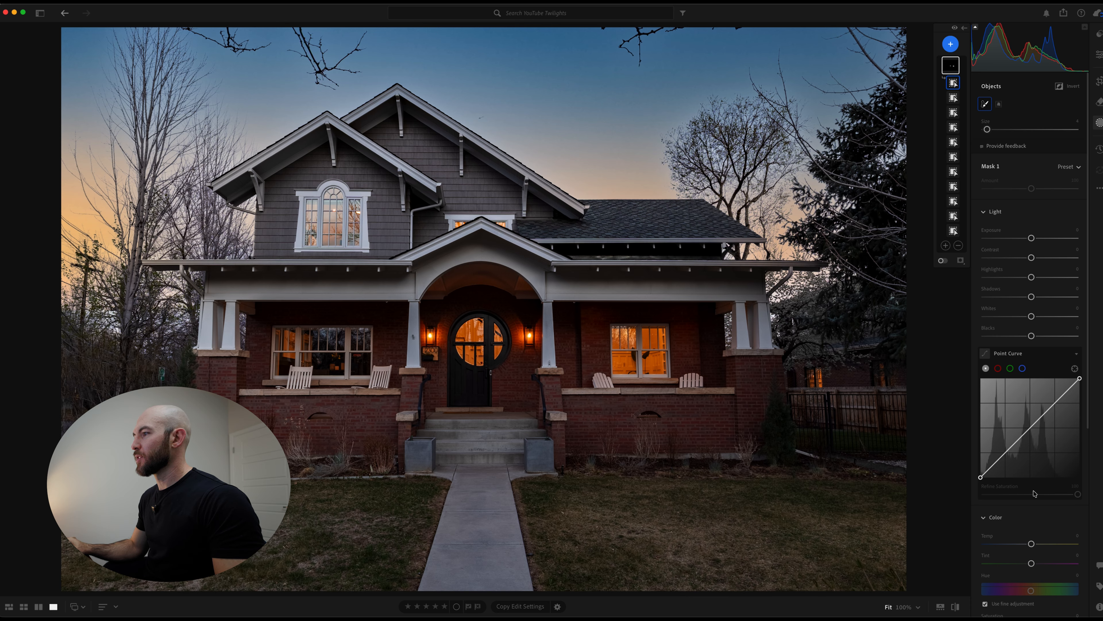
# Step: Raise the window glass mask's Exposure to about +0.9 and its Temp to about +50
pyautogui.moveTo(1032, 238); pyautogui.dragTo(1043, 237)
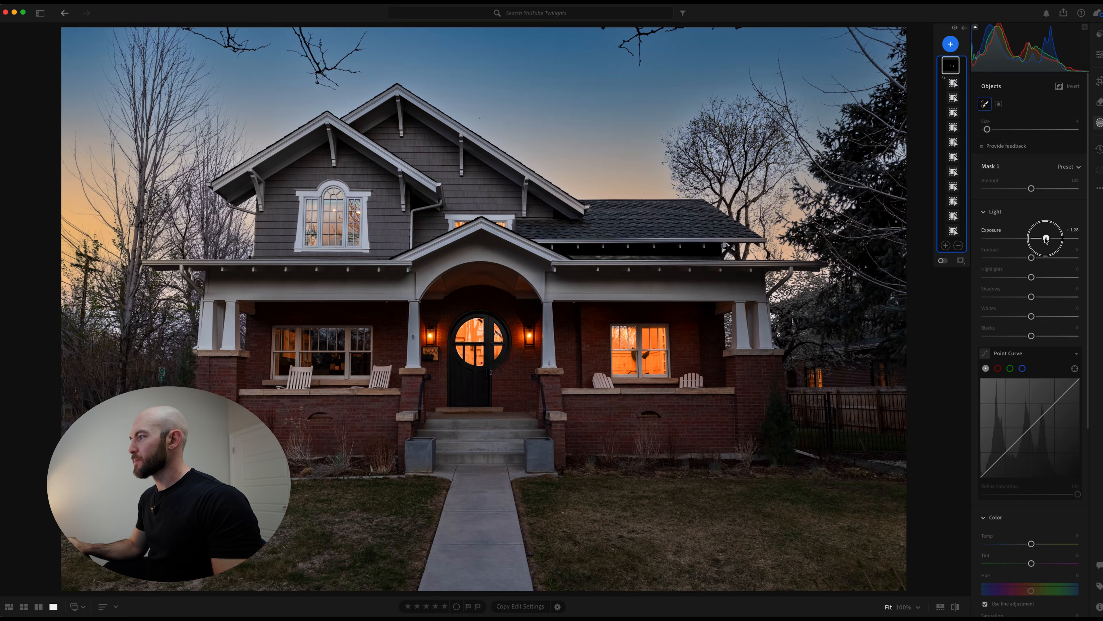
pyautogui.scroll(-4, 1041, 387)
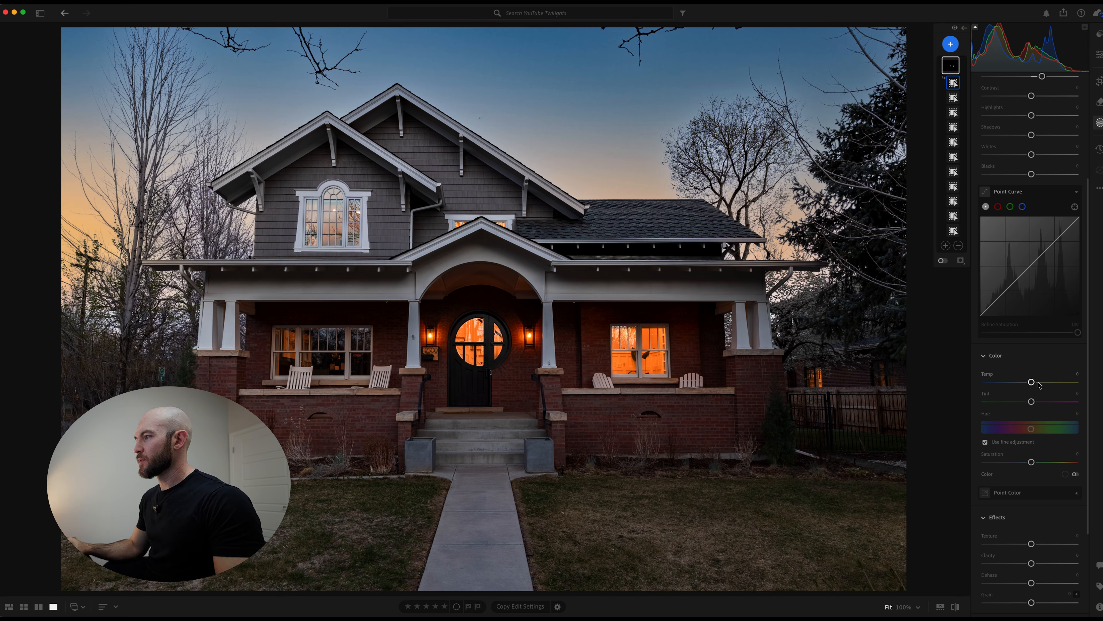
pyautogui.moveTo(1037, 385); pyautogui.dragTo(1056, 382)
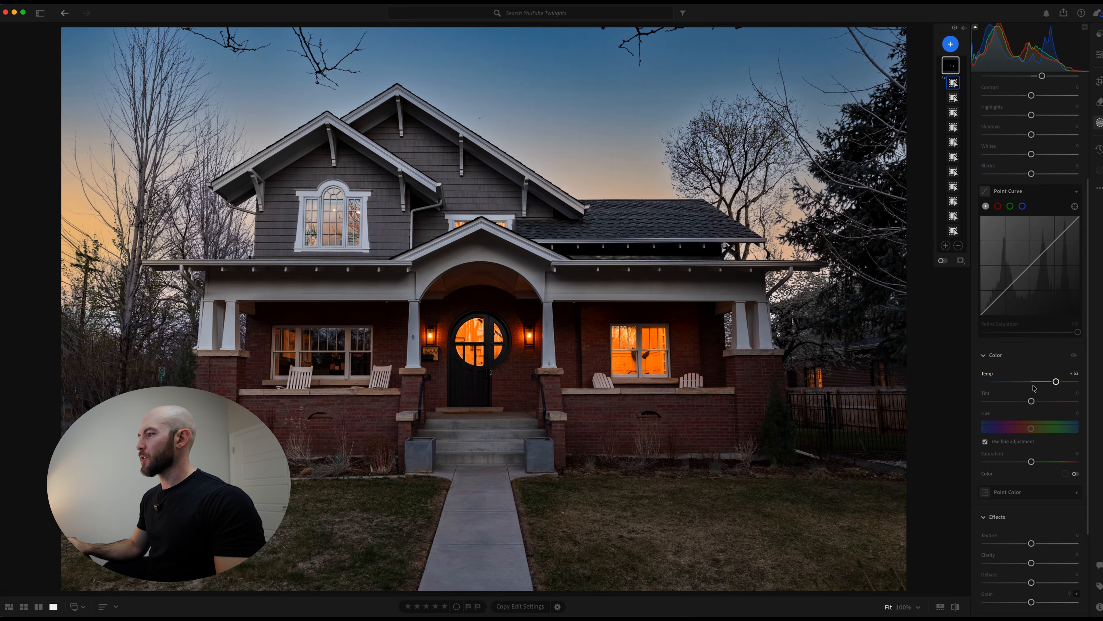
pyautogui.press('e')
# Step: Add a radial gradient mask around the porch lamp right of the door, with Temp about +45 and Exposure about +1.5
pyautogui.moveTo(461, 346); pyautogui.dragTo(536, 320)
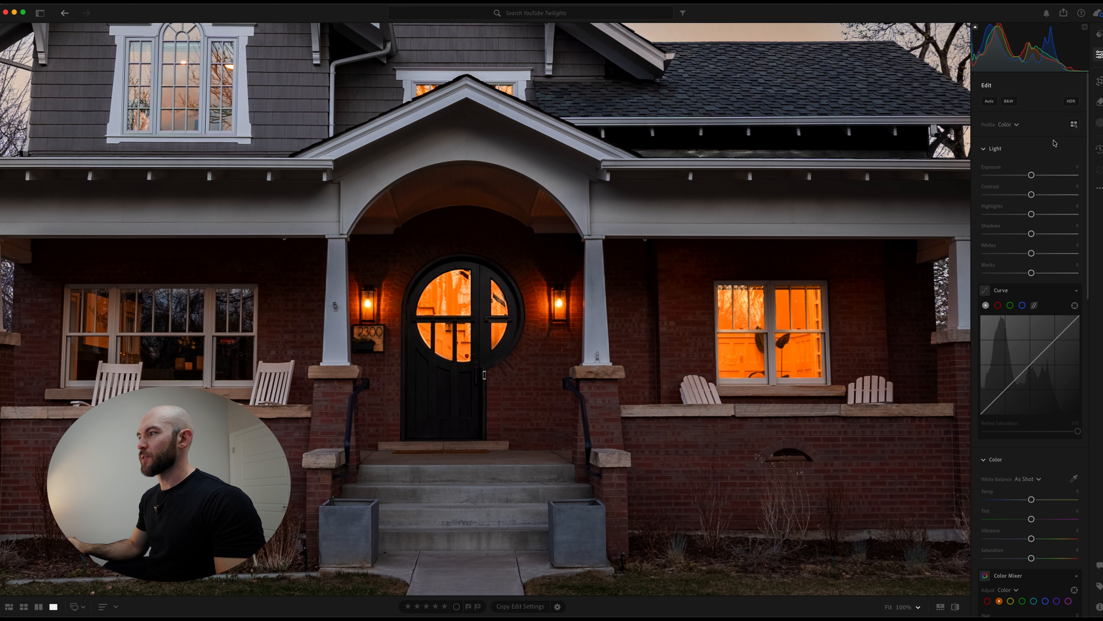
pyautogui.click(1099, 123)
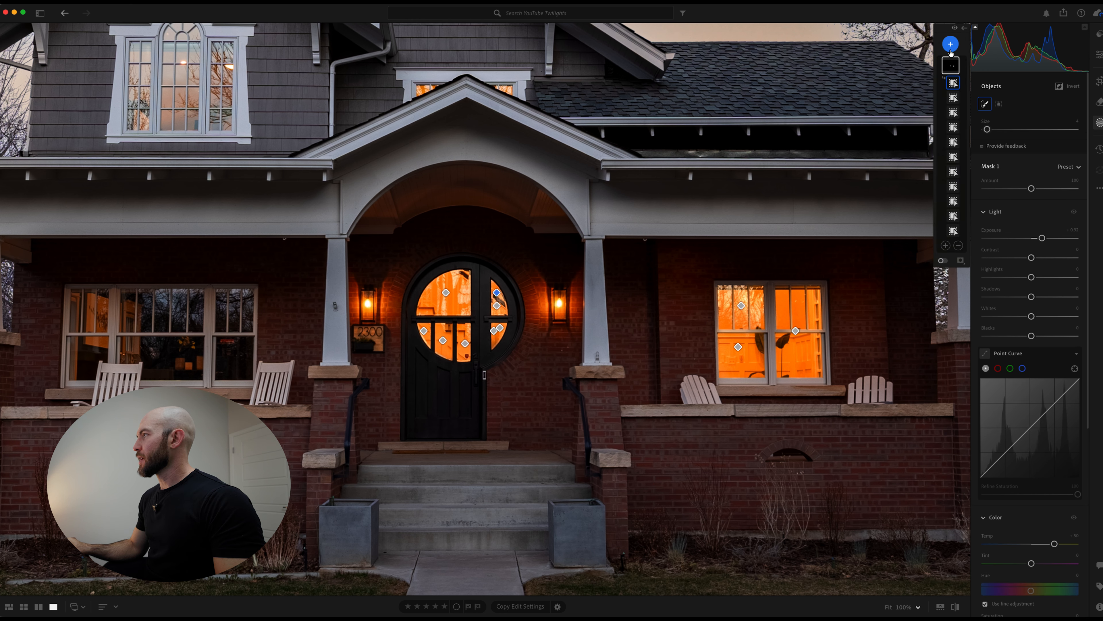
pyautogui.click(951, 45)
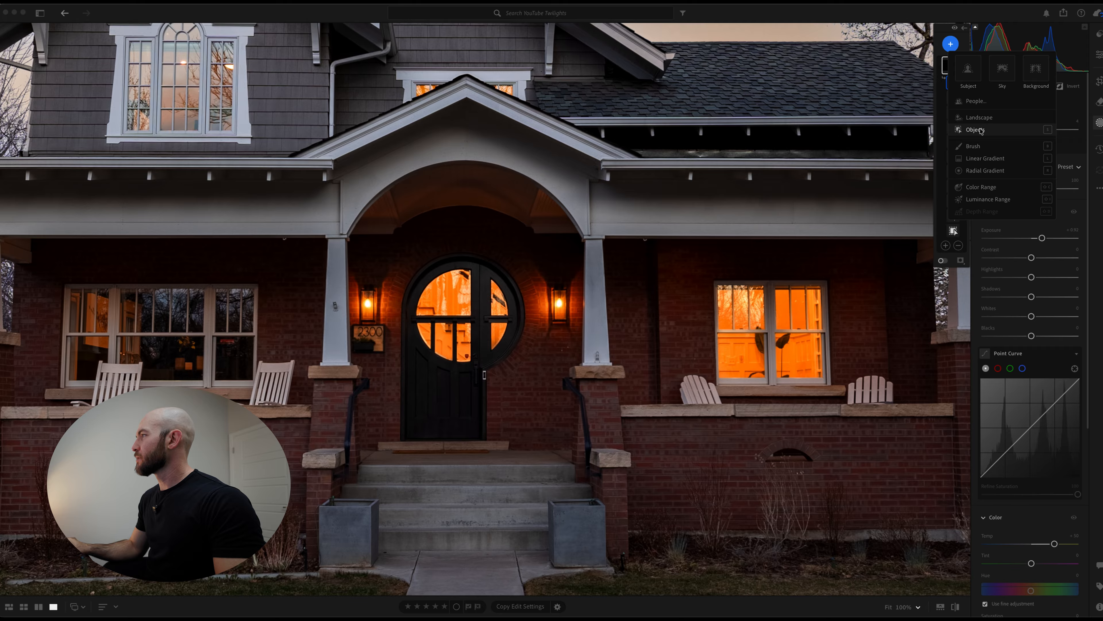
pyautogui.click(984, 170)
pyautogui.moveTo(553, 317)
pyautogui.mouseDown()
pyautogui.moveTo(595, 373)
pyautogui.moveTo(597, 397)
pyautogui.moveTo(559, 313)
pyautogui.mouseUp()
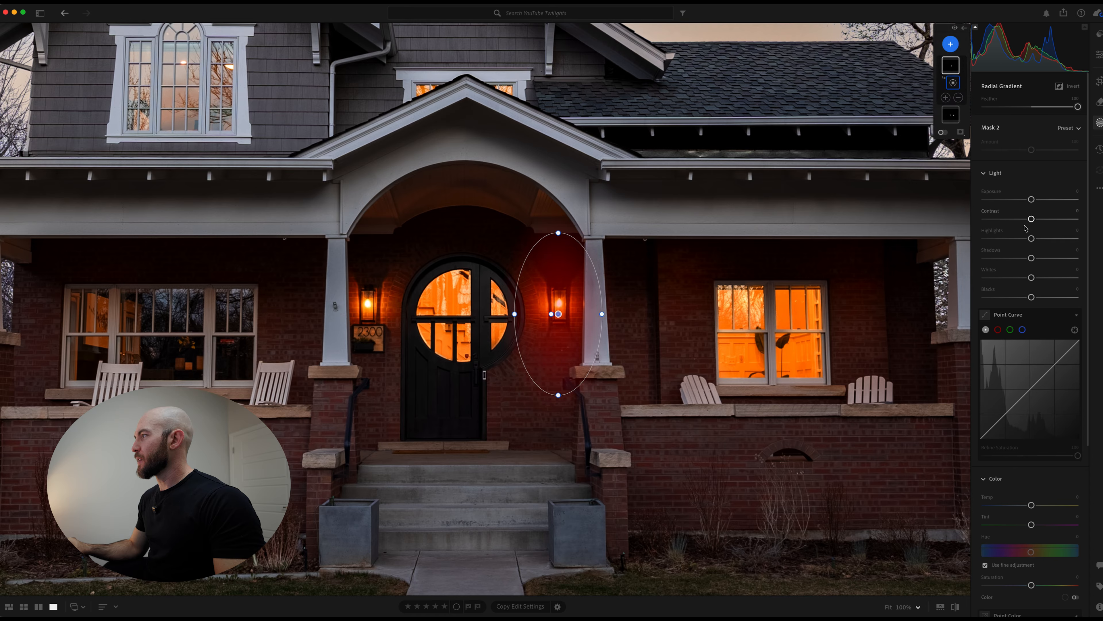
pyautogui.moveTo(1032, 507); pyautogui.dragTo(1051, 507)
pyautogui.moveTo(1032, 200); pyautogui.dragTo(1050, 202)
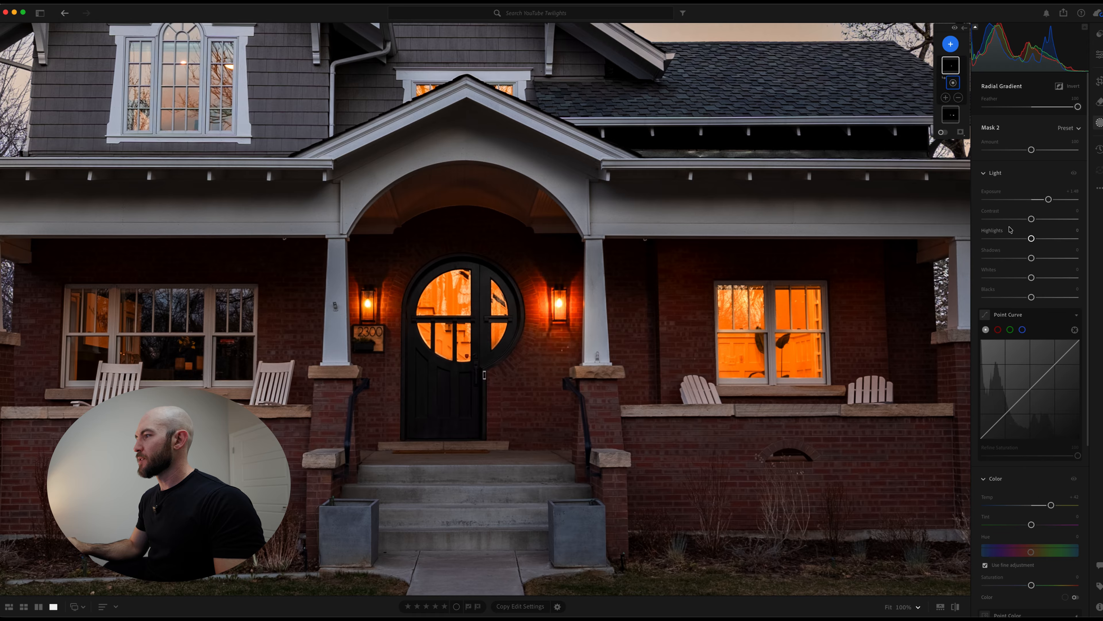
# Step: Duplicate the lamp's radial gradient within its mask and place the copy over the porch lamp left of the door
pyautogui.press('super+c')
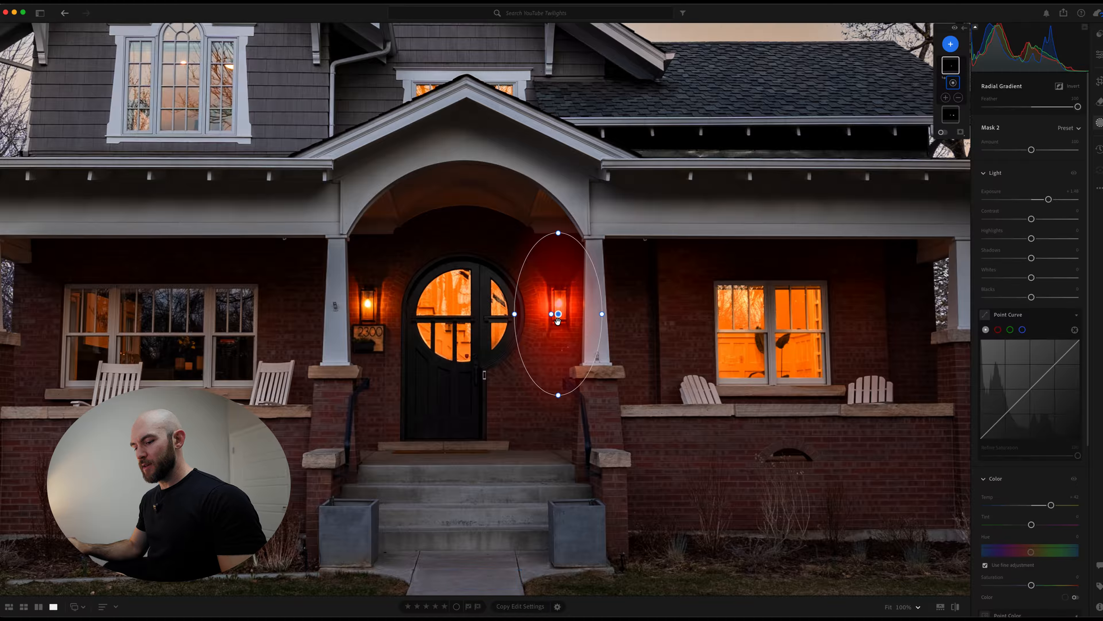
pyautogui.rightClick(558, 315)
pyautogui.click(579, 356)
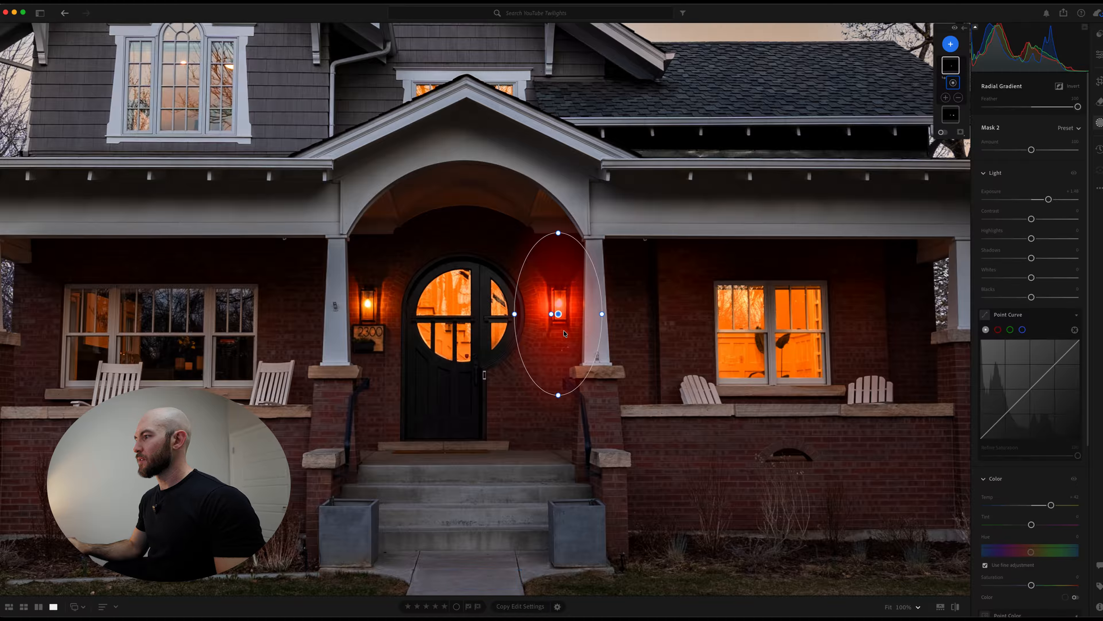
pyautogui.rightClick(363, 311)
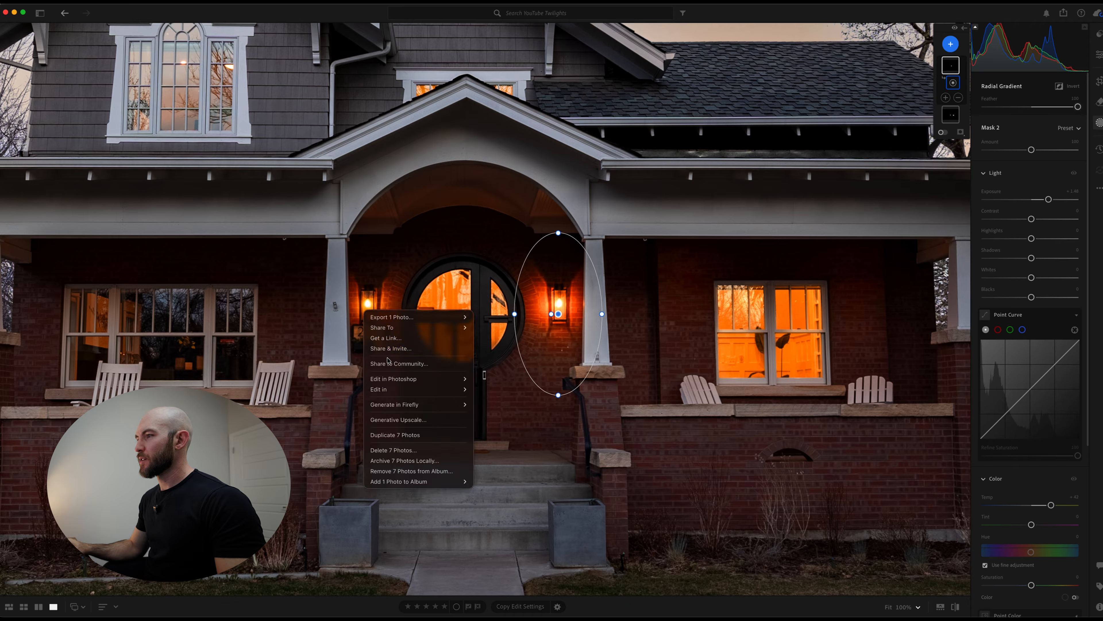
pyautogui.click(361, 323)
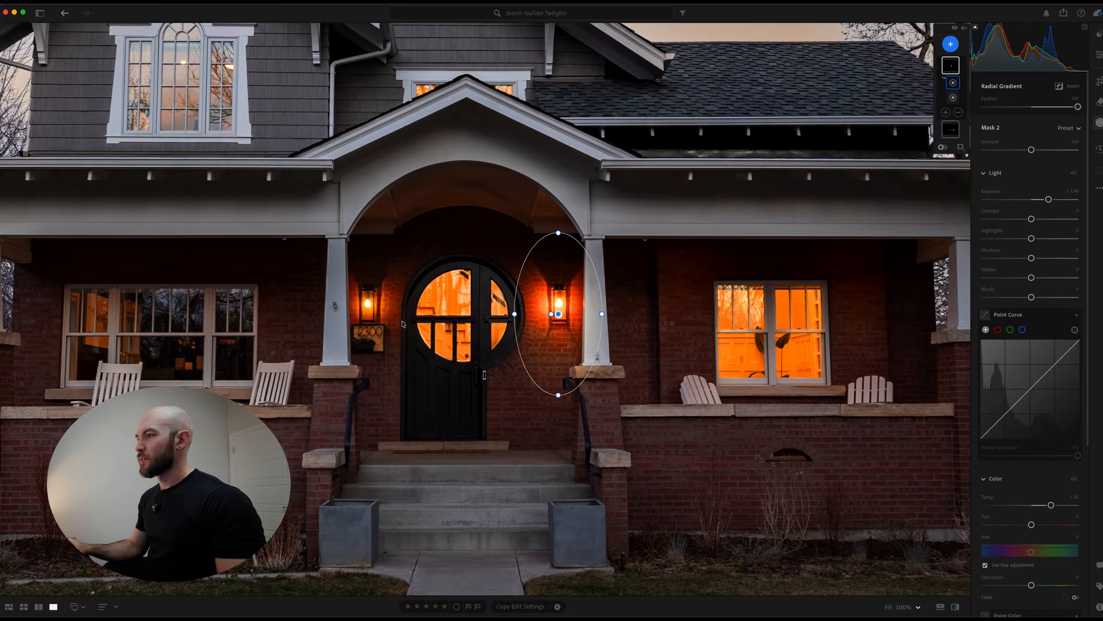
pyautogui.moveTo(559, 311); pyautogui.dragTo(371, 310)
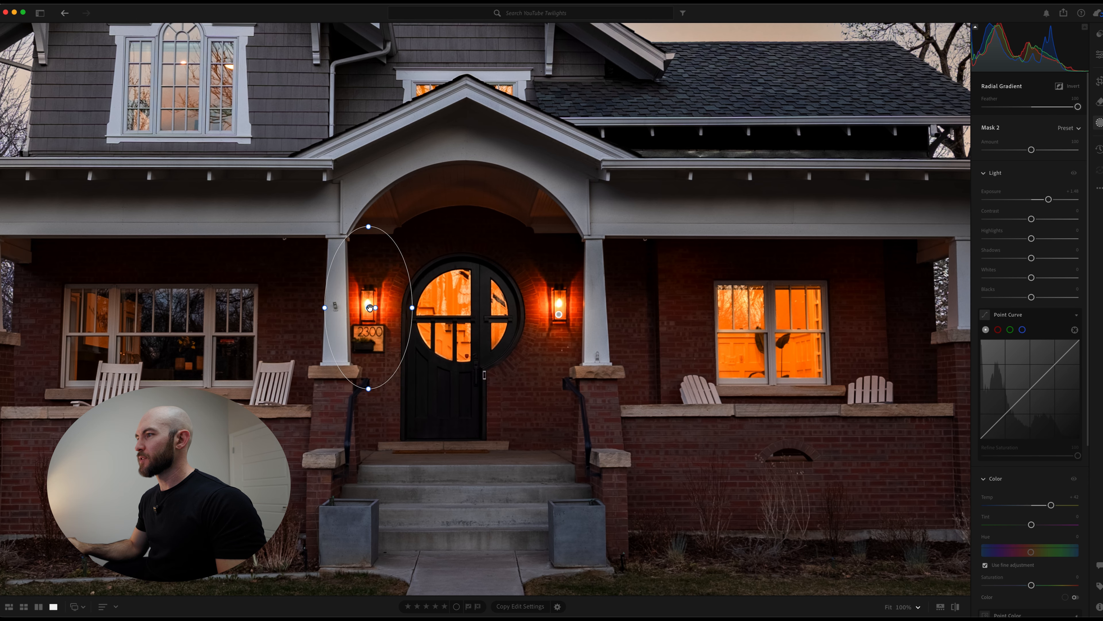
pyautogui.press('e')
# Step: Create a new object mask covering all glass panes of the ground-floor window left of the door
pyautogui.click(487, 386)
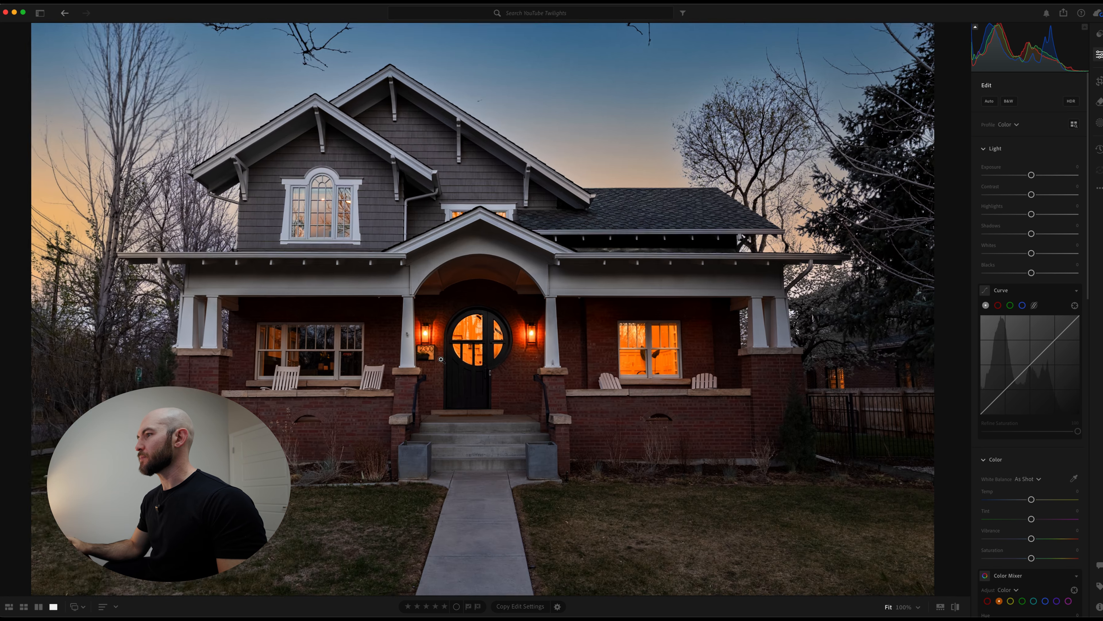
pyautogui.click(293, 357)
pyautogui.scroll(3, 432, 344)
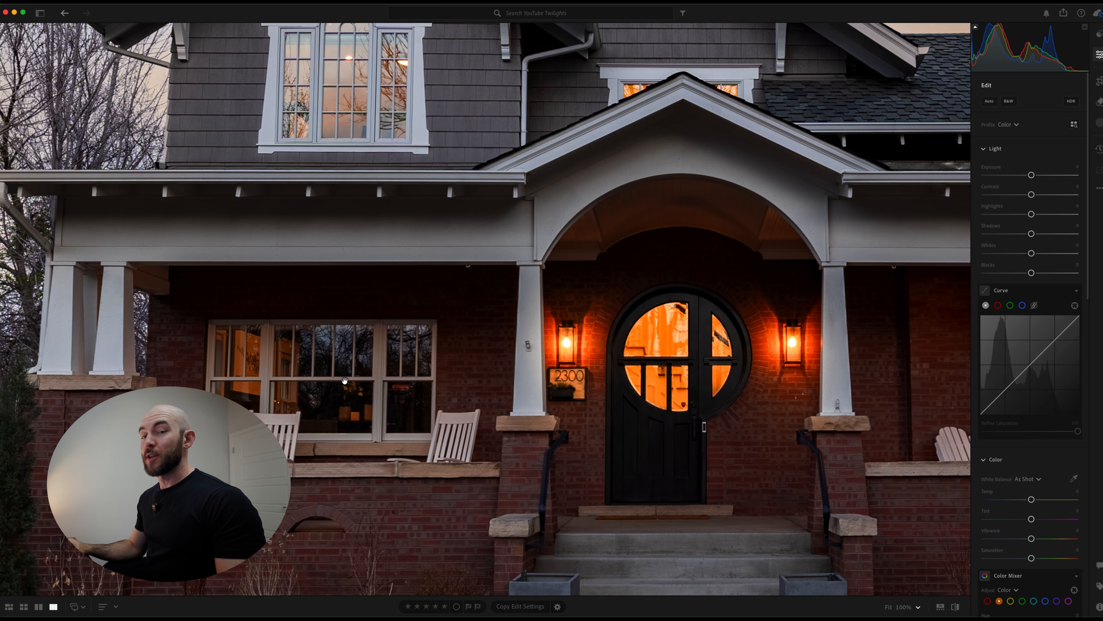
pyautogui.click(323, 381)
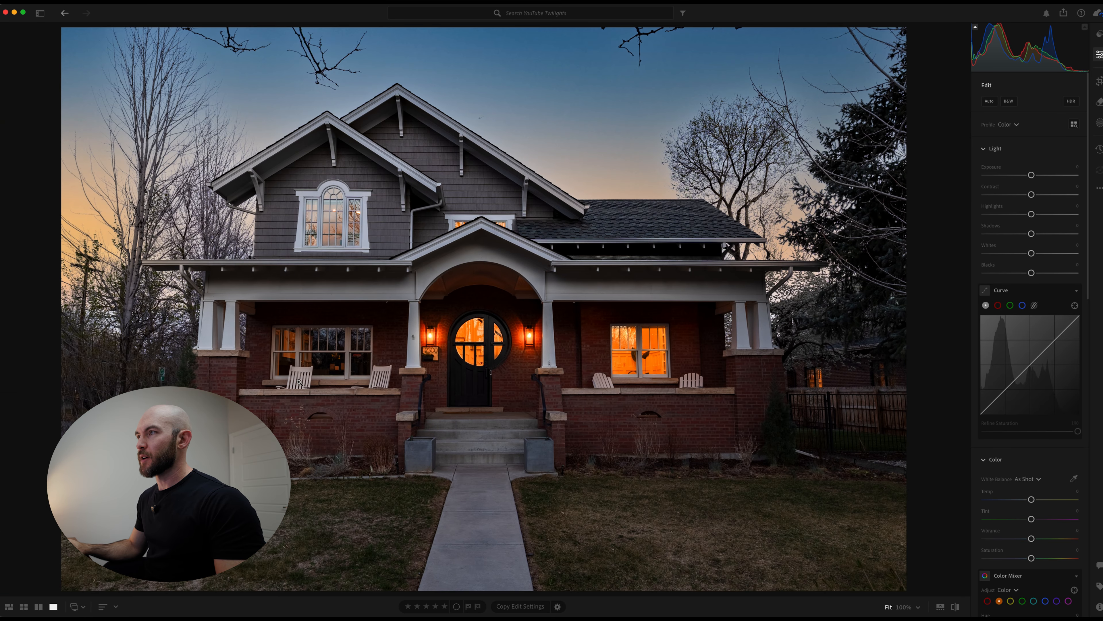
pyautogui.click(298, 343)
pyautogui.press('m')
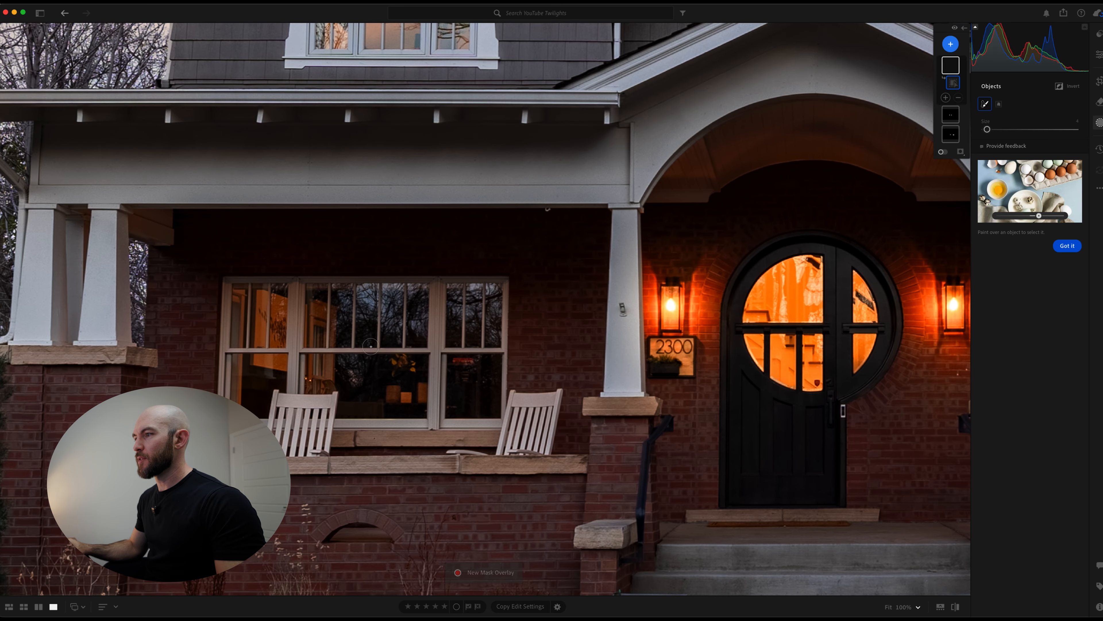
pyautogui.press('Escape')
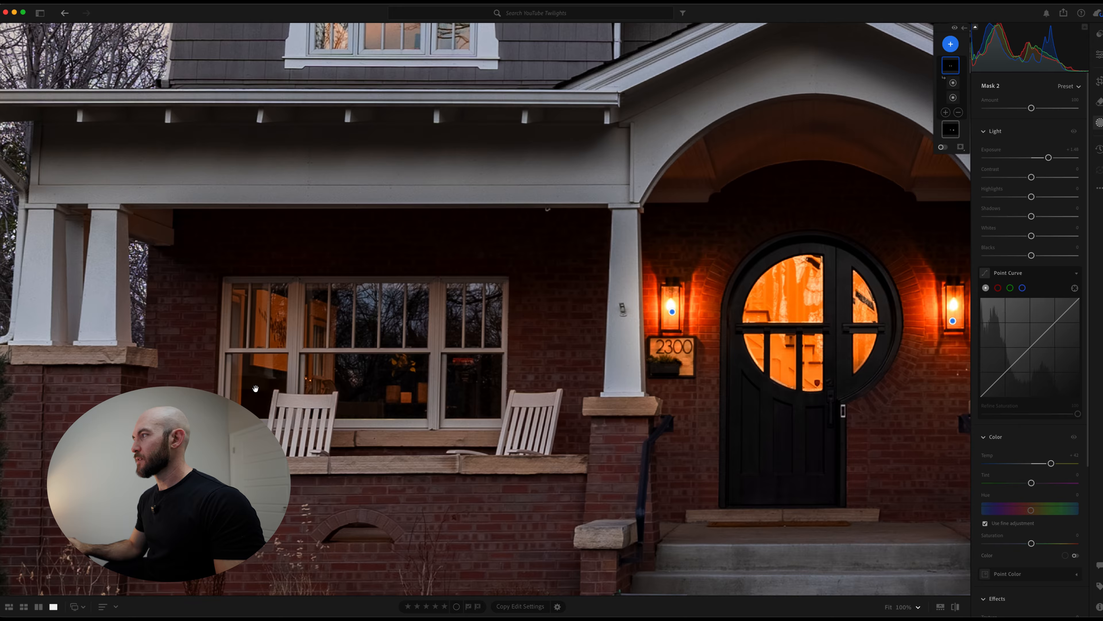
pyautogui.press('o')
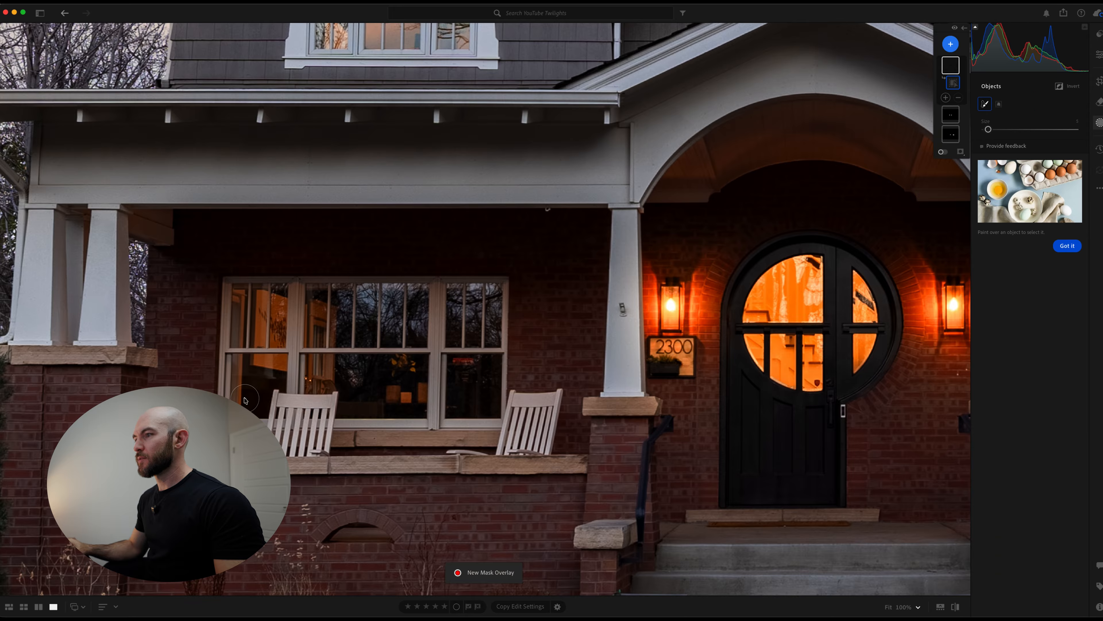
pyautogui.moveTo(249, 395)
pyautogui.mouseDown()
pyautogui.moveTo(277, 367)
pyautogui.moveTo(256, 382)
pyautogui.mouseUp()
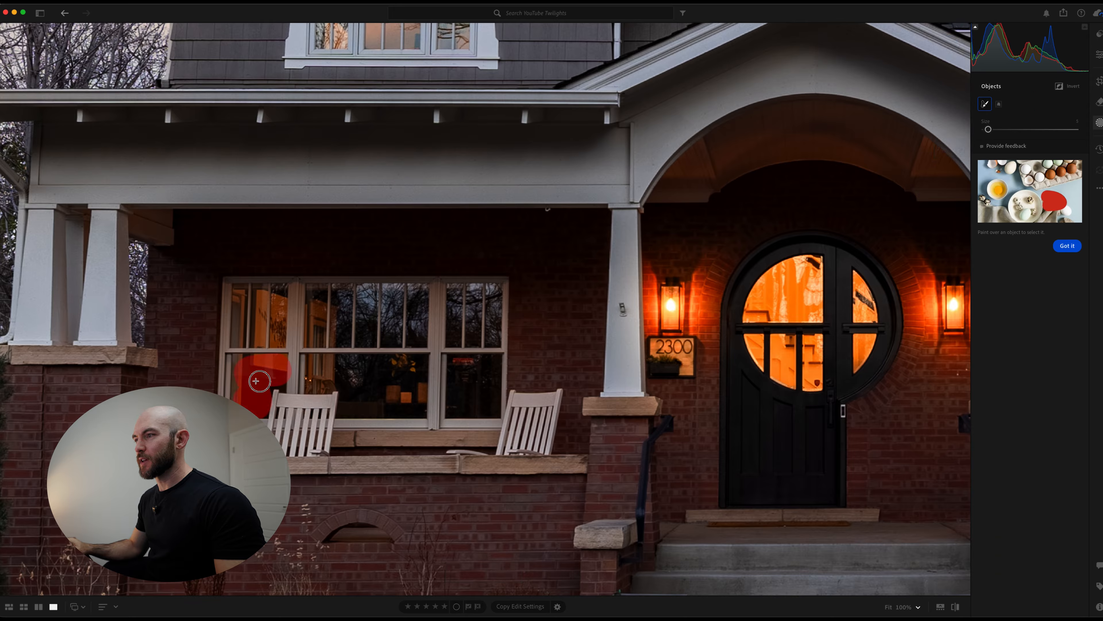
pyautogui.moveTo(244, 310)
pyautogui.mouseDown()
pyautogui.moveTo(270, 335)
pyautogui.moveTo(267, 300)
pyautogui.mouseUp()
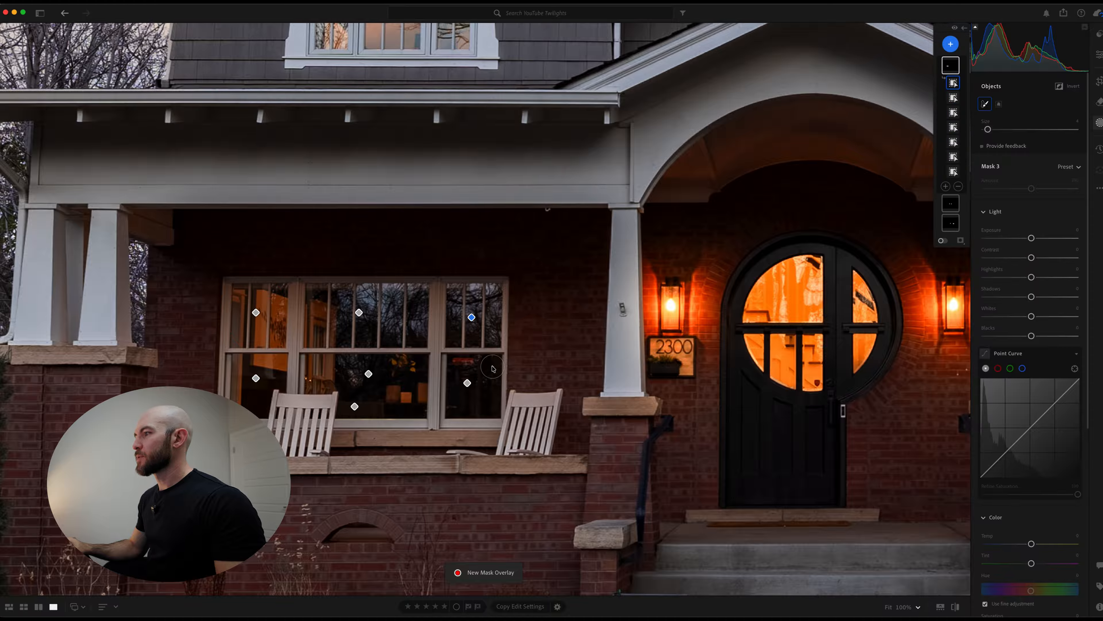
pyautogui.moveTo(491, 364); pyautogui.dragTo(490, 389)
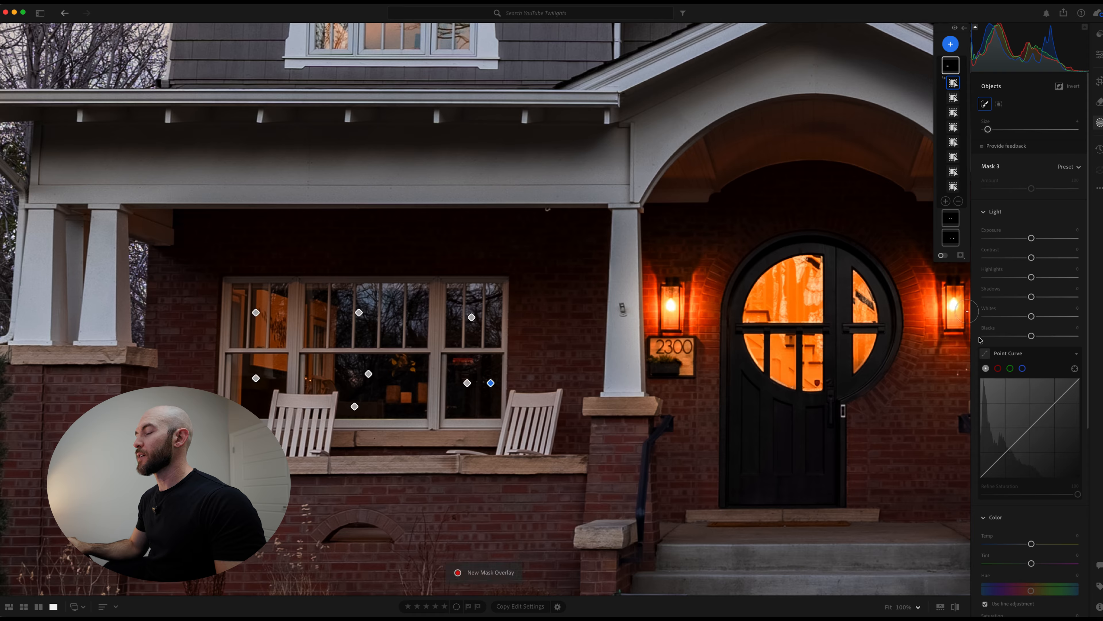
# Step: Set the new window mask's Temp and Shadows to +100, Exposure to about +1, Highlights to about +48 and Saturation to about +9
pyautogui.moveTo(1041, 549); pyautogui.dragTo(1081, 544)
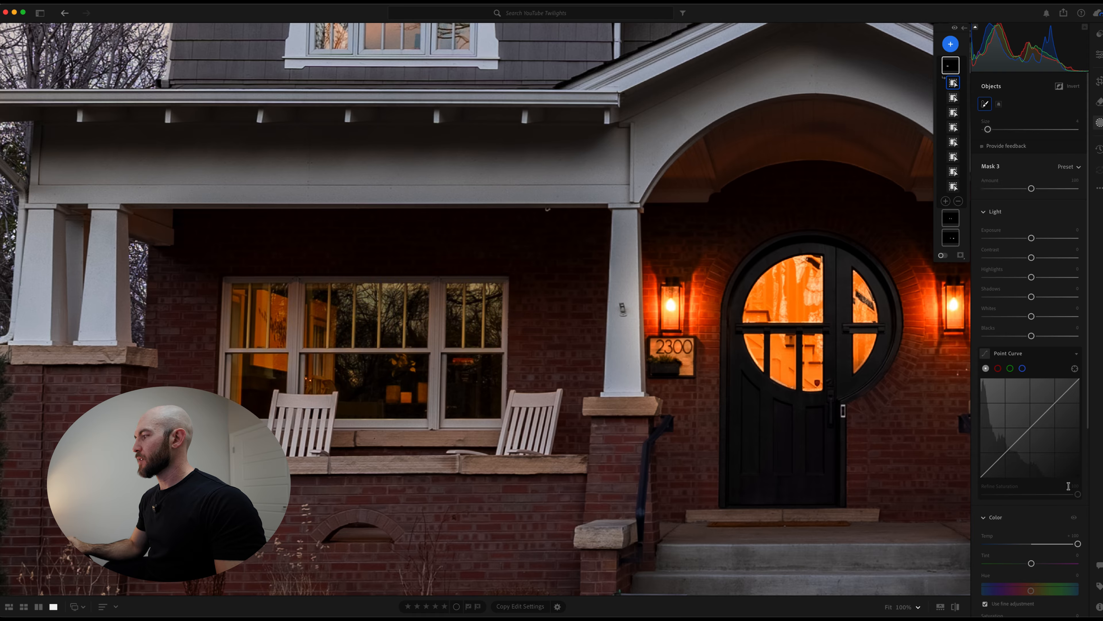
pyautogui.moveTo(1030, 298); pyautogui.dragTo(1094, 298)
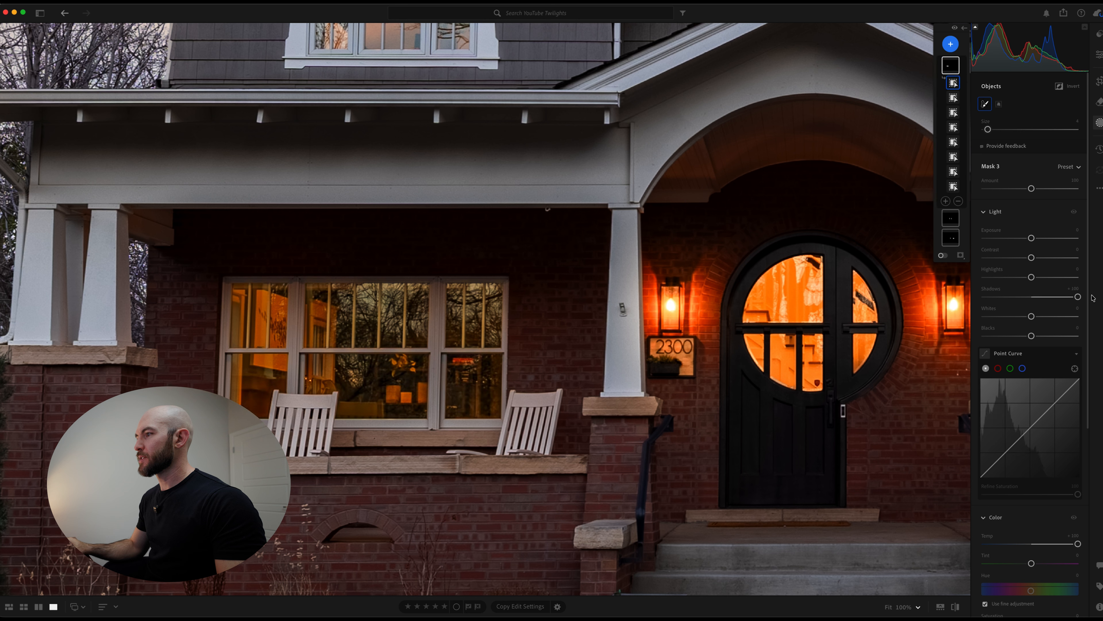
pyautogui.moveTo(1031, 238); pyautogui.dragTo(1047, 241)
pyautogui.press('z')
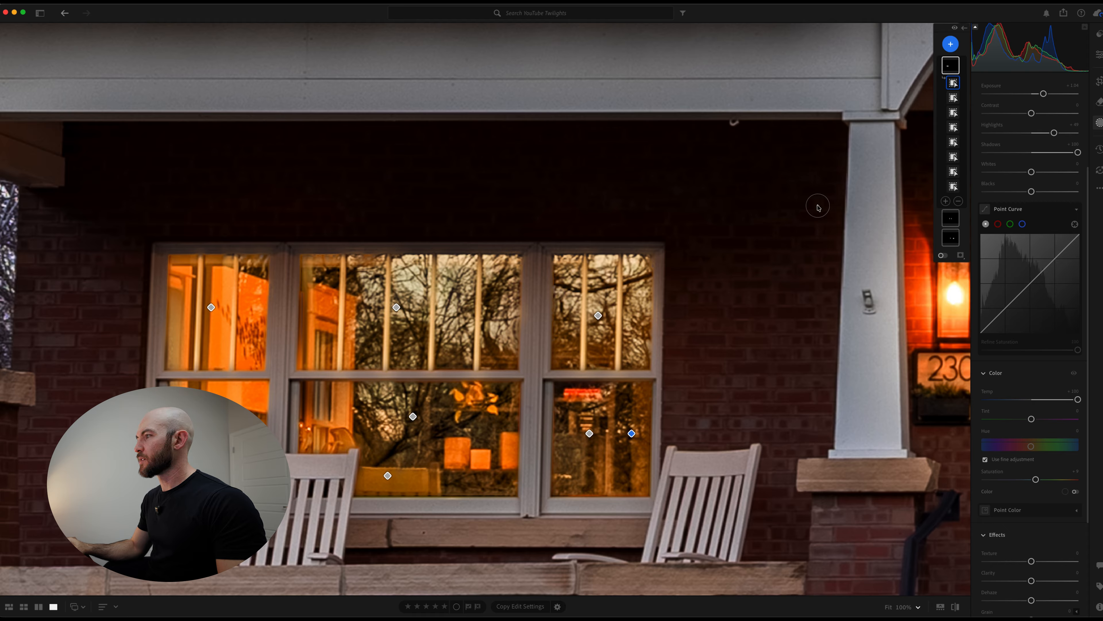
# Step: Add a subtracting brush to the window mask and lower its Feather to about 14
pyautogui.click(959, 202)
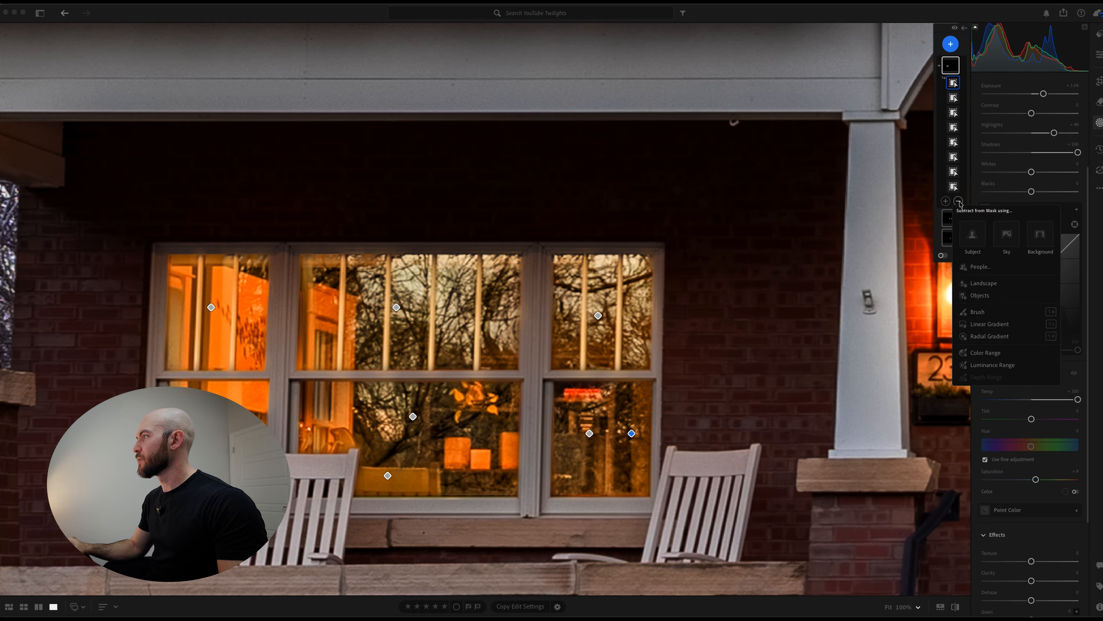
pyautogui.click(960, 129)
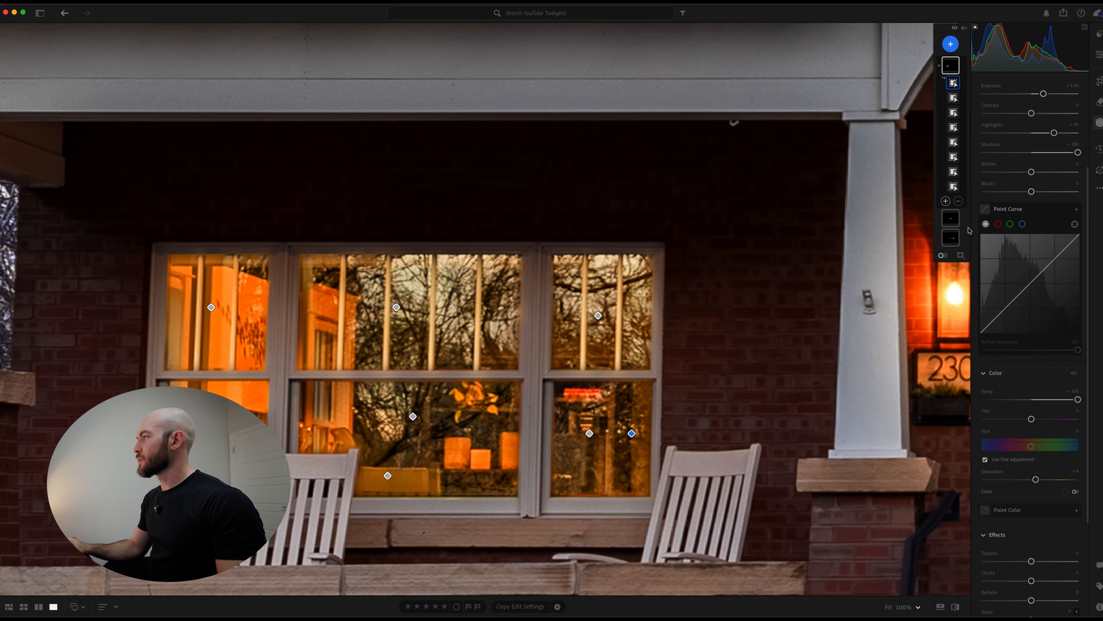
pyautogui.click(959, 203)
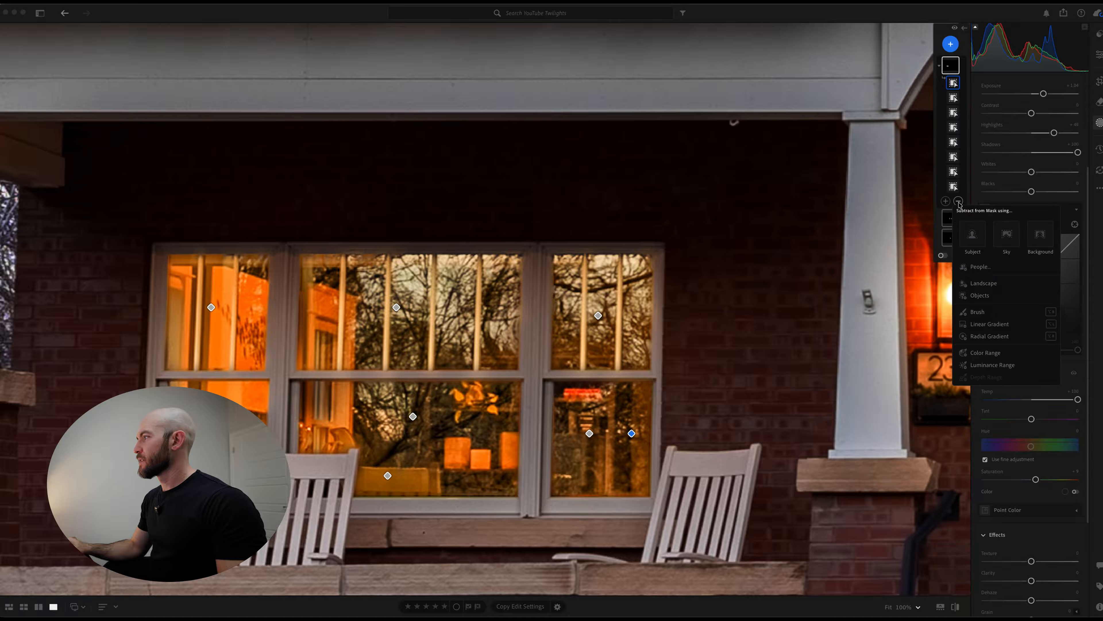
pyautogui.click(977, 312)
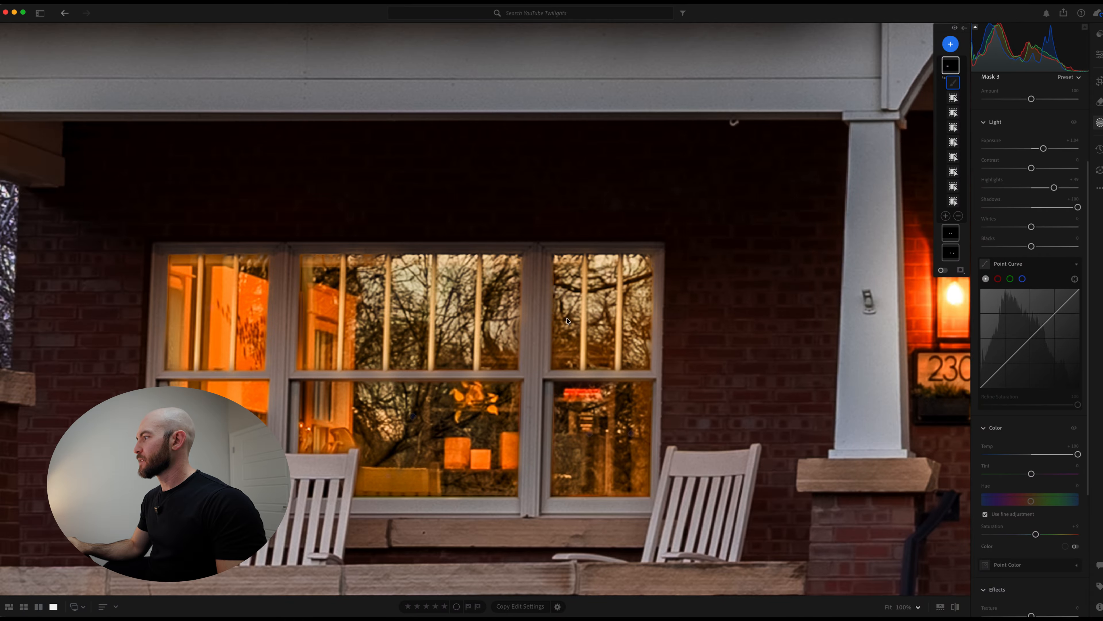
pyautogui.scroll(-5, 647, 300)
pyautogui.scroll(-6, 603, 291)
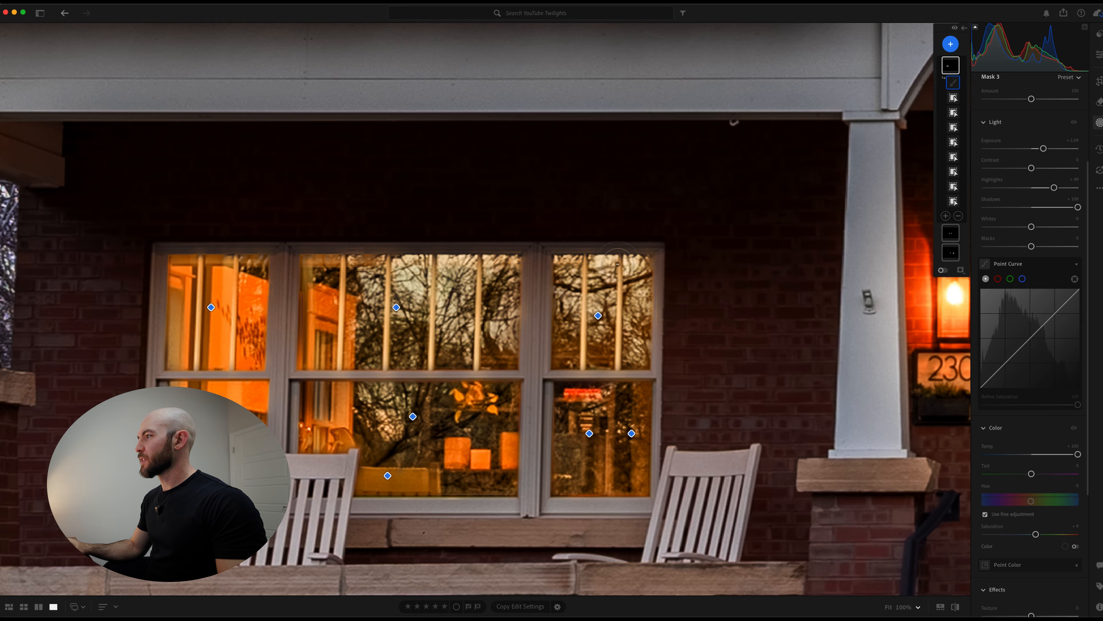
pyautogui.scroll(5, 626, 270)
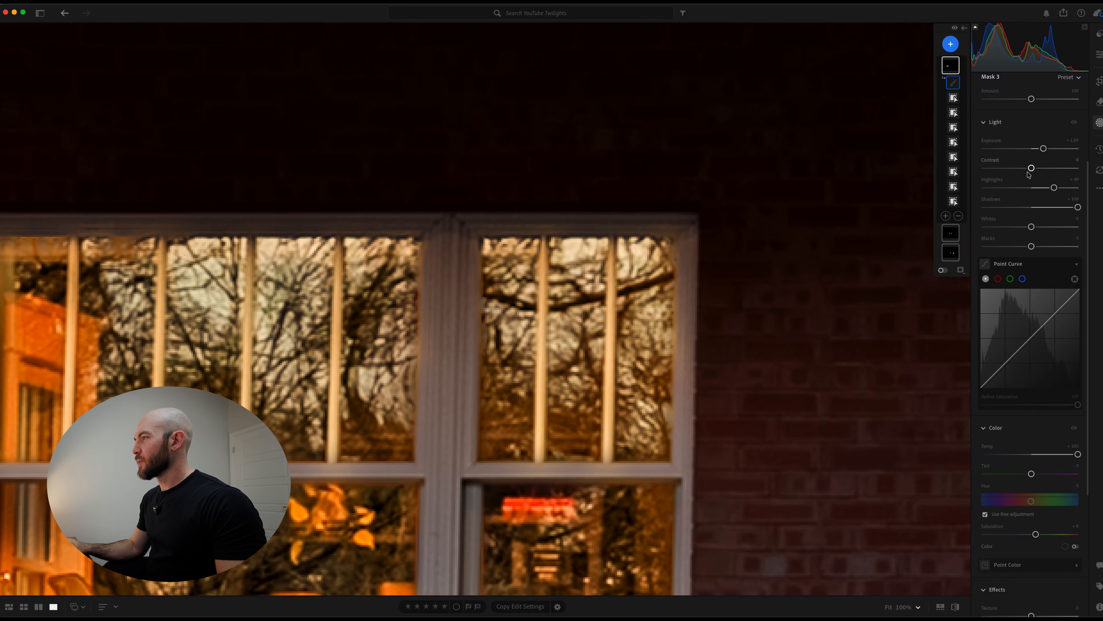
pyautogui.scroll(5, 1022, 174)
pyautogui.moveTo(1010, 146); pyautogui.dragTo(998, 149)
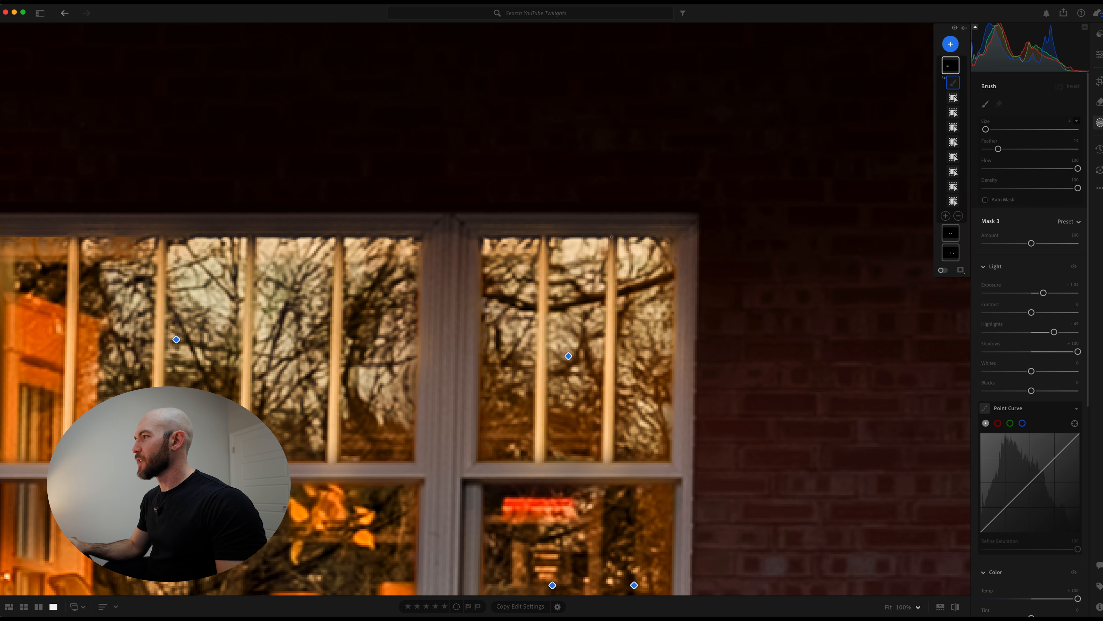
# Step: Subtract the right-hand vertical bar of the window's upper right pane from the mask with straight brush strokes
pyautogui.scroll(3, 613, 232)
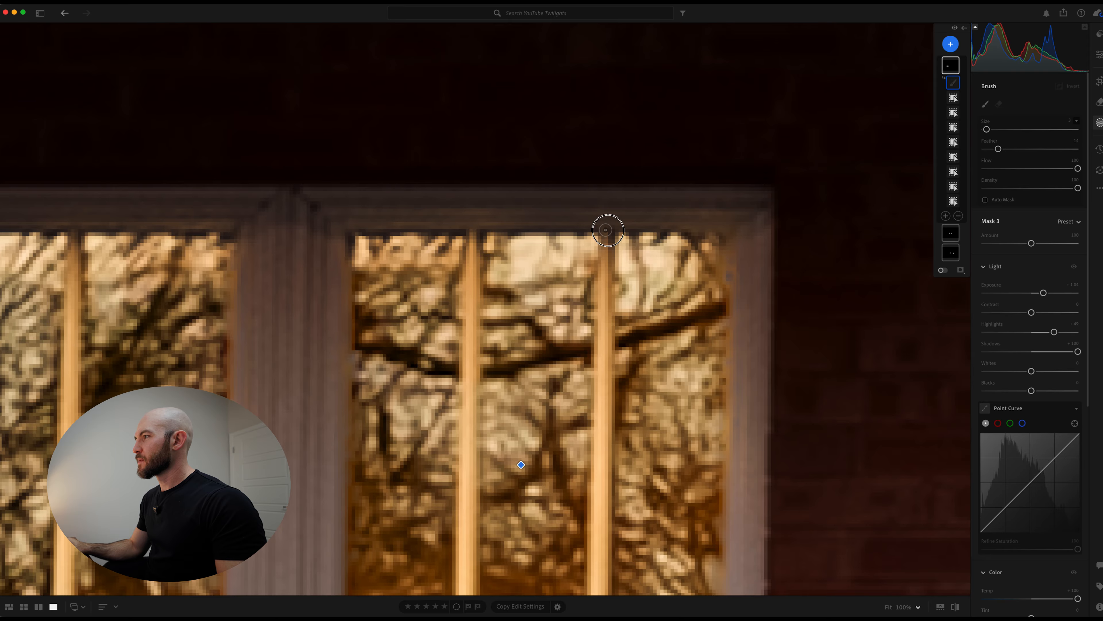
pyautogui.scroll(-5, 604, 229)
pyautogui.keyDown('shift'); pyautogui.click(597, 467); pyautogui.keyUp('shift')
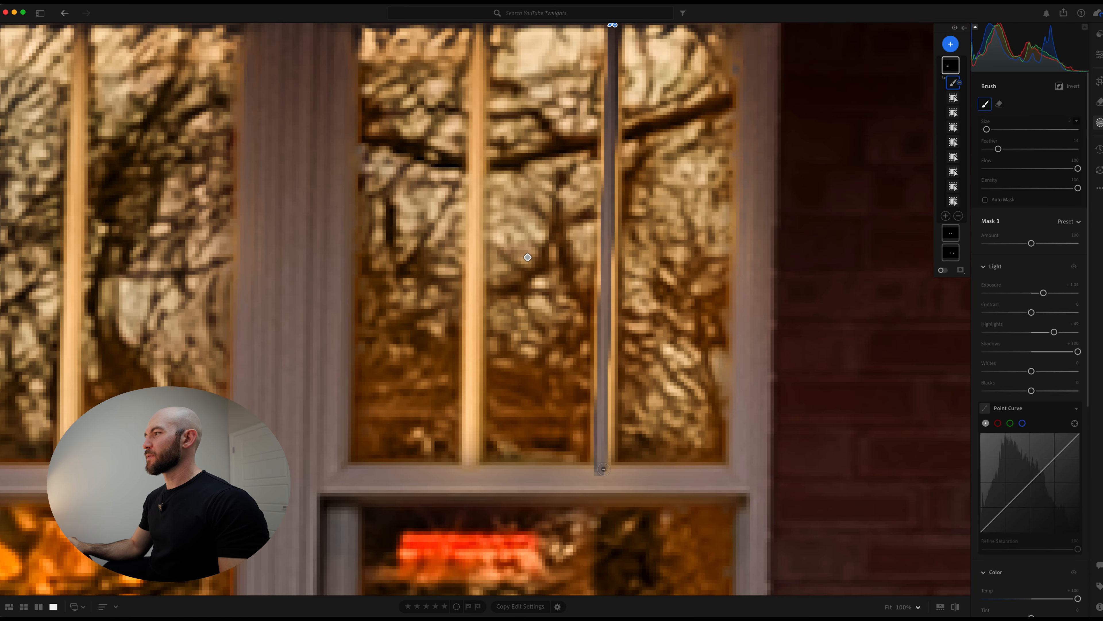
pyautogui.scroll(4, 616, 194)
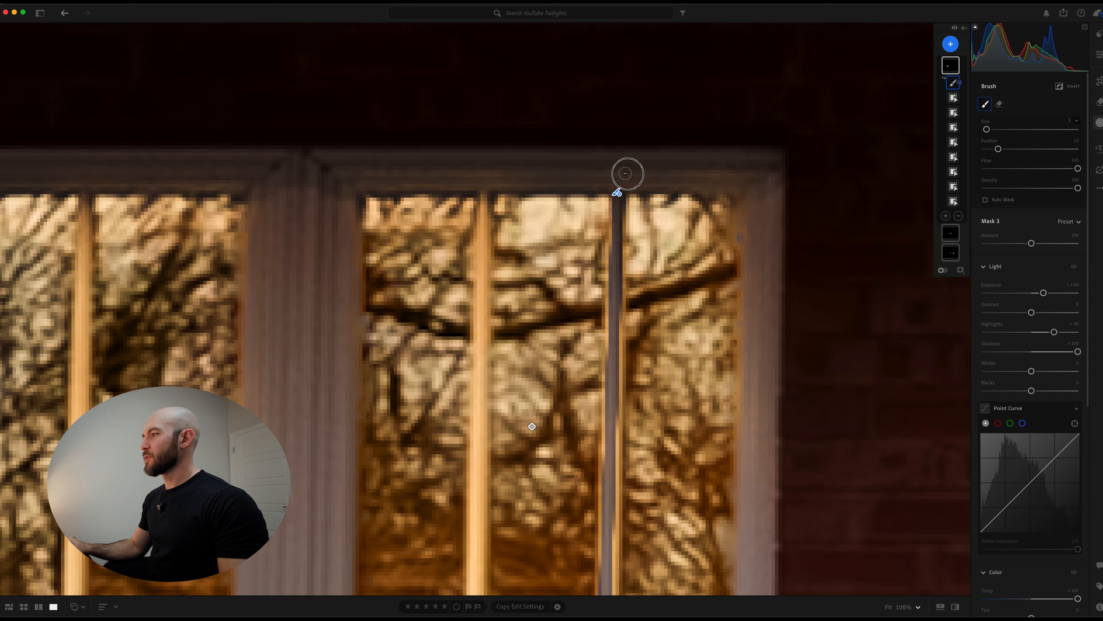
pyautogui.keyDown('alt'); pyautogui.keyDown('shift'); pyautogui.click(619, 175); pyautogui.keyUp('shift'); pyautogui.keyUp('alt')
pyautogui.moveTo(494, 185); pyautogui.dragTo(506, 163)
pyautogui.scroll(5, 713, 127)
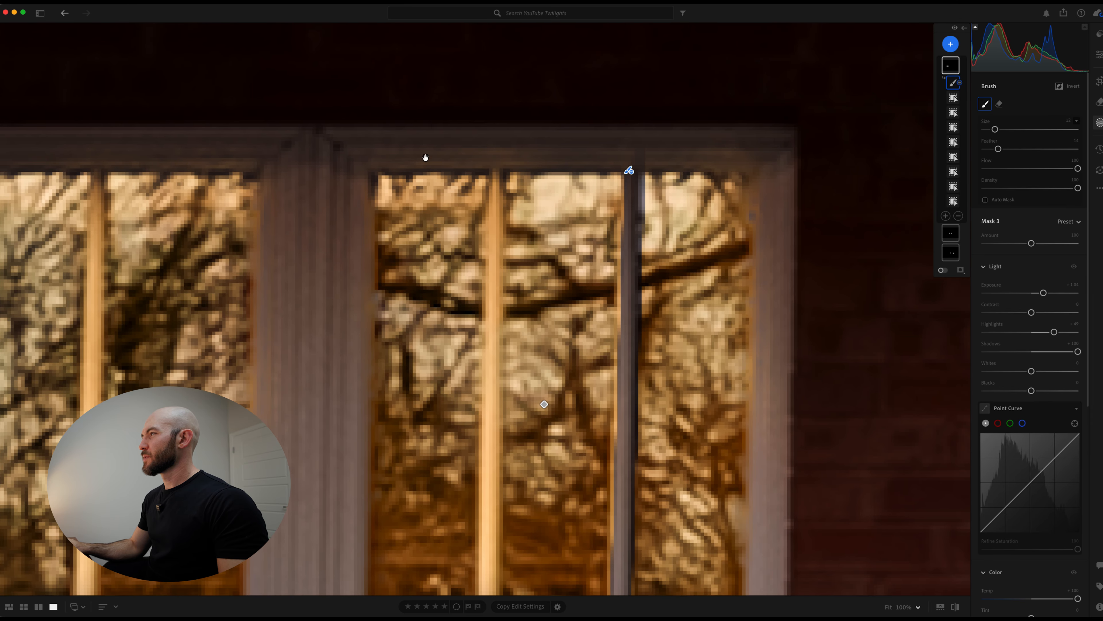
pyautogui.moveTo(423, 159); pyautogui.dragTo(793, 177)
pyautogui.moveTo(185, 136); pyautogui.dragTo(675, 175)
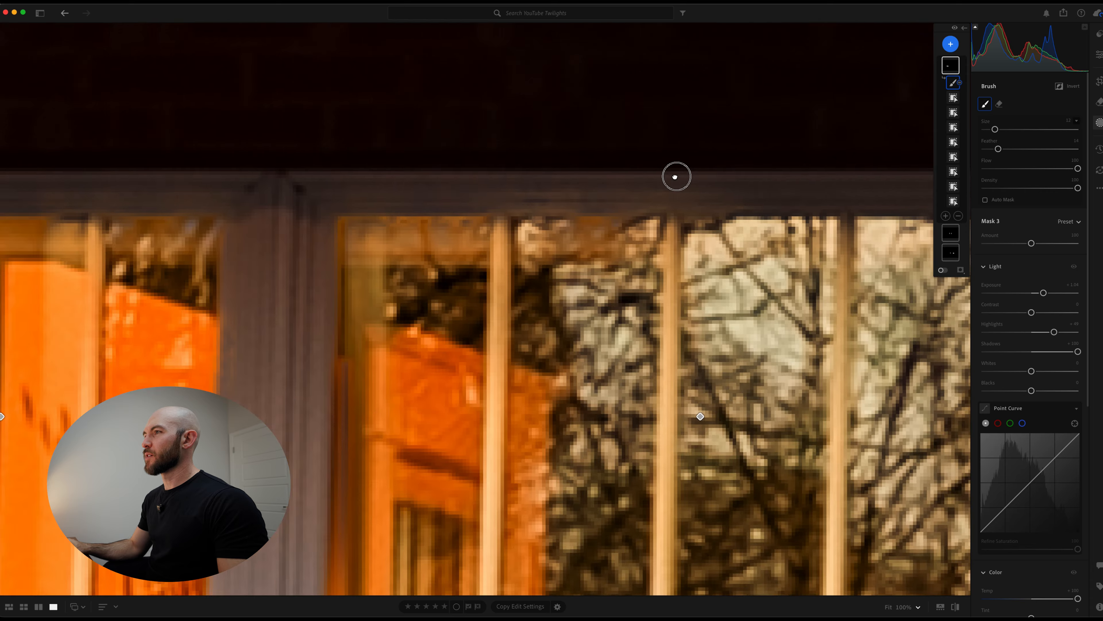
pyautogui.moveTo(158, 162); pyautogui.dragTo(571, 183)
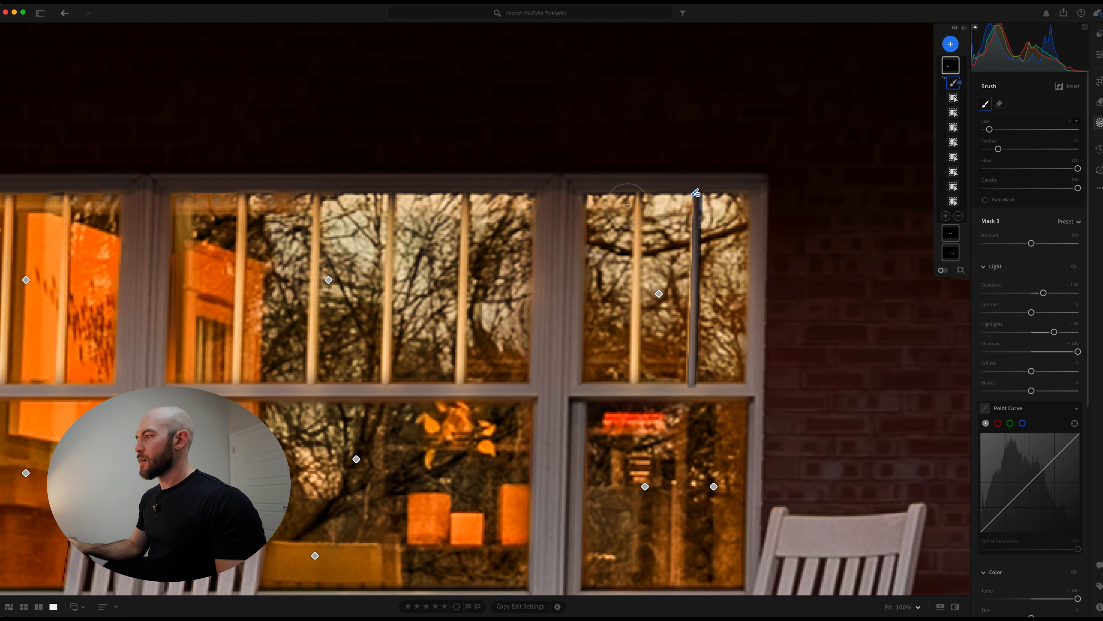
# Step: Brush the remaining vertical bar of the upper right pane out of the mask with a small brush
pyautogui.scroll(-5, 635, 189)
pyautogui.scroll(5, 638, 189)
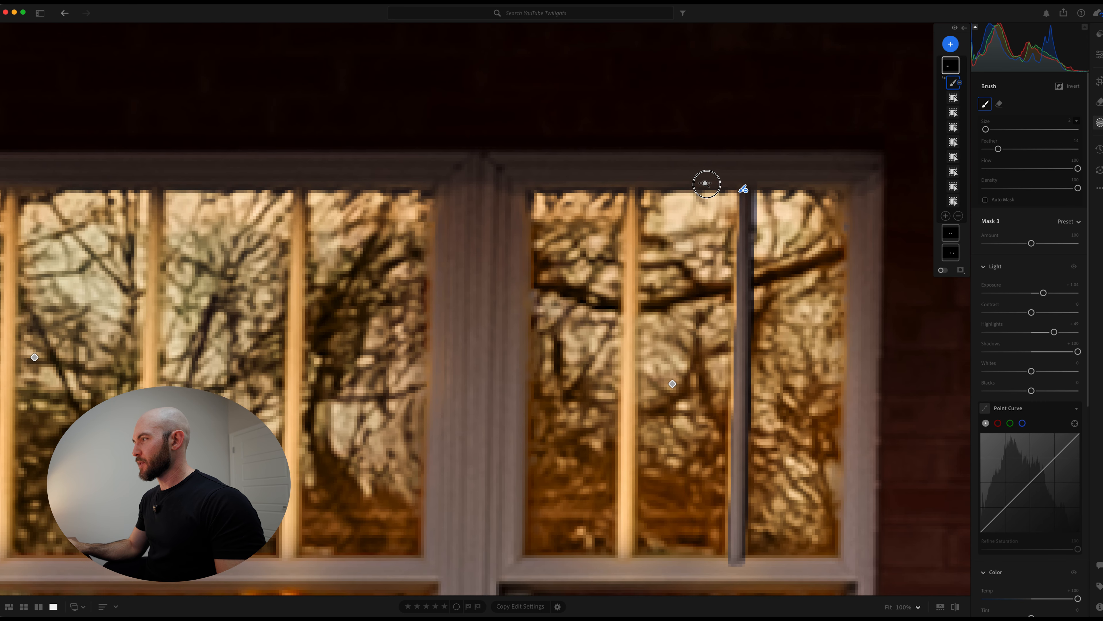
pyautogui.scroll(-3, 635, 176)
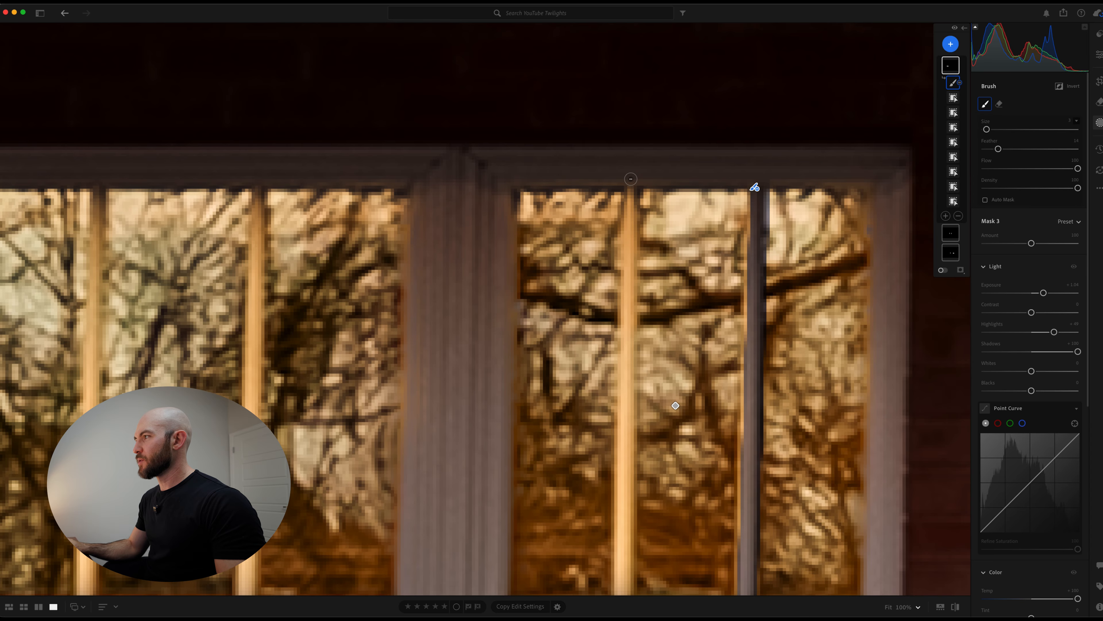
pyautogui.moveTo(648, 357); pyautogui.dragTo(633, 225)
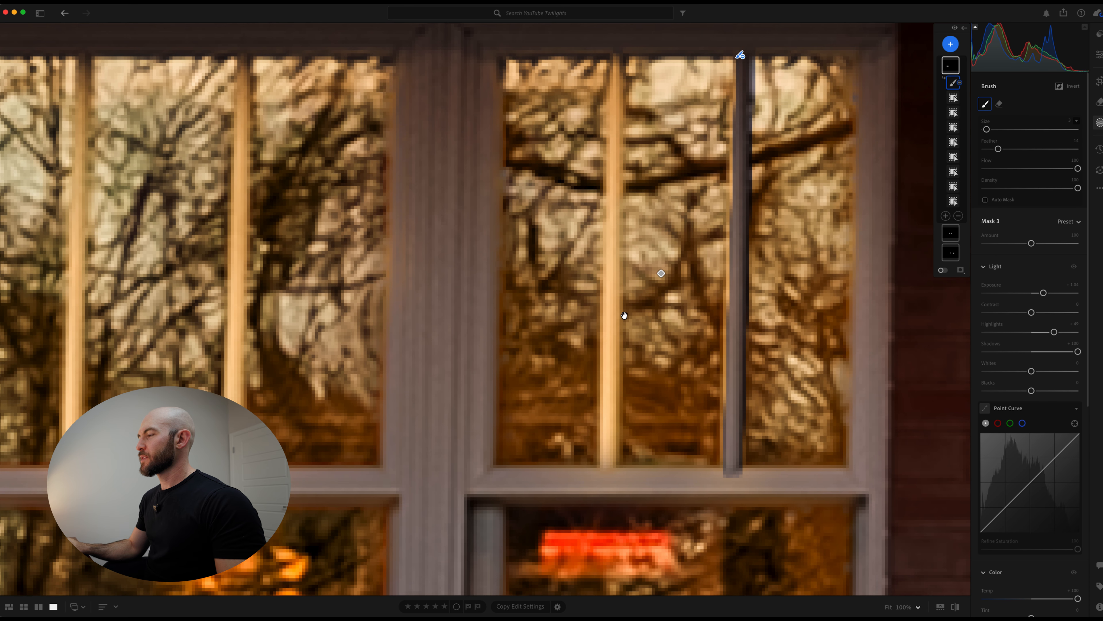
pyautogui.keyDown('shift'); pyautogui.click(602, 473); pyautogui.keyUp('shift')
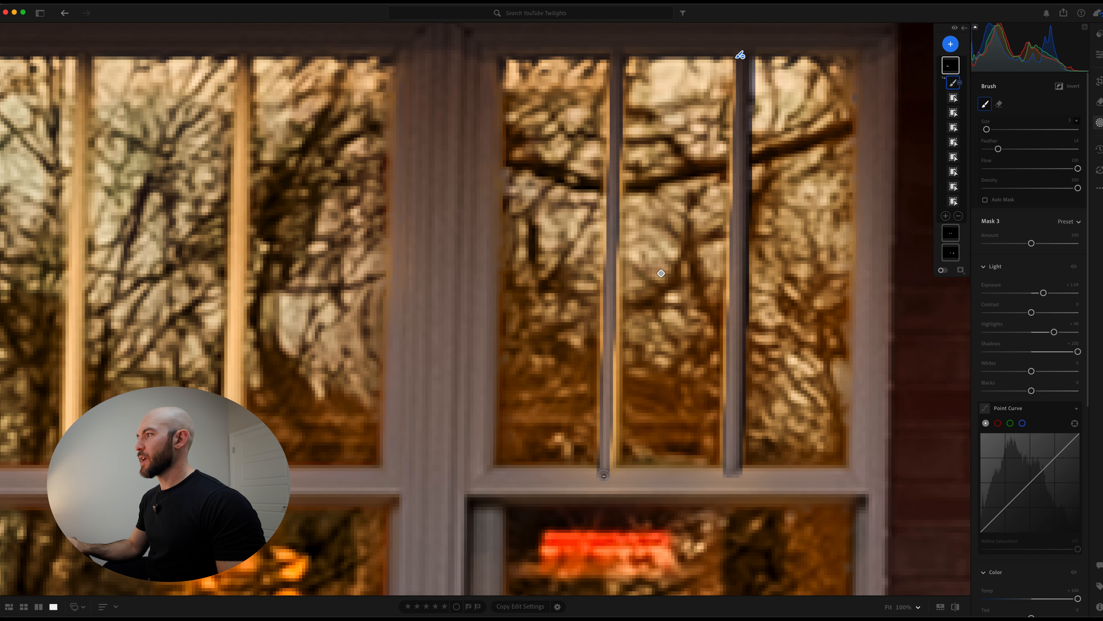
pyautogui.click(612, 475)
pyautogui.moveTo(607, 336); pyautogui.dragTo(610, 458)
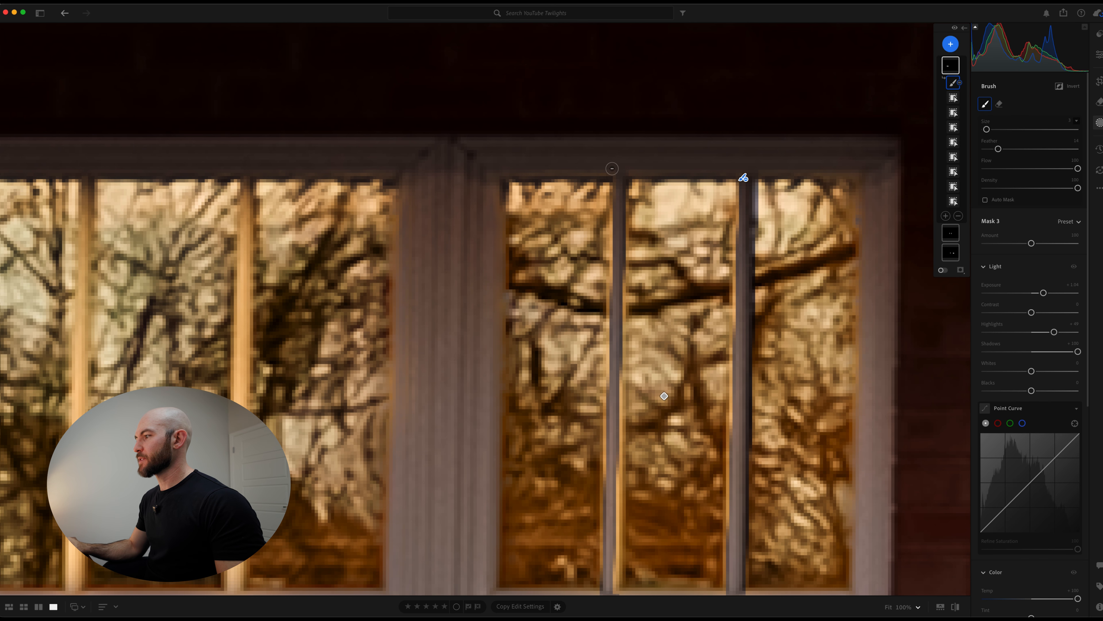
pyautogui.keyDown('shift'); pyautogui.click(624, 163); pyautogui.keyUp('shift')
# Step: Subtract the four vertical bars of the window's upper middle pane from the mask with straight brush strokes
pyautogui.hscroll(-10, 622, 164)
pyautogui.scroll(-2, 622, 164)
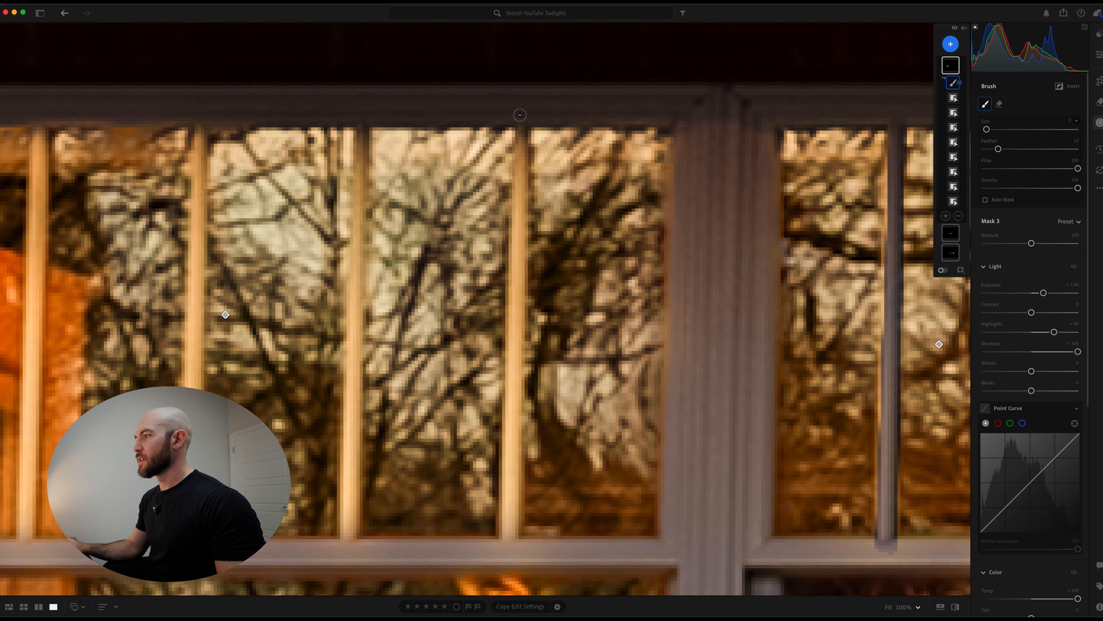
pyautogui.keyDown('shift'); pyautogui.click(509, 548); pyautogui.keyUp('shift')
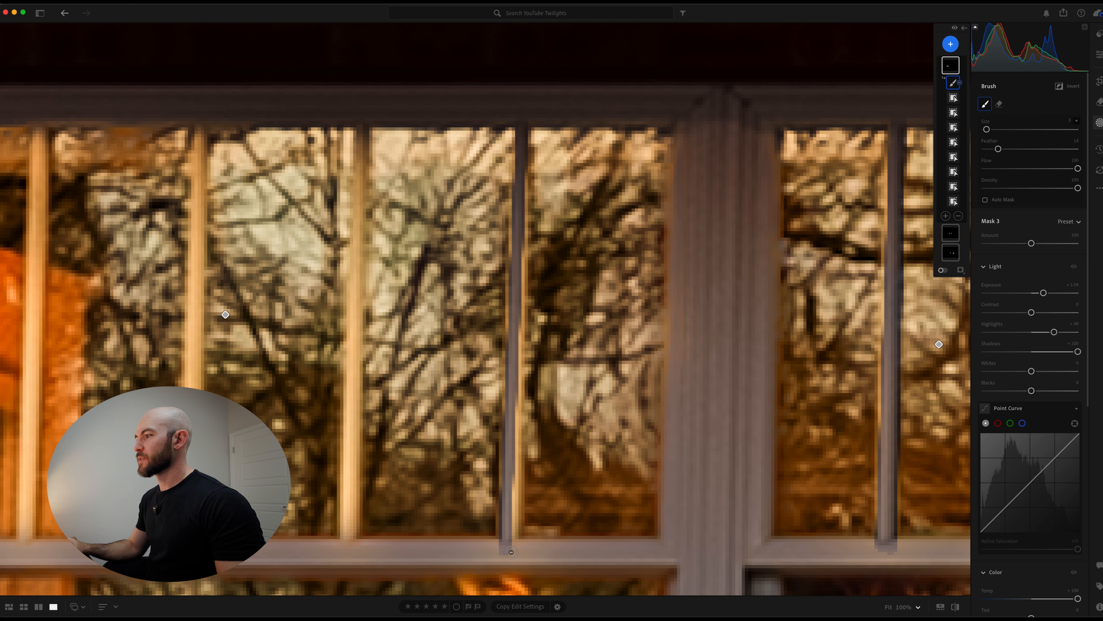
pyautogui.hscroll(-5, 490, 118)
pyautogui.click(488, 117)
pyautogui.keyDown('shift'); pyautogui.click(476, 549); pyautogui.keyUp('shift')
pyautogui.click(317, 127)
pyautogui.hscroll(-5, 317, 127)
pyautogui.keyDown('shift'); pyautogui.click(448, 420); pyautogui.keyUp('shift')
pyautogui.hscroll(-7, 339, 292)
pyautogui.keyDown('shift'); pyautogui.click(477, 465); pyautogui.keyUp('shift')
# Step: Subtract the two vertical bars of the upper left pane from the mask and return to the whole-photo edit settings
pyautogui.hscroll(-9, 476, 465)
pyautogui.click(475, 36)
pyautogui.keyDown('shift'); pyautogui.click(459, 458); pyautogui.keyUp('shift')
pyautogui.scroll(4, 460, 458)
pyautogui.hscroll(-2, 459, 458)
pyautogui.click(400, 142)
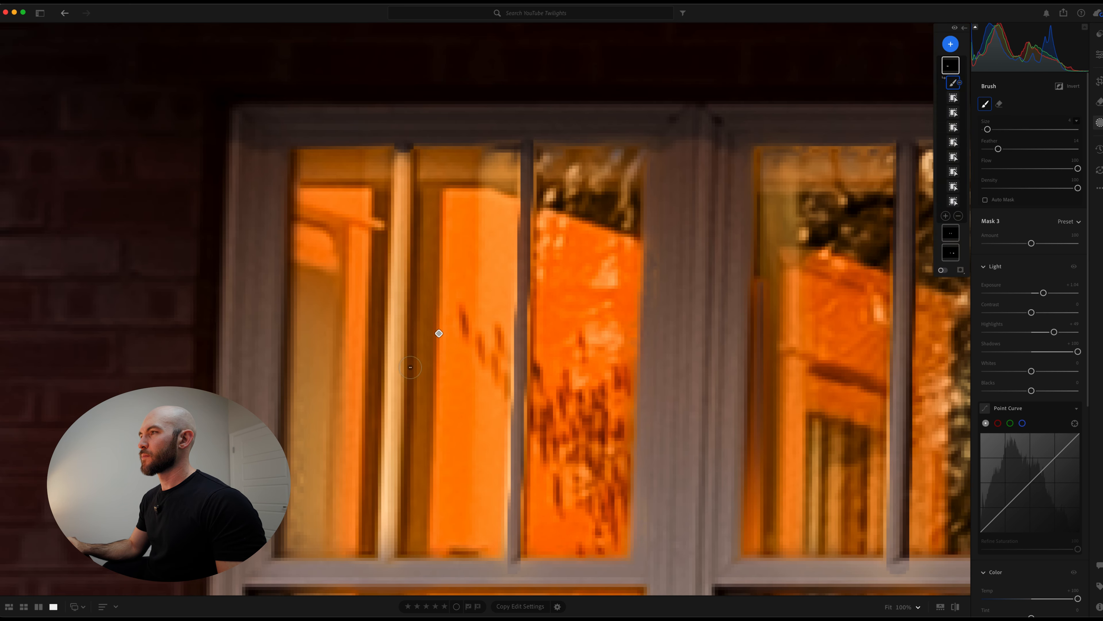
pyautogui.keyDown('shift'); pyautogui.click(385, 565); pyautogui.keyUp('shift')
pyautogui.press('z')
pyautogui.press('e')
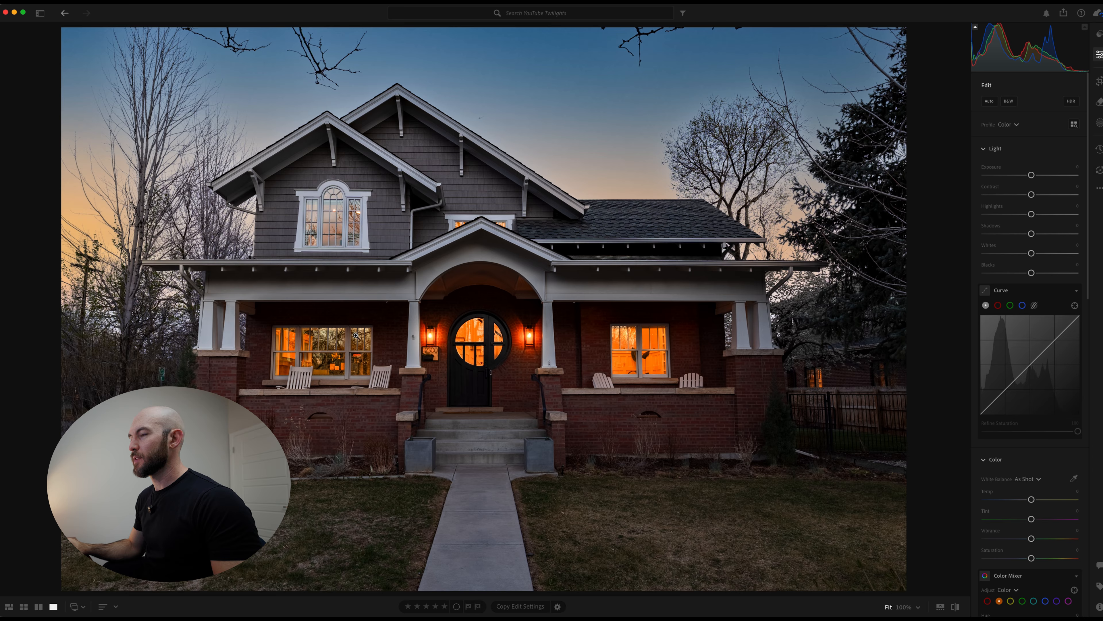
pyautogui.scroll(-5, 1047, 563)
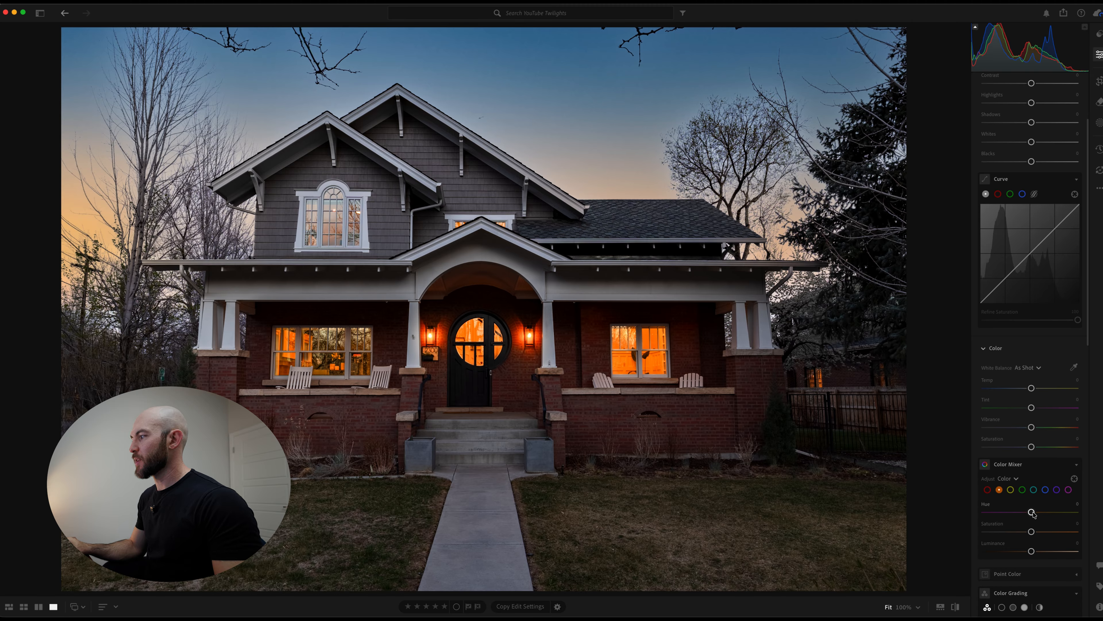
# Step: Shift the orange hue in the Color Mixer to about +18 and compare the photo with its original
pyautogui.moveTo(1033, 512); pyautogui.dragTo(1040, 514)
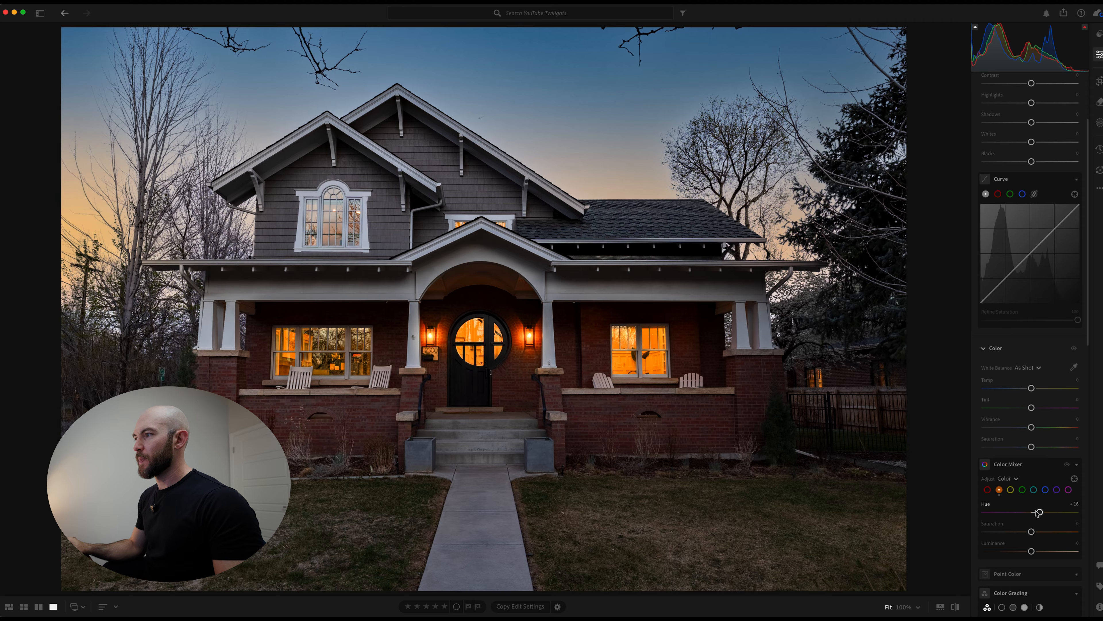
pyautogui.moveTo(1039, 513); pyautogui.dragTo(1042, 513)
pyautogui.press('\\')
pyautogui.press('\\')
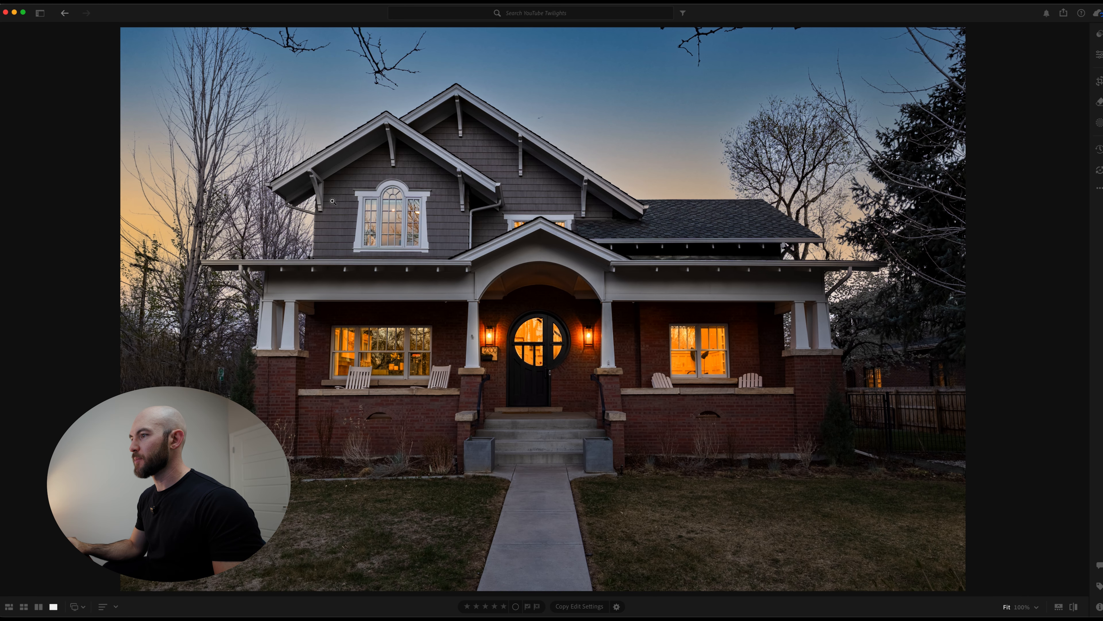
# Step: Create an Objects mask covering the glass panes of the upstairs arched window and its side windows
pyautogui.click(367, 204)
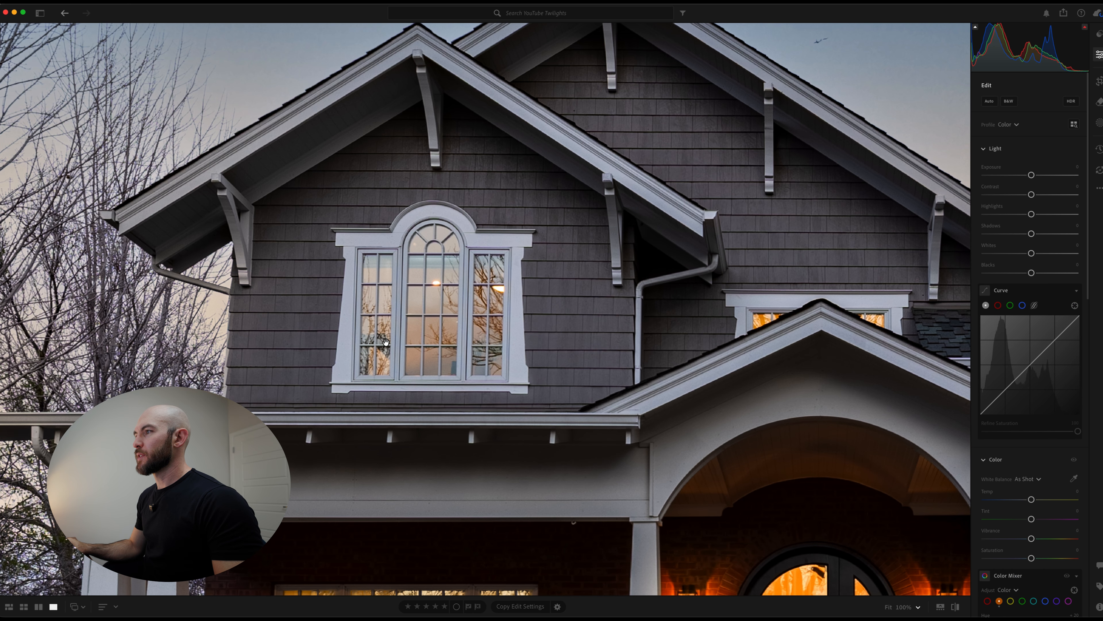
pyautogui.press('o')
pyautogui.press('Escape')
pyautogui.press('o')
pyautogui.moveTo(376, 360); pyautogui.dragTo(375, 267)
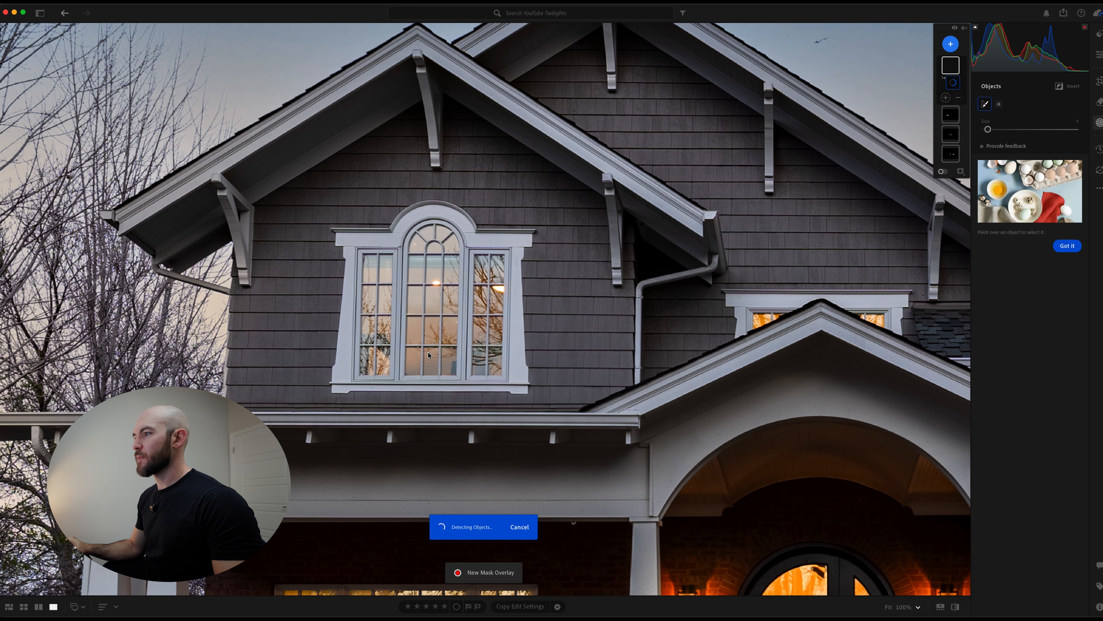
pyautogui.moveTo(416, 361)
pyautogui.mouseDown()
pyautogui.moveTo(442, 360)
pyautogui.moveTo(441, 250)
pyautogui.moveTo(422, 350)
pyautogui.mouseUp()
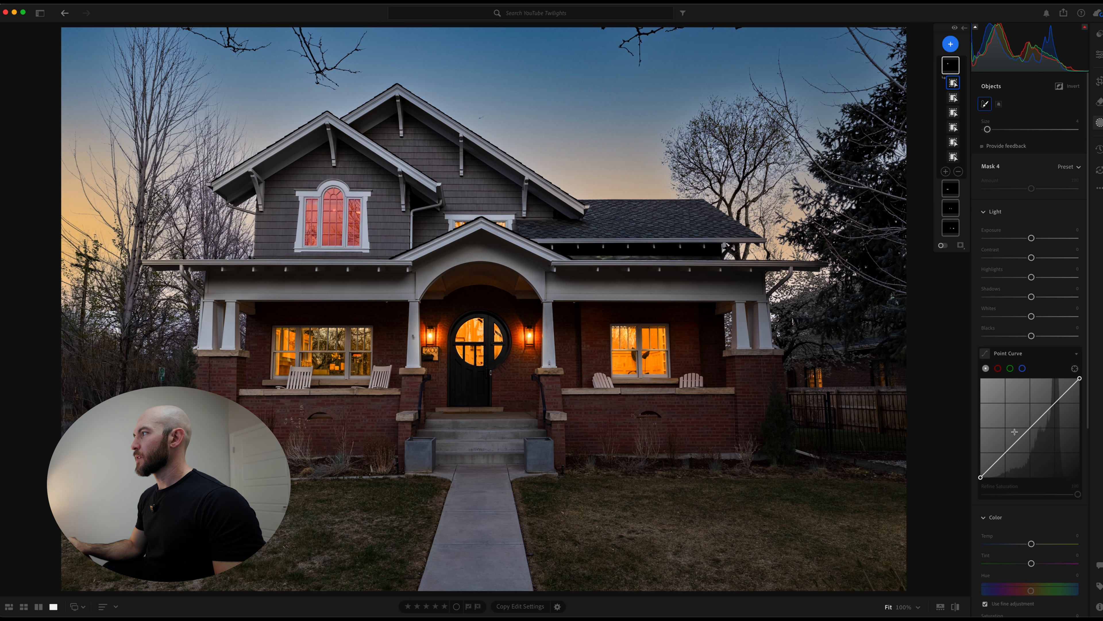
# Step: Warm the upstairs window mask with Temp +100, Saturation about +70, Shadows +100 and slightly raised exposure, and return to the whole-photo settings
pyautogui.moveTo(1031, 544); pyautogui.dragTo(1089, 544)
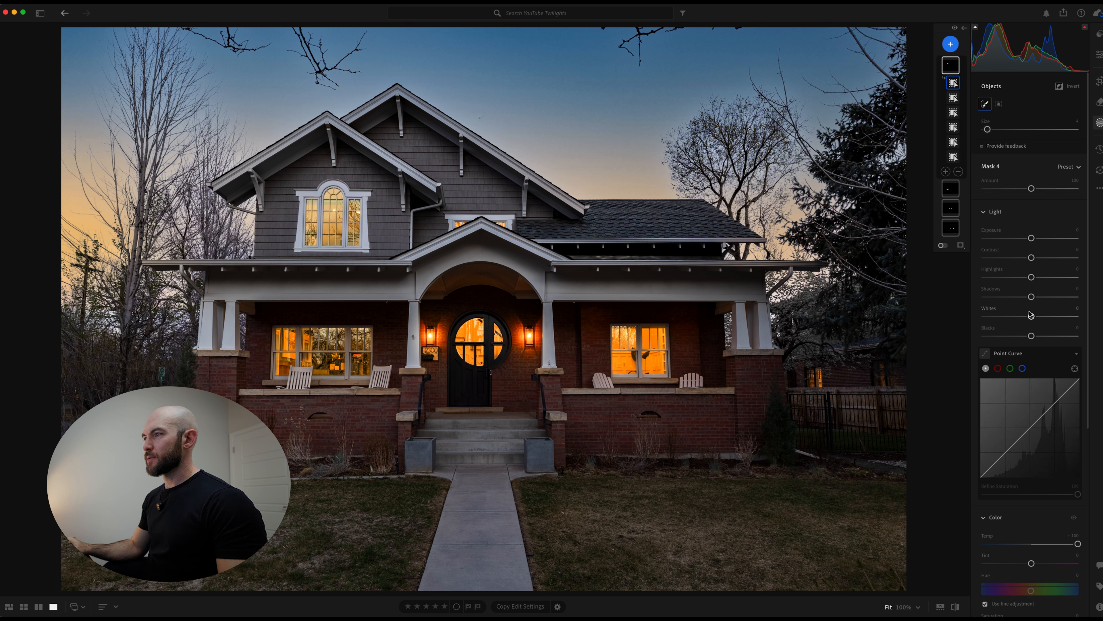
pyautogui.scroll(-3, 1047, 546)
pyautogui.moveTo(1037, 564); pyautogui.dragTo(1064, 563)
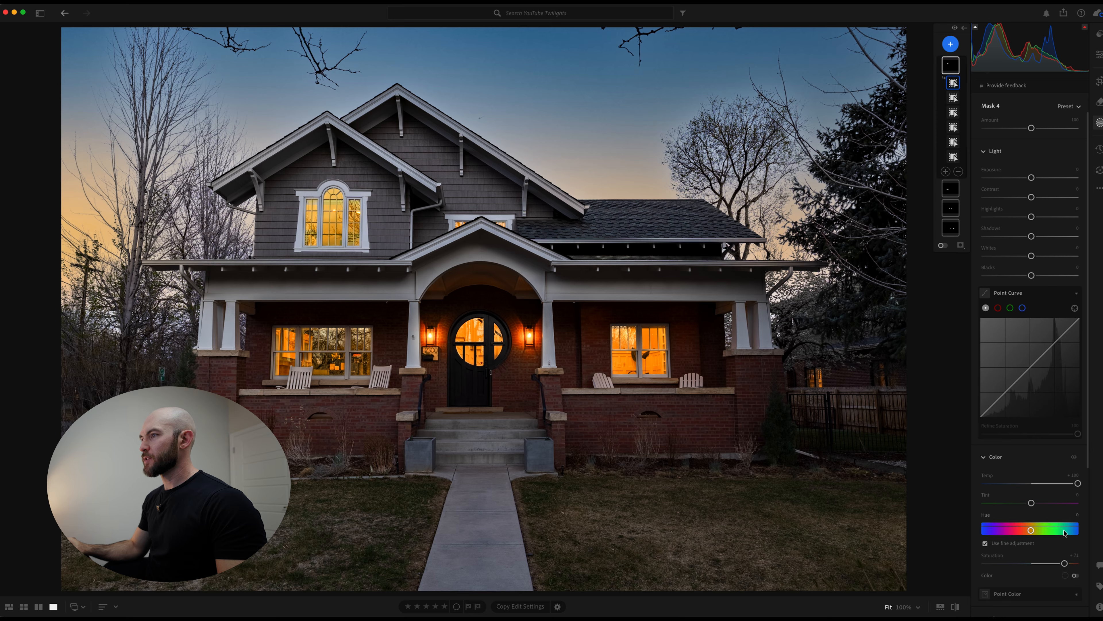
pyautogui.scroll(3, 1065, 533)
pyautogui.moveTo(1032, 296); pyautogui.dragTo(1088, 296)
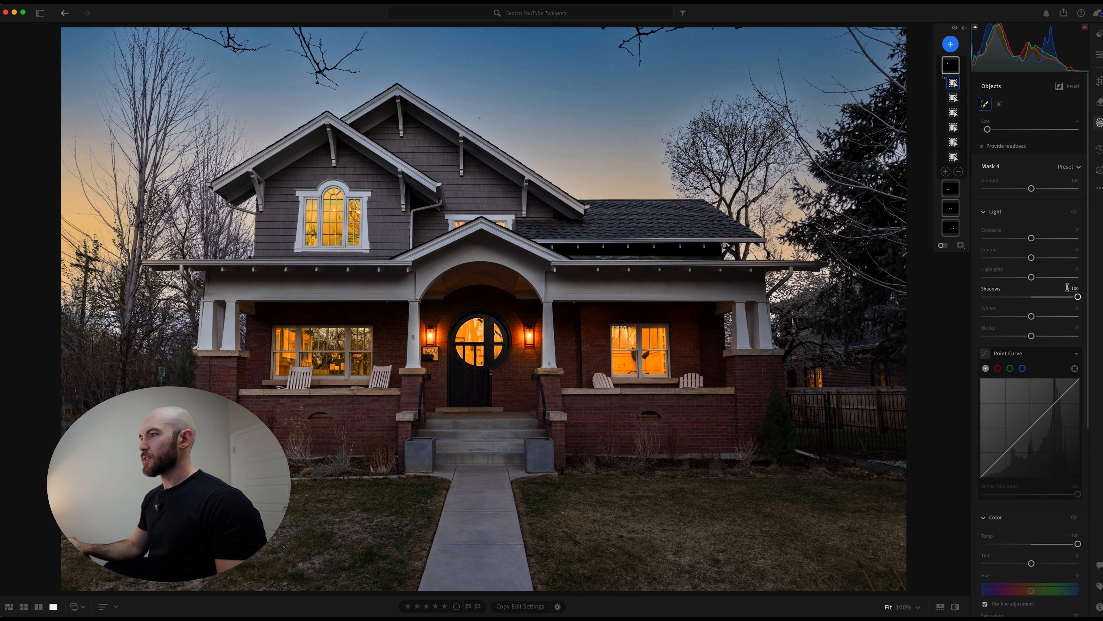
pyautogui.scroll(-5, 1043, 369)
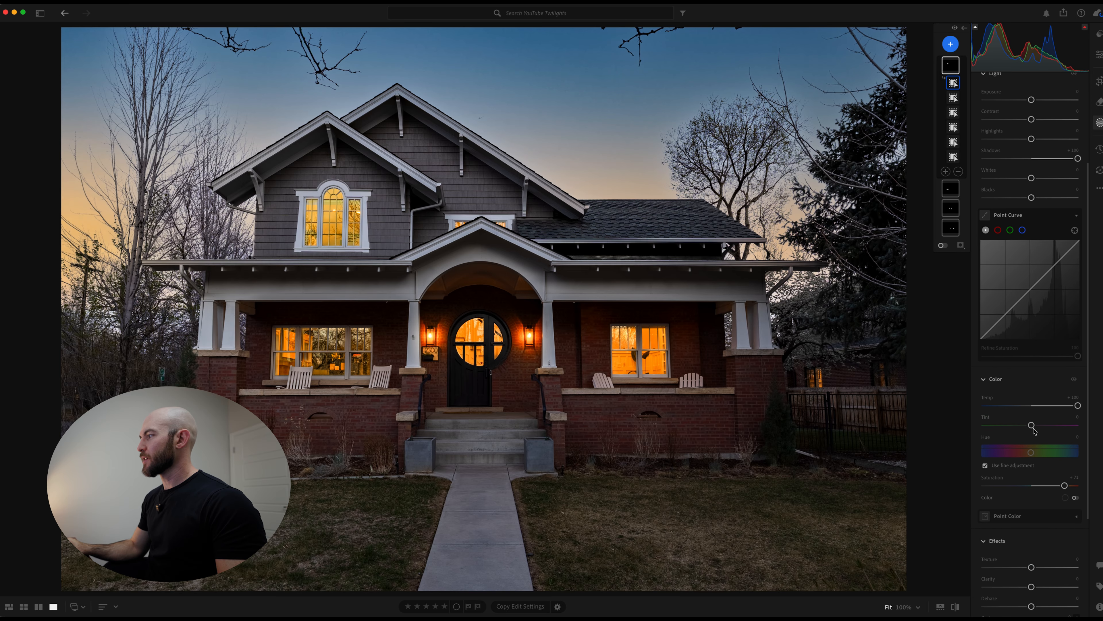
pyautogui.press('e')
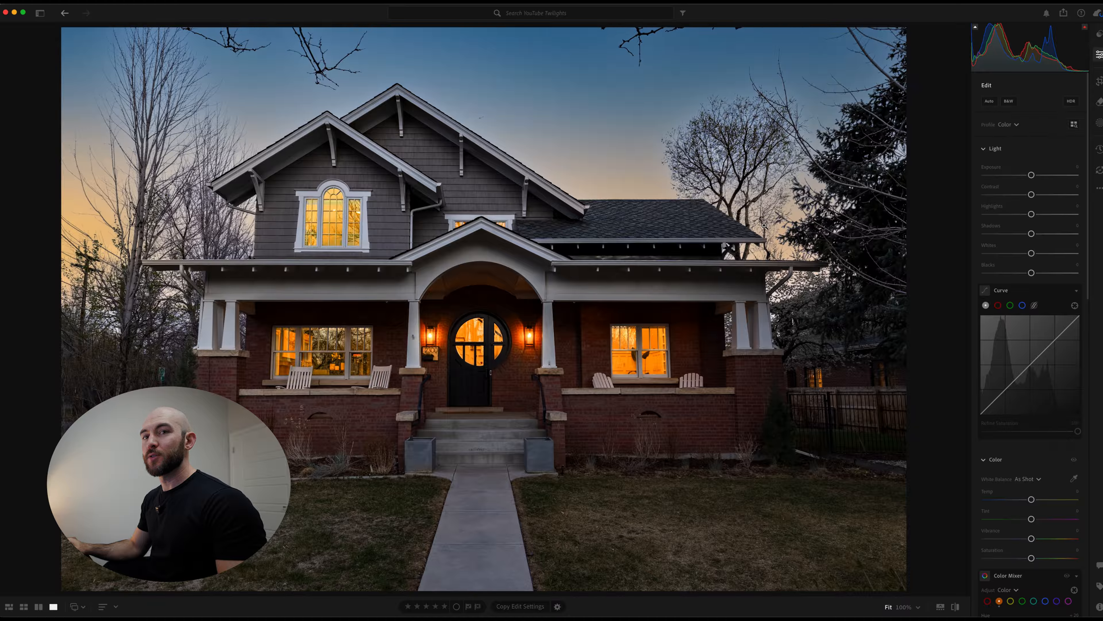
# Step: Mask the surroundings with an inverted Subject selection and darken them with Exposure at about -0.6 and lowered Shadows
pyautogui.click(1098, 123)
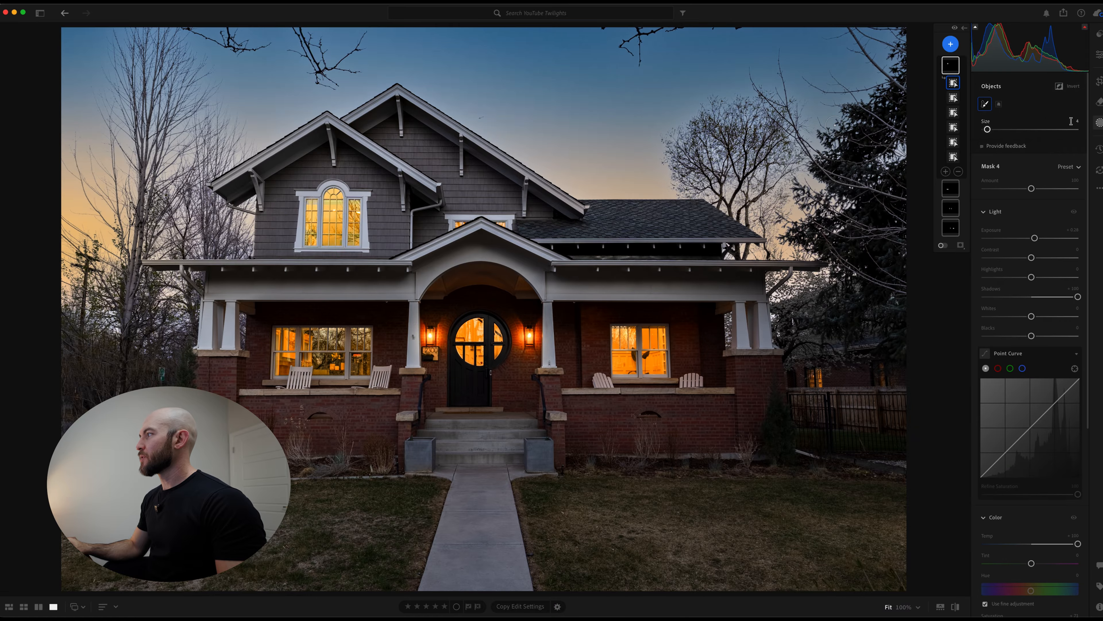
pyautogui.click(950, 44)
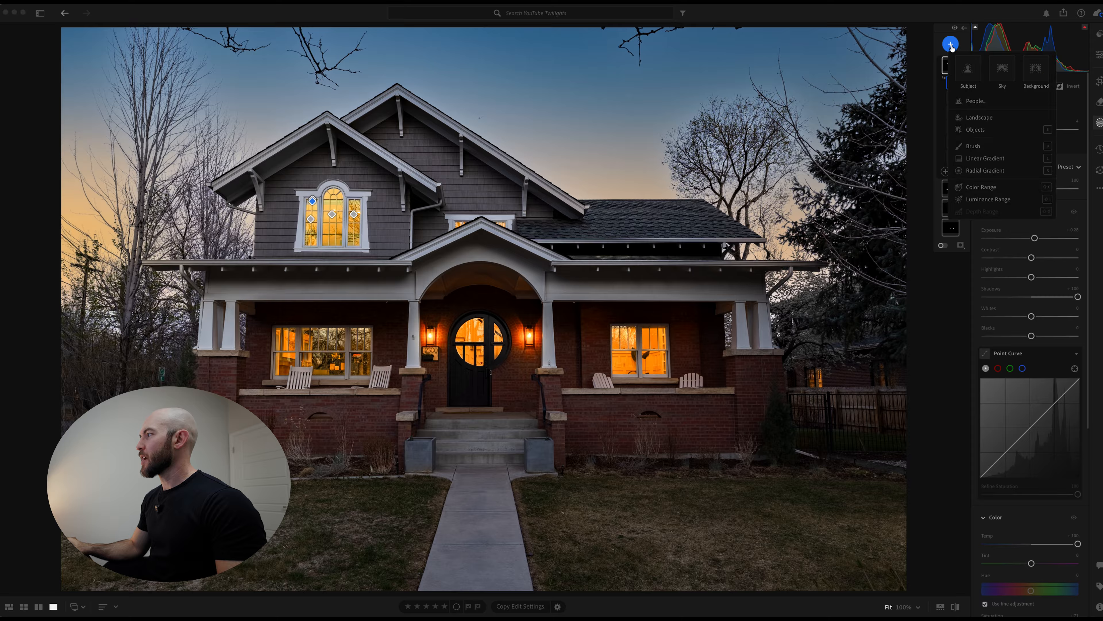
pyautogui.click(969, 70)
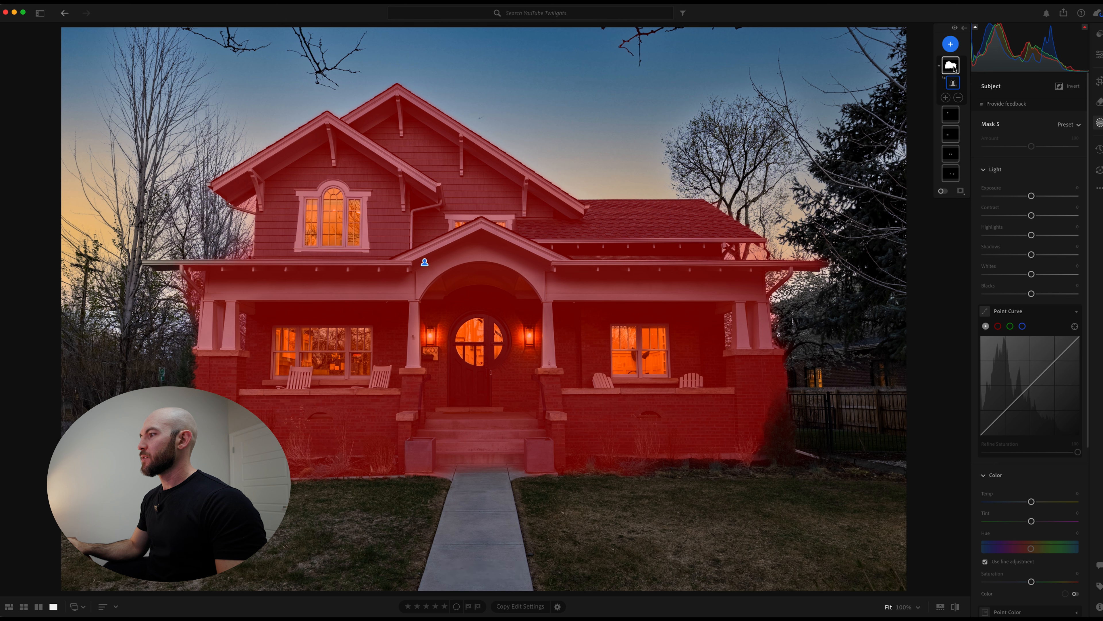
pyautogui.click(1059, 86)
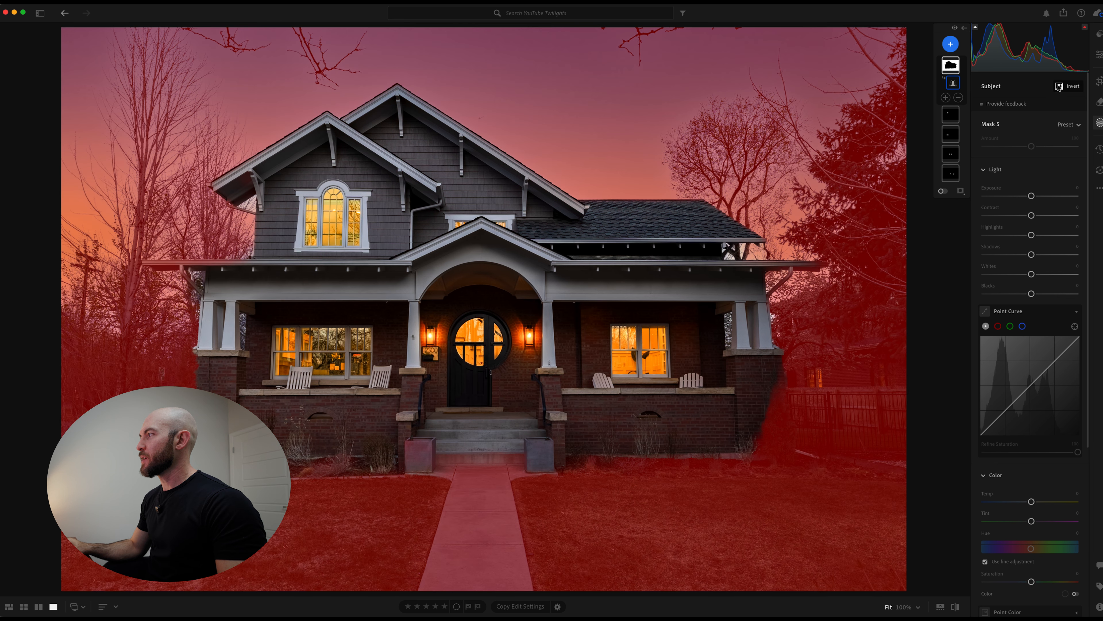
pyautogui.moveTo(1032, 197); pyautogui.dragTo(1025, 197)
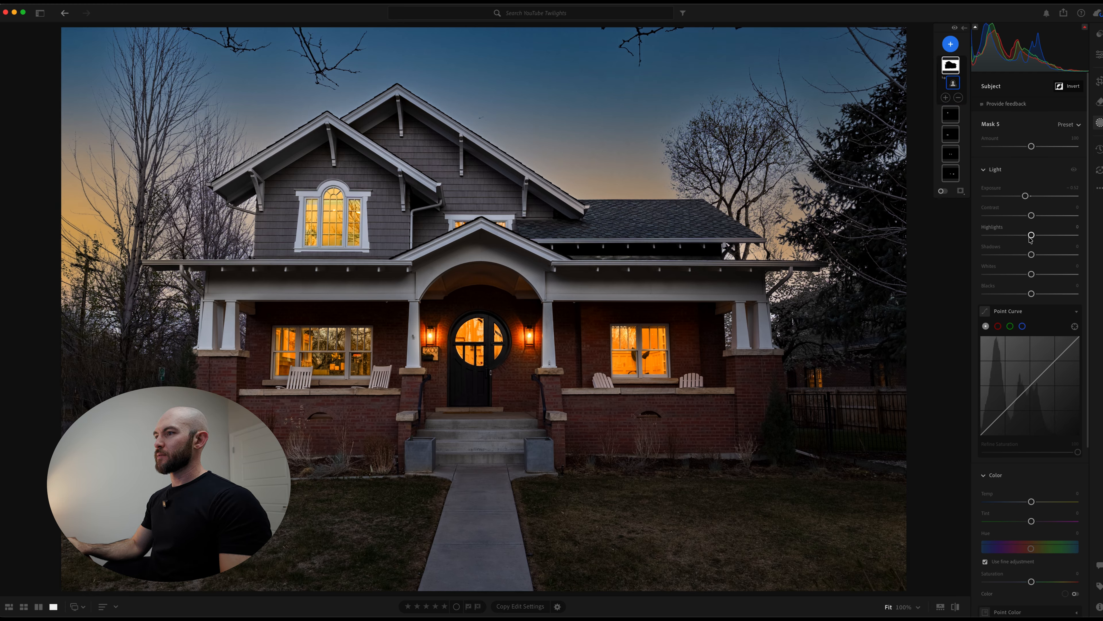
pyautogui.moveTo(1031, 255)
pyautogui.mouseDown()
pyautogui.moveTo(1008, 260)
pyautogui.moveTo(1019, 259)
pyautogui.mouseUp()
# Step: Add a Sky mask with Tint +40 and Temp +10, close masking, and switch to the next photo
pyautogui.click(951, 44)
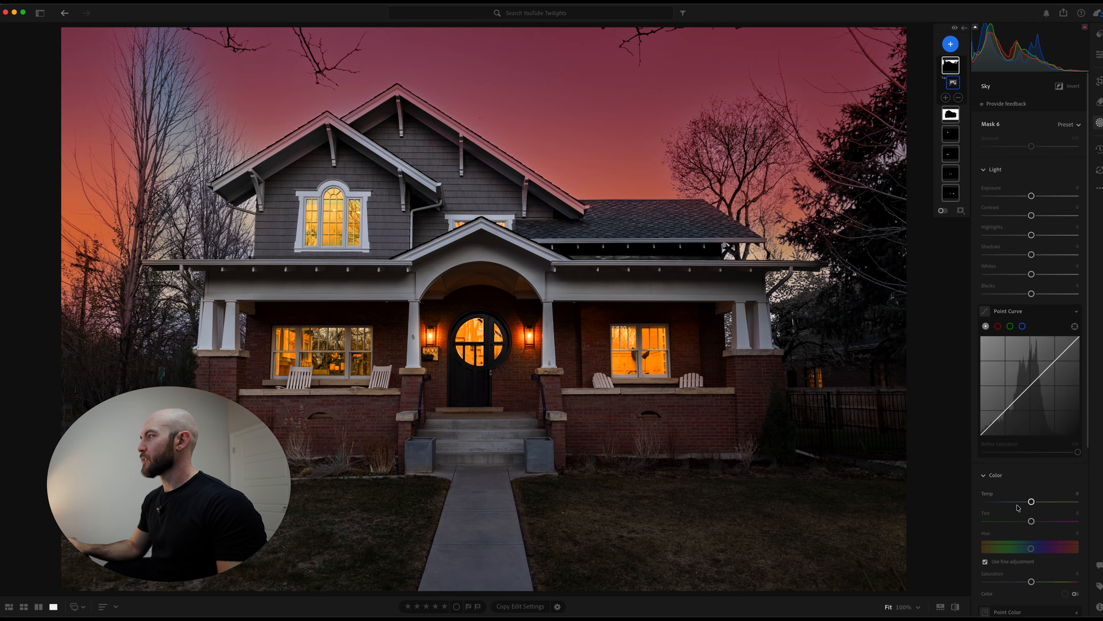
pyautogui.moveTo(1031, 521); pyautogui.dragTo(1051, 522)
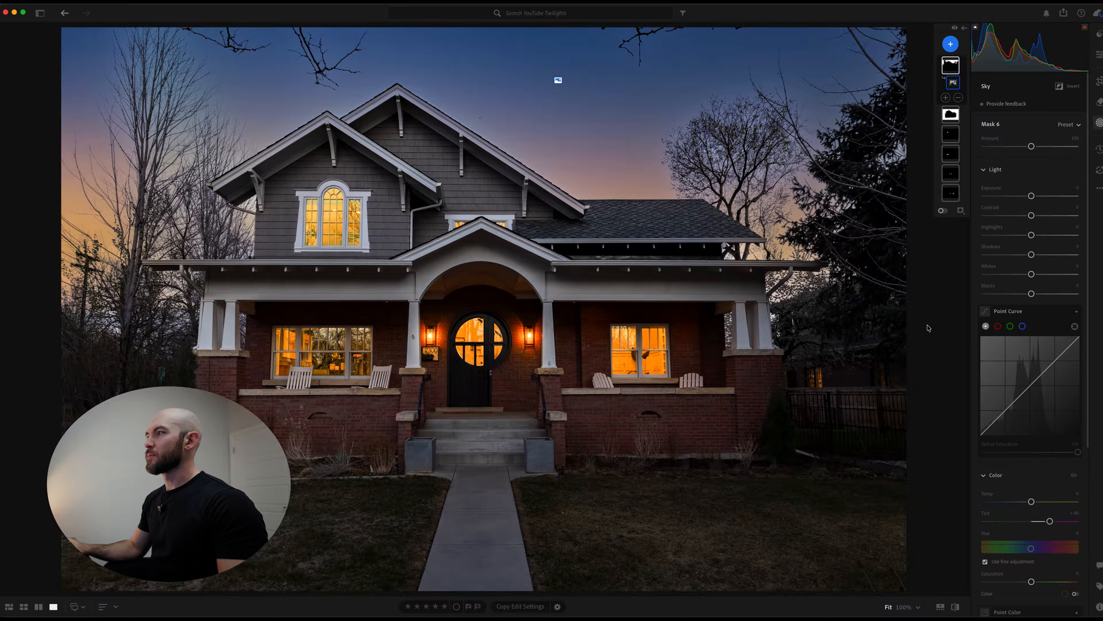
pyautogui.moveTo(1031, 501); pyautogui.dragTo(1037, 502)
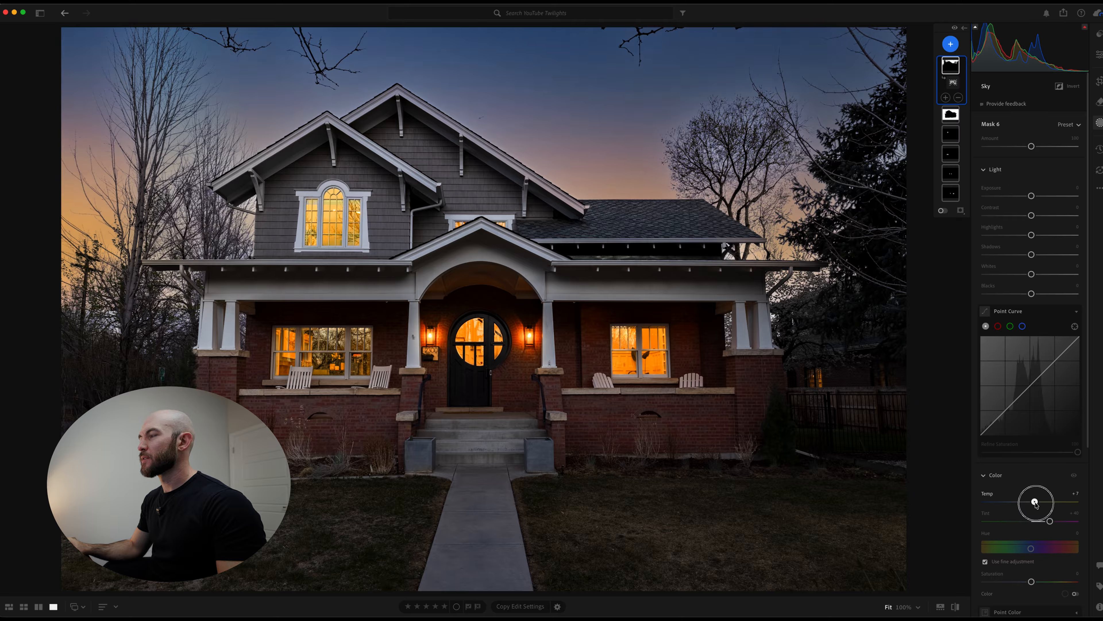
pyautogui.moveTo(1037, 502); pyautogui.dragTo(1036, 502)
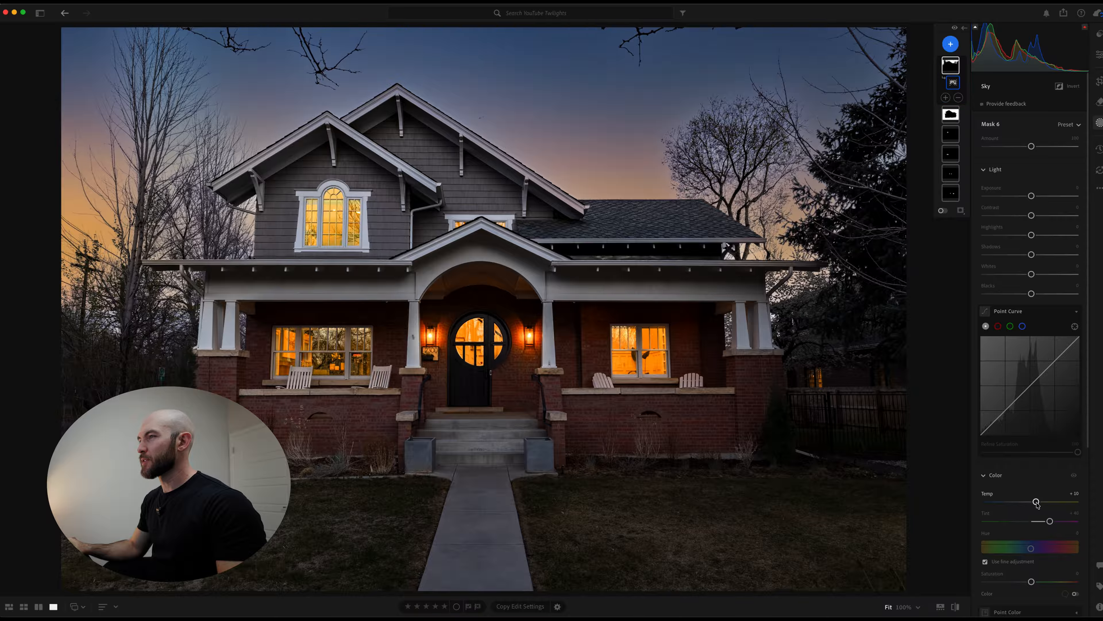
pyautogui.press('m')
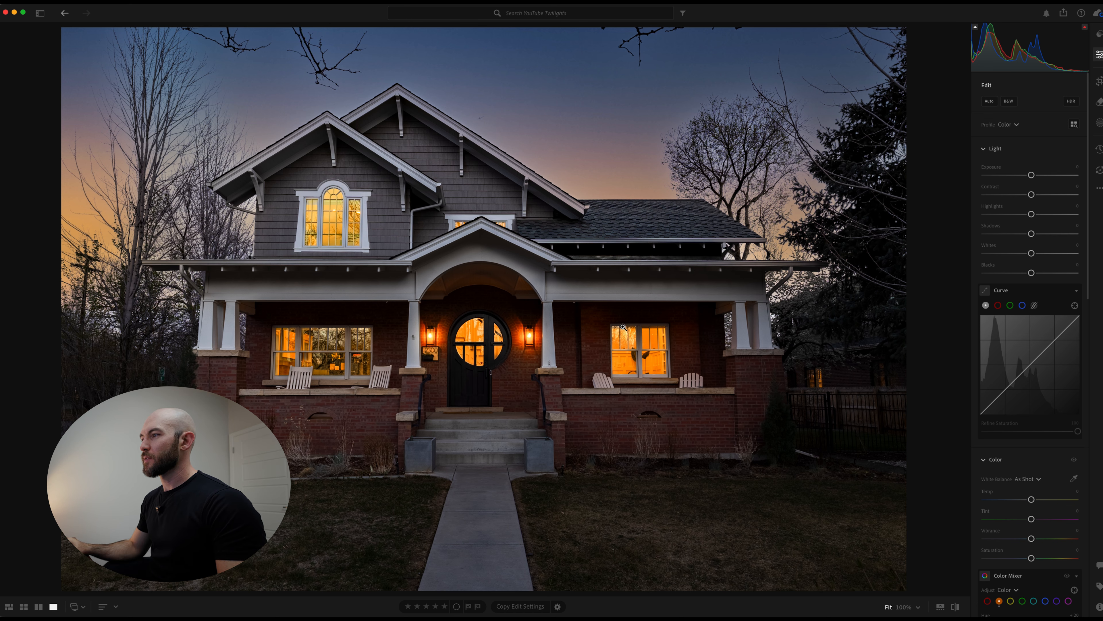
pyautogui.press('Right')
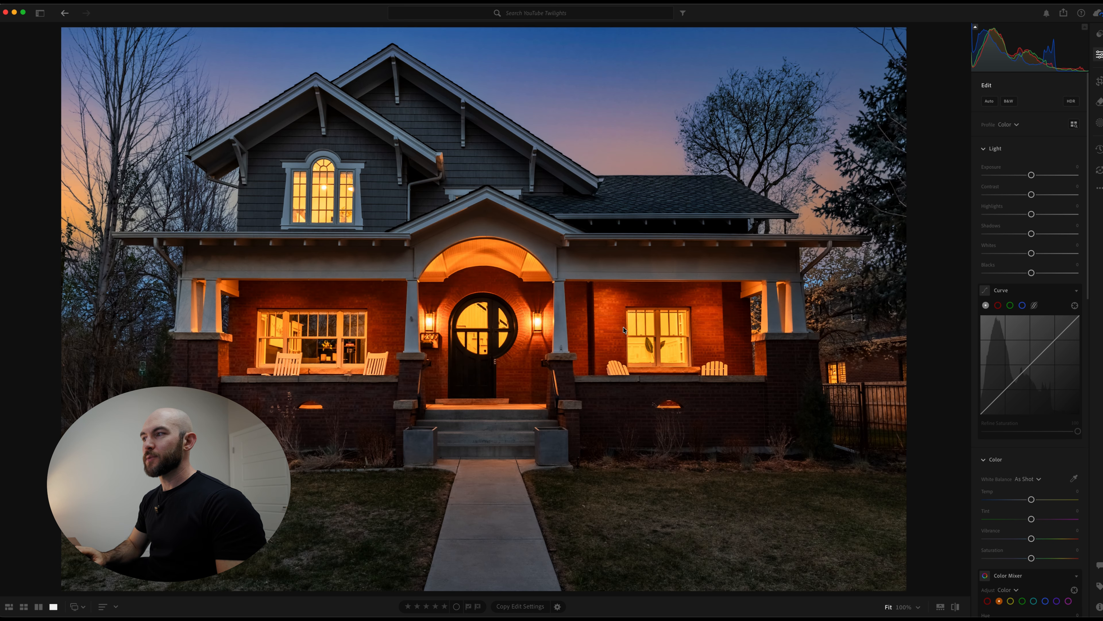